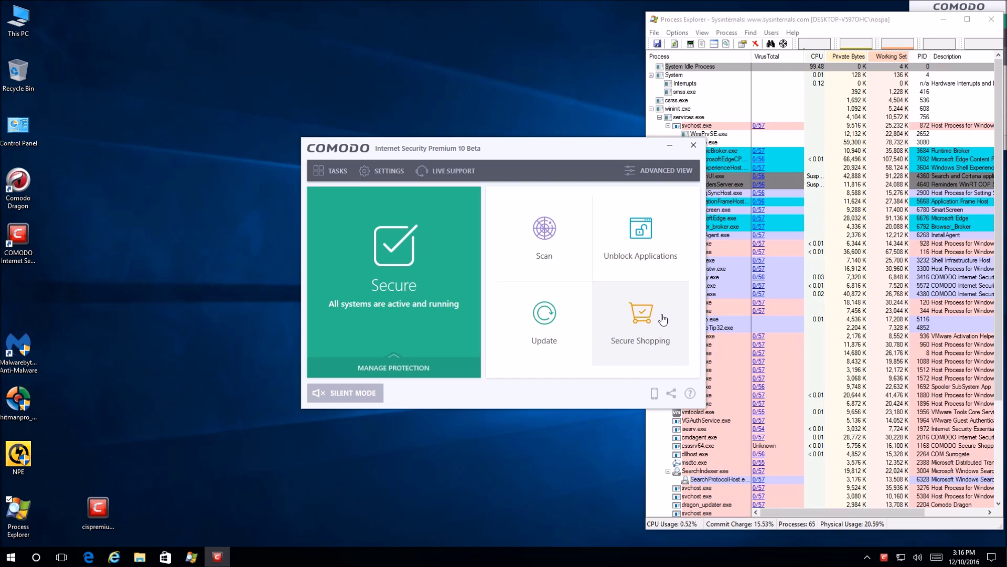
- Review the protection components in Comodo's advanced view and close its window
click(659, 170)
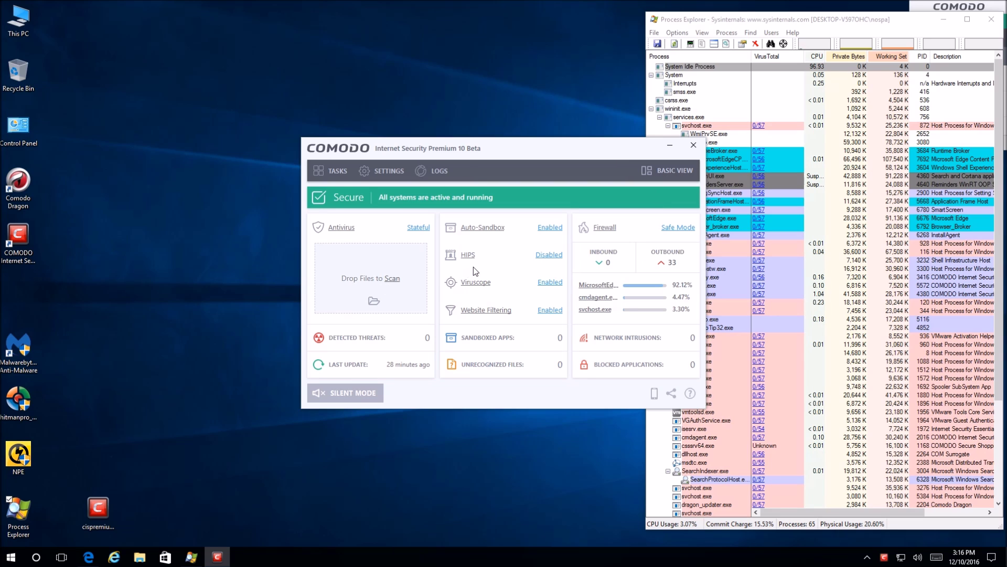
click(693, 145)
- Arrange Process Explorer and a restored, narrowed Edge window with the Malc0de Database side by side on the desktop
click(822, 23)
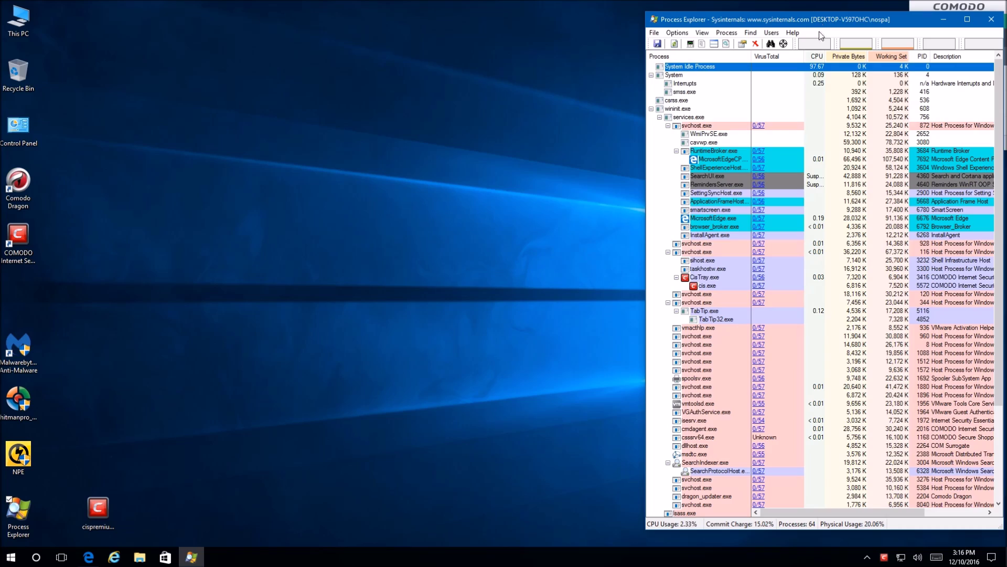
drag(847, 25, 749, 21)
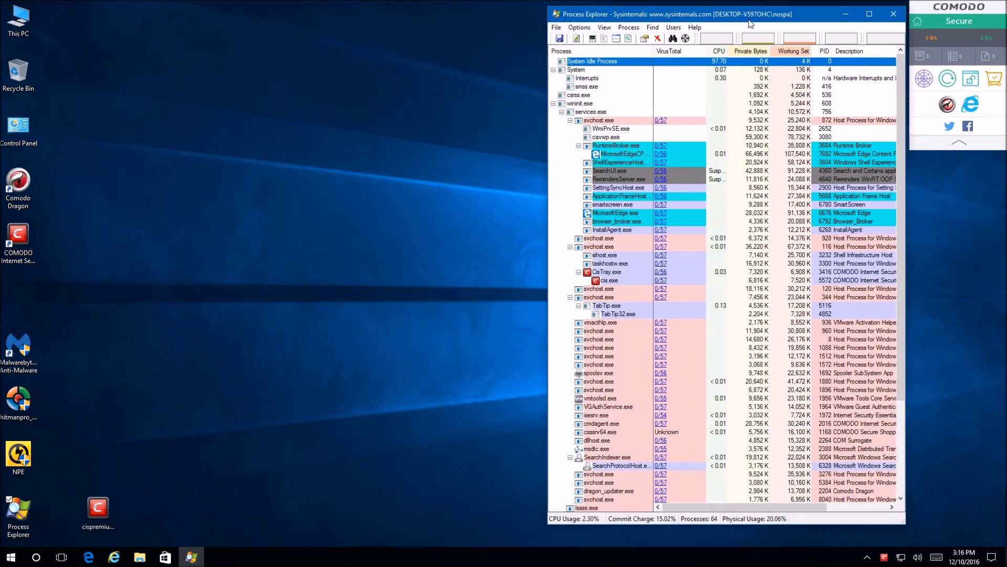
click(88, 557)
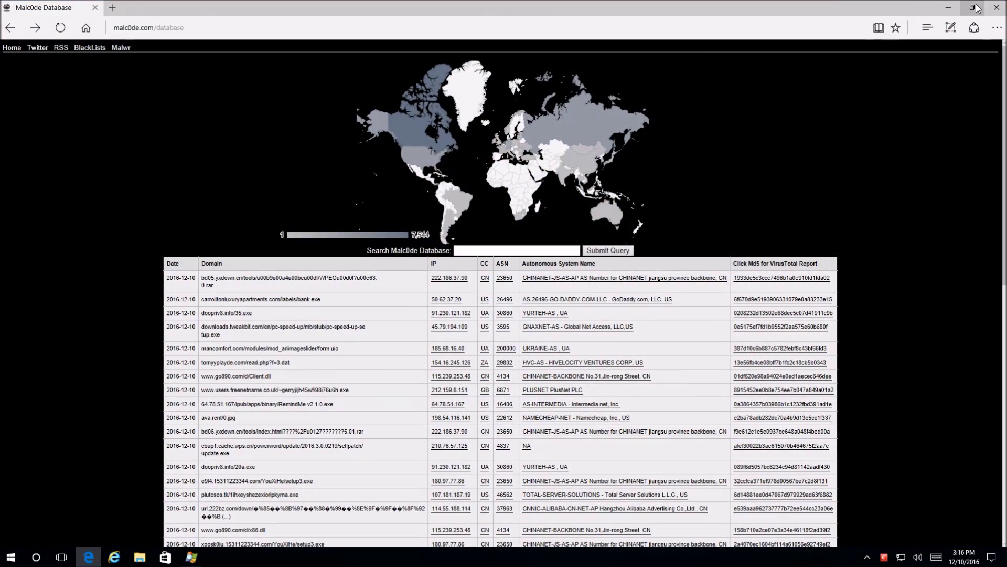
click(976, 8)
drag(496, 41, 459, 16)
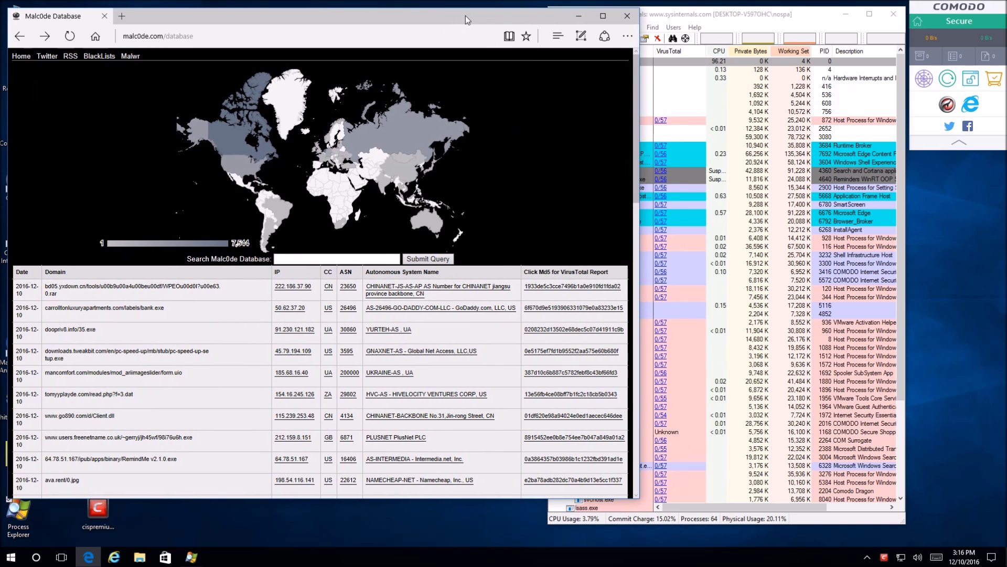
drag(646, 401, 511, 403)
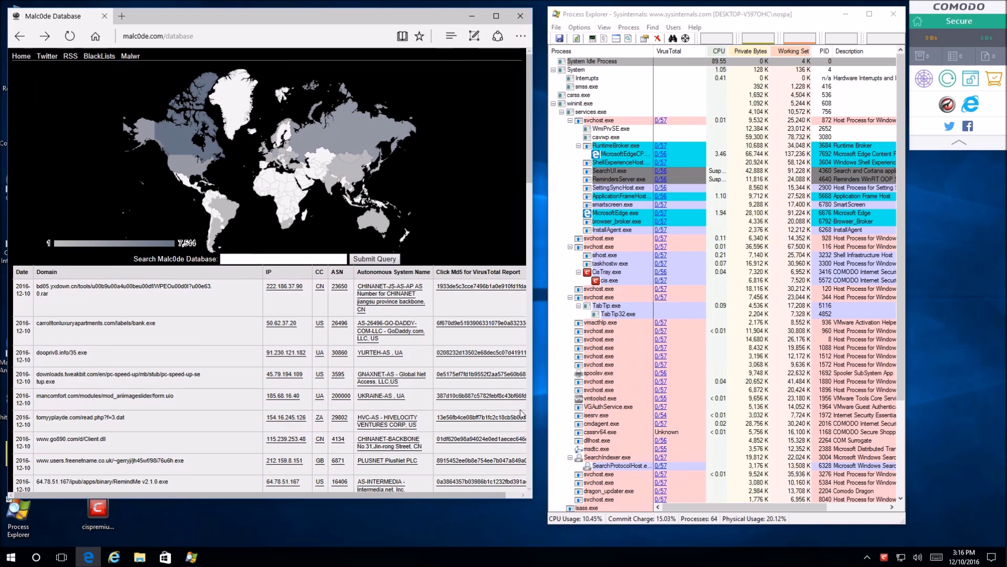
- Load the listed address carrolltonluxuryapartments.com/labels/bank.exe in a new browser tab and save the offered file
triple_click(149, 290)
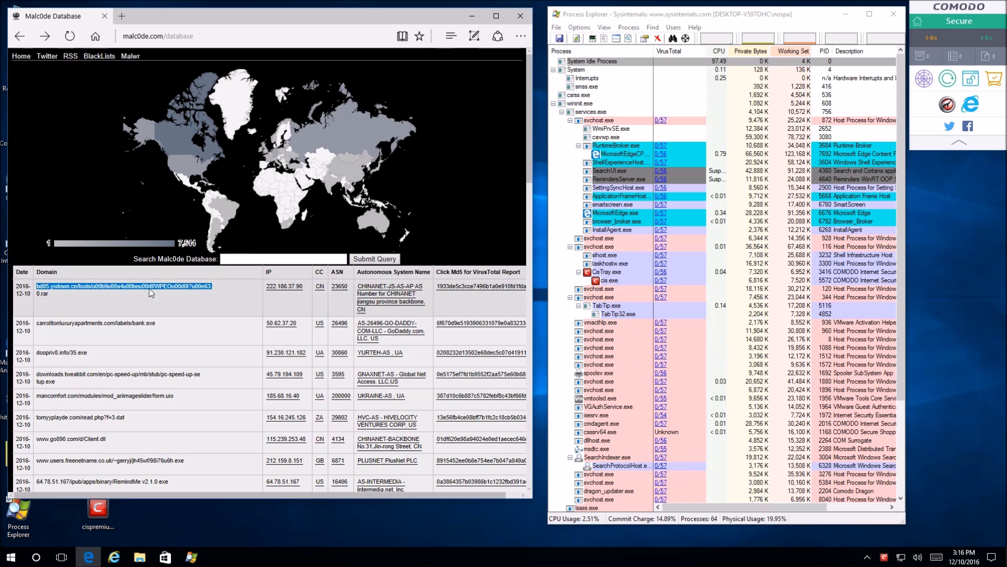
triple_click(134, 324)
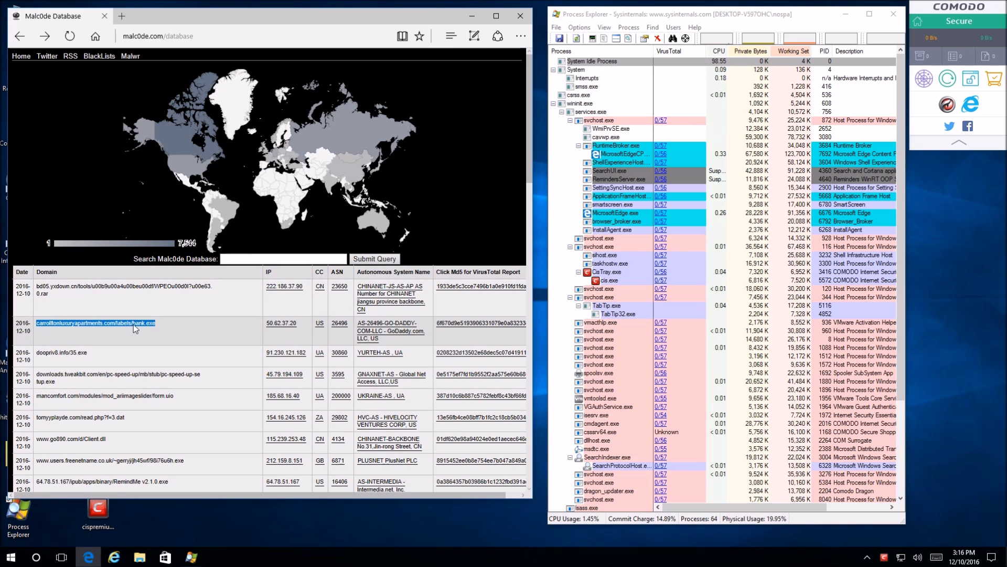
click(126, 16)
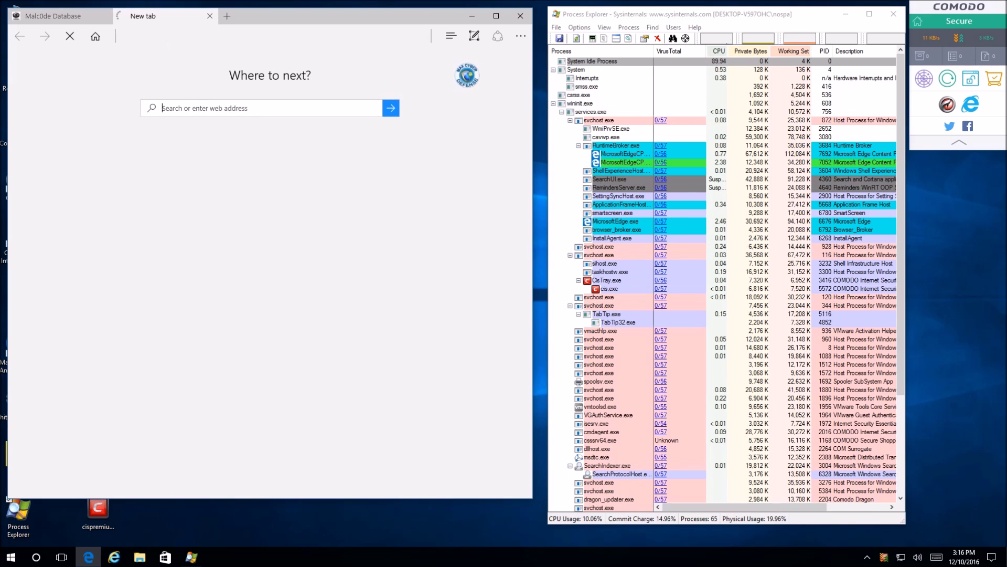
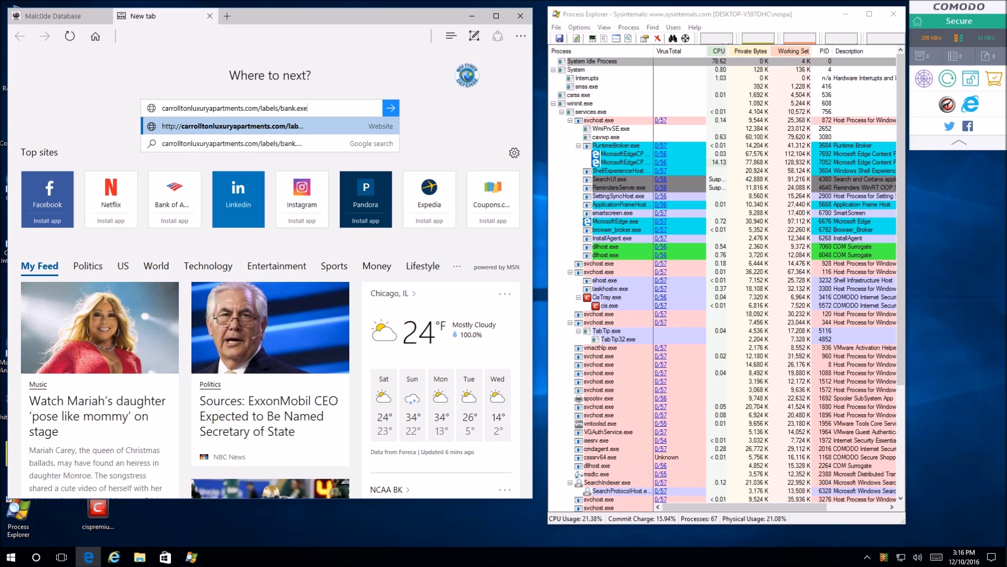
key(Return)
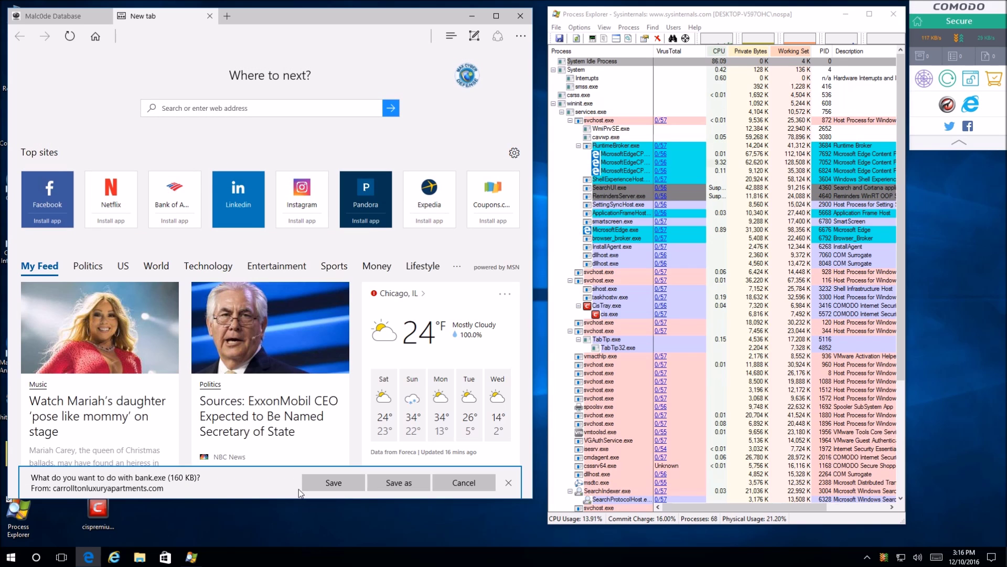
click(354, 481)
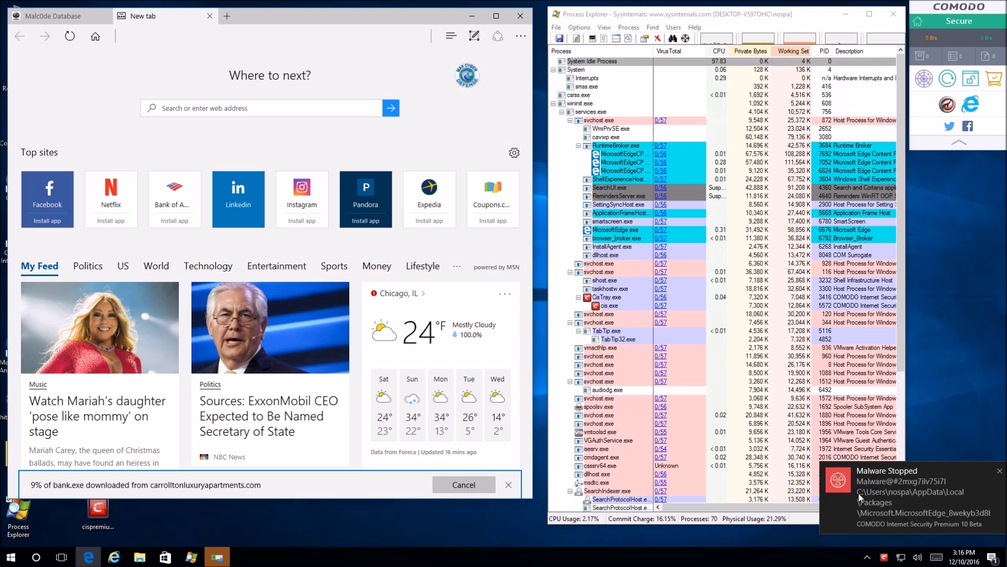
- Review the Antivirus Events log from the malware notification and close it
click(908, 491)
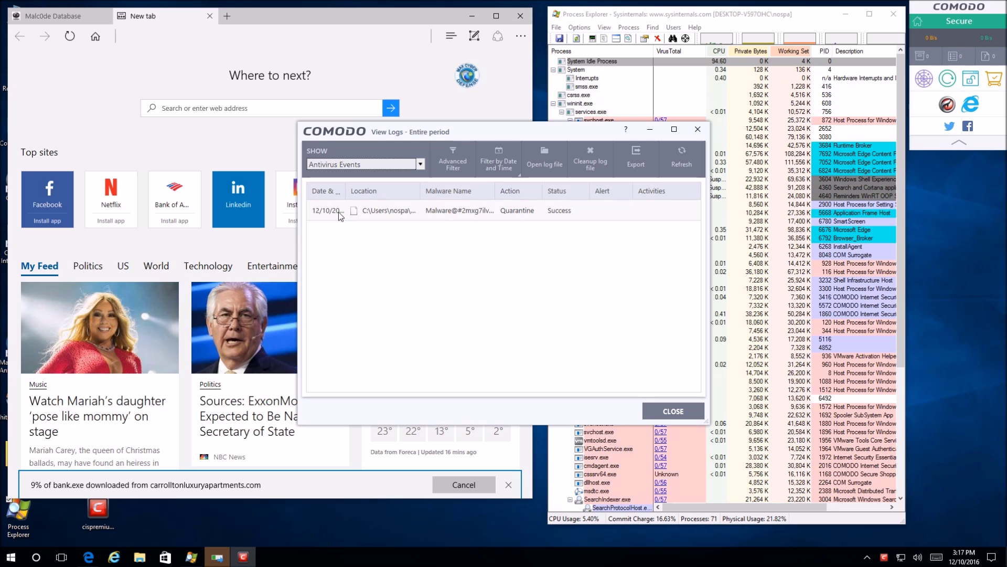
click(671, 408)
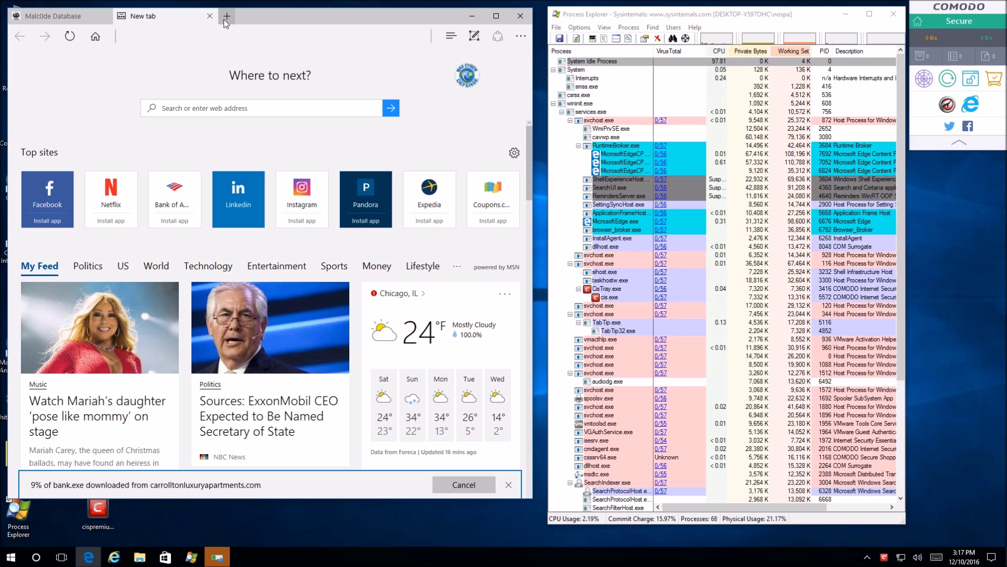
- Return to the Malc0de Database tab and cancel the pending request for administrator permission to copy bank[1]
click(57, 16)
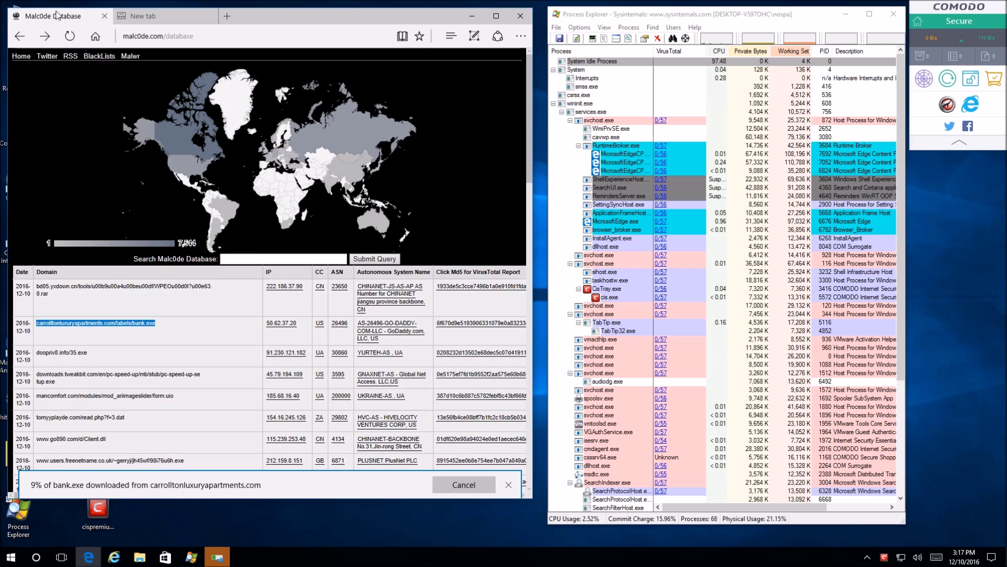
click(8, 557)
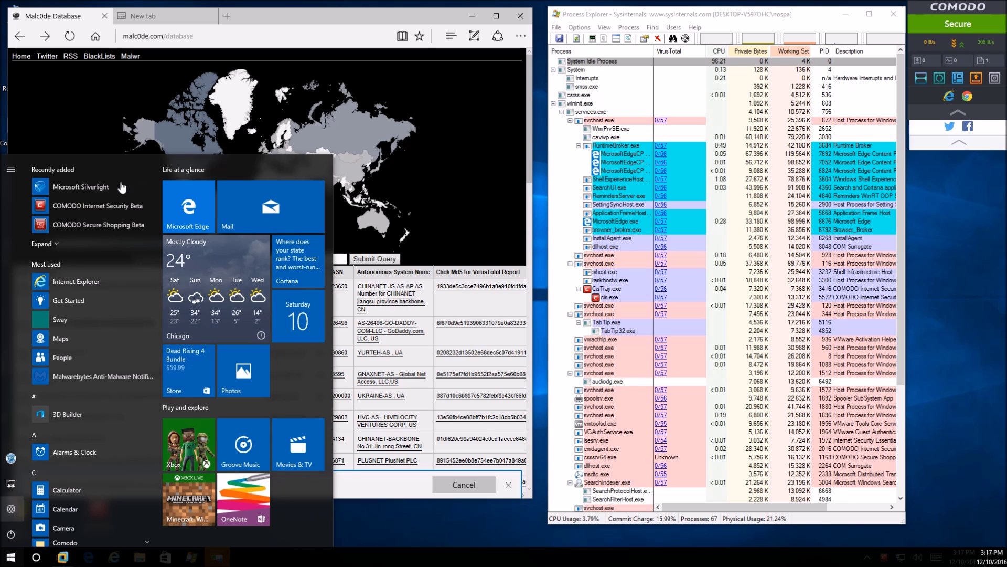
click(417, 17)
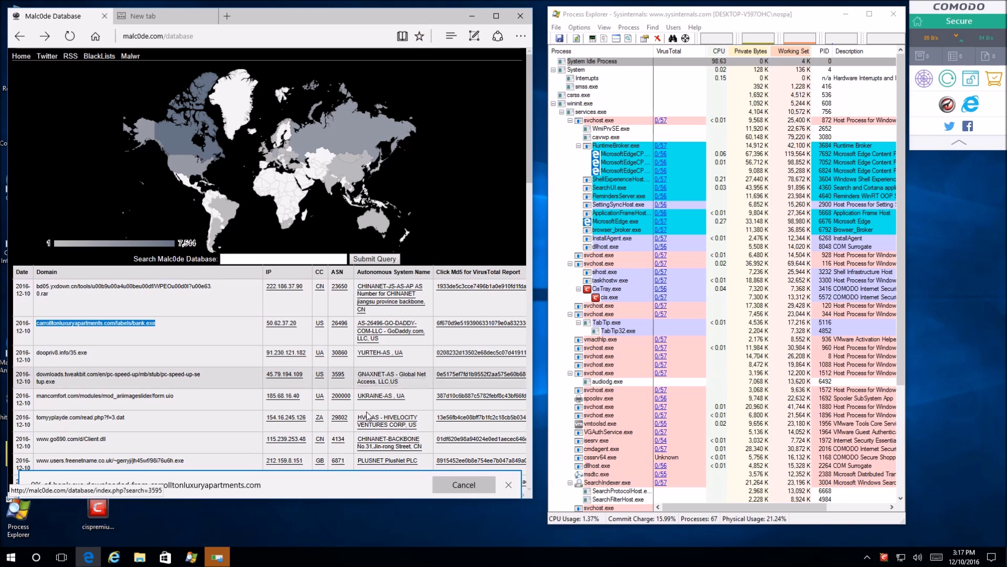
click(225, 561)
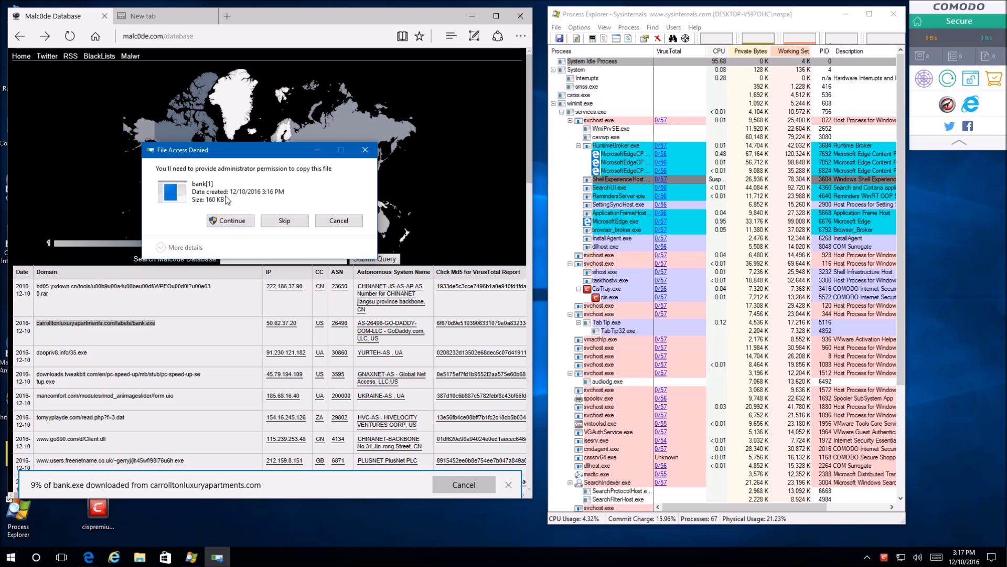
click(331, 221)
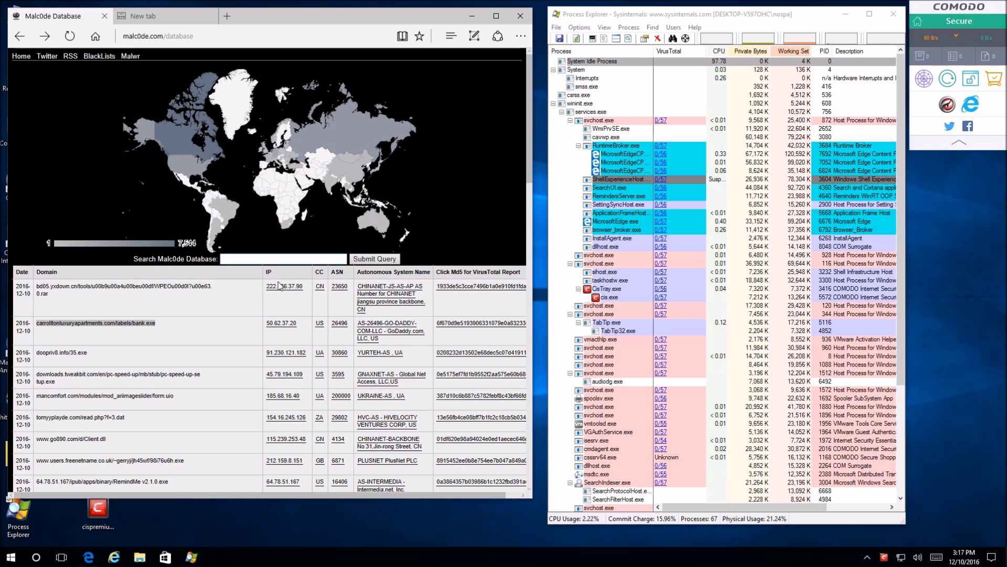
- Copy the listed address doopriv8.info/35.exe, load it in the other browser tab and save 35.exe
triple_click(78, 357)
key(ctrl+c)
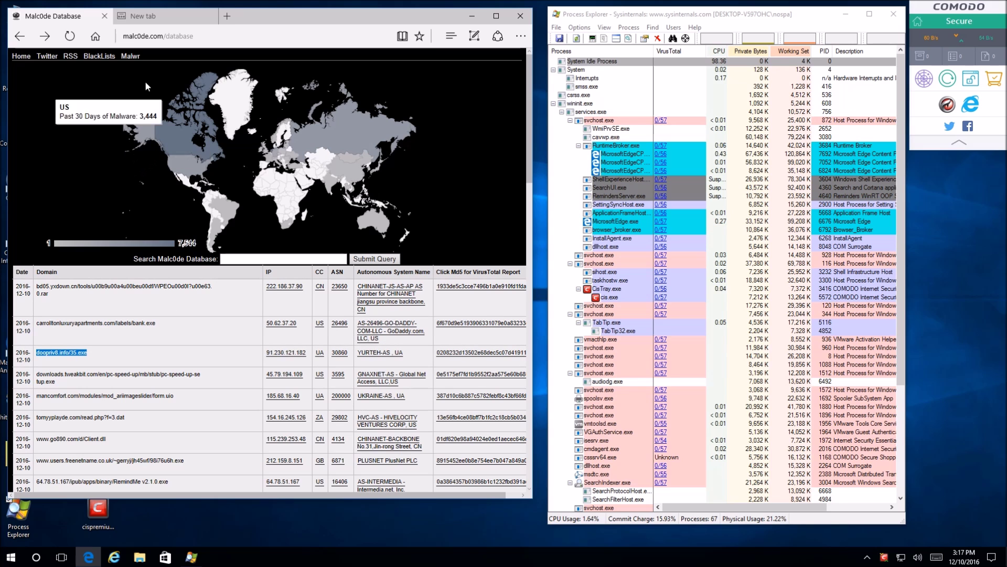
click(163, 20)
scroll(181, 53, down, 1)
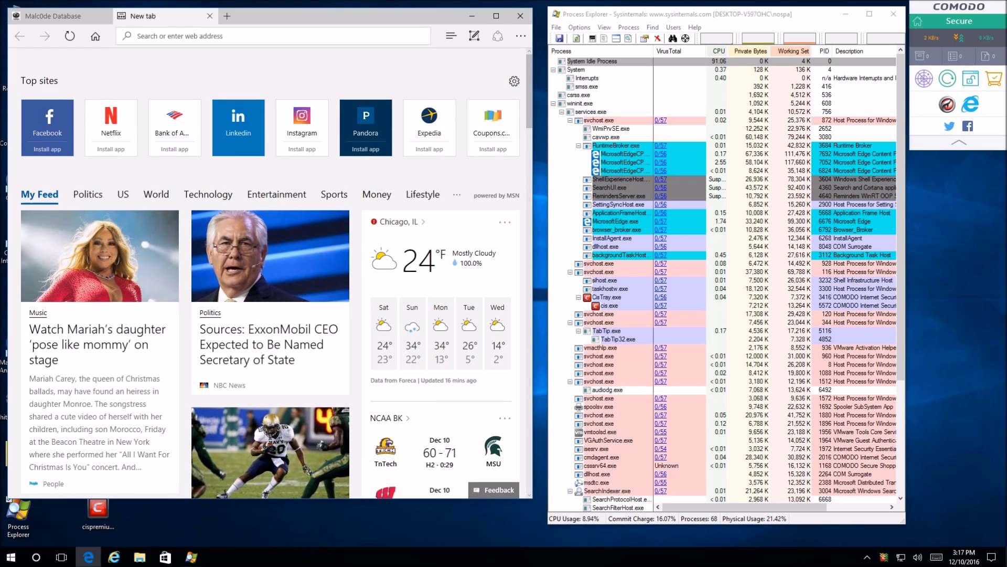
key(ctrl+v)
key(Return)
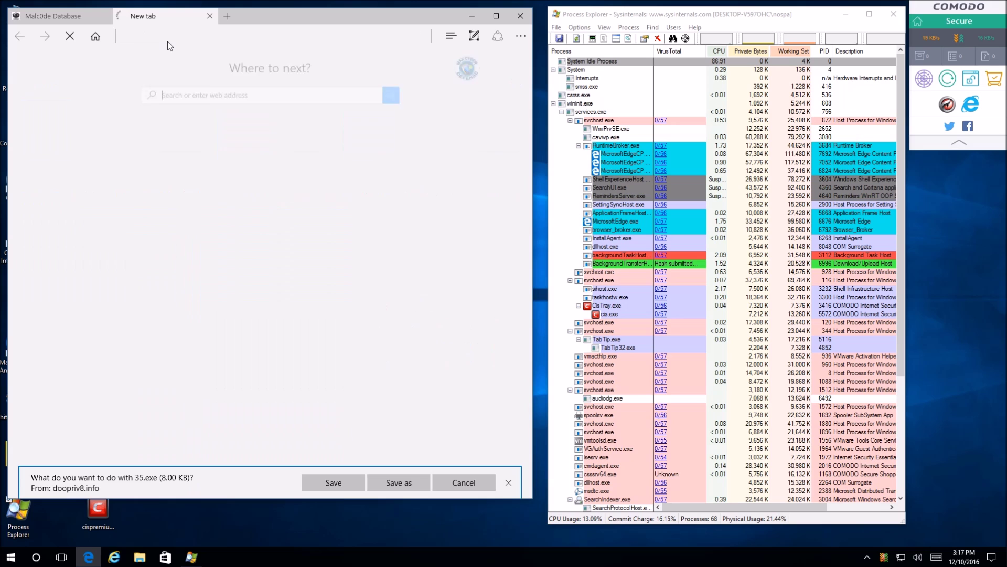
click(332, 483)
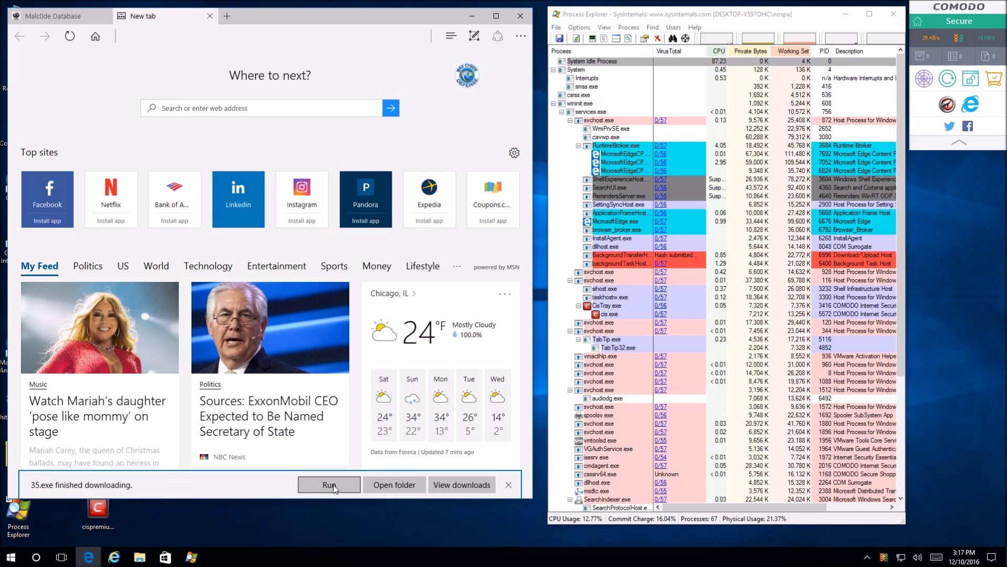
- Run 35.exe, overriding the SmartScreen block, watch the process list and close the Windows Features error dialog
click(324, 485)
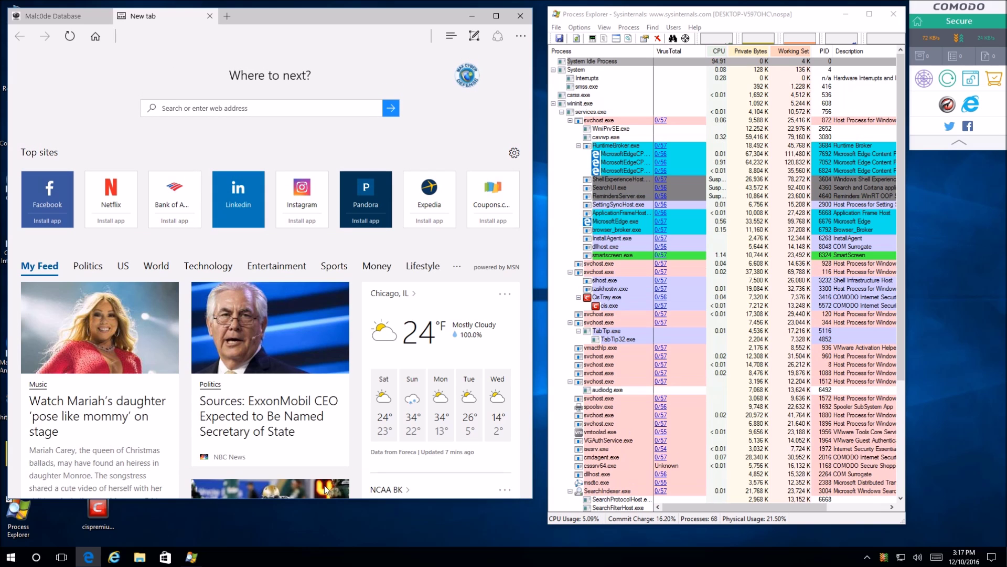
scroll(696, 356, down, 4)
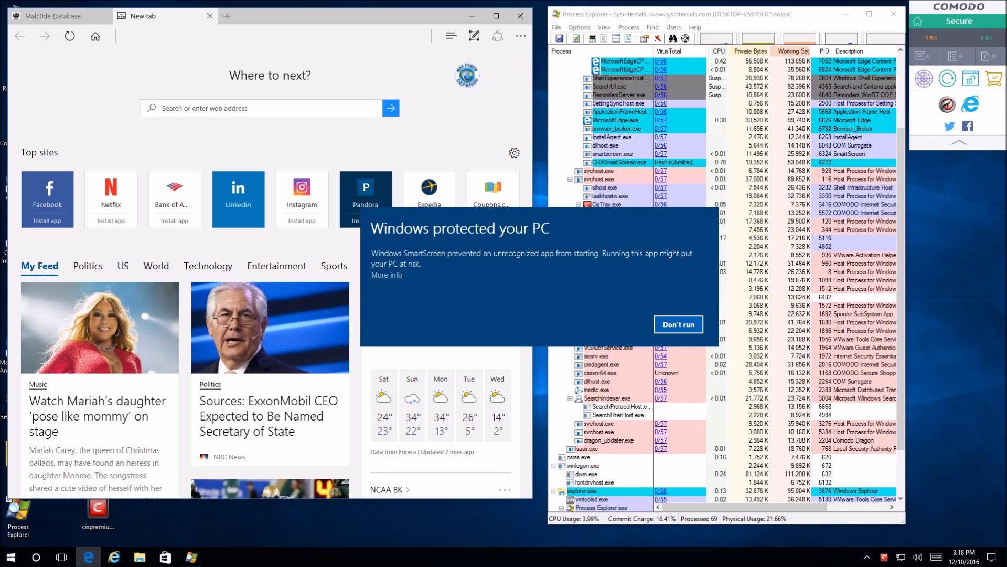
click(384, 275)
click(608, 324)
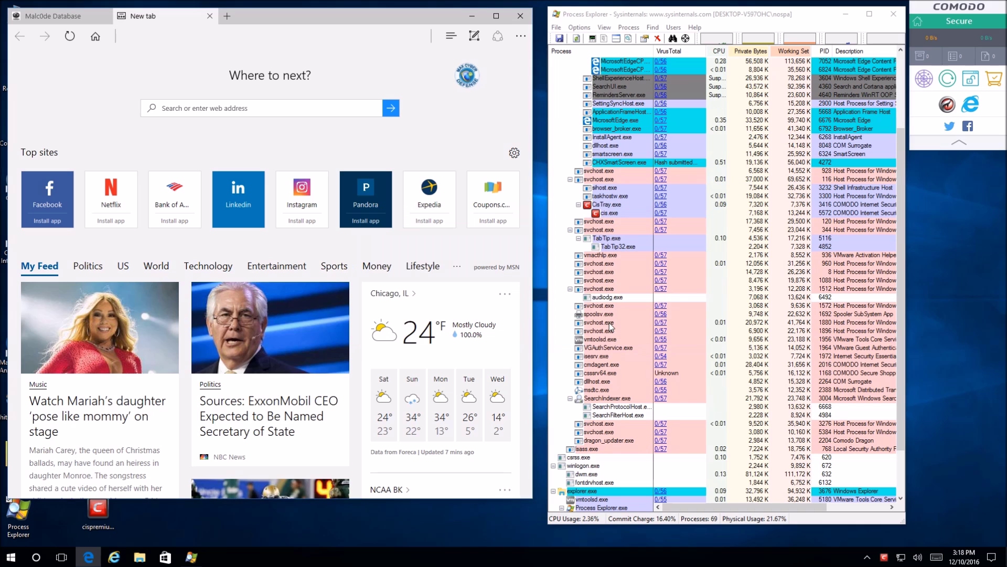
scroll(650, 304, down, 2)
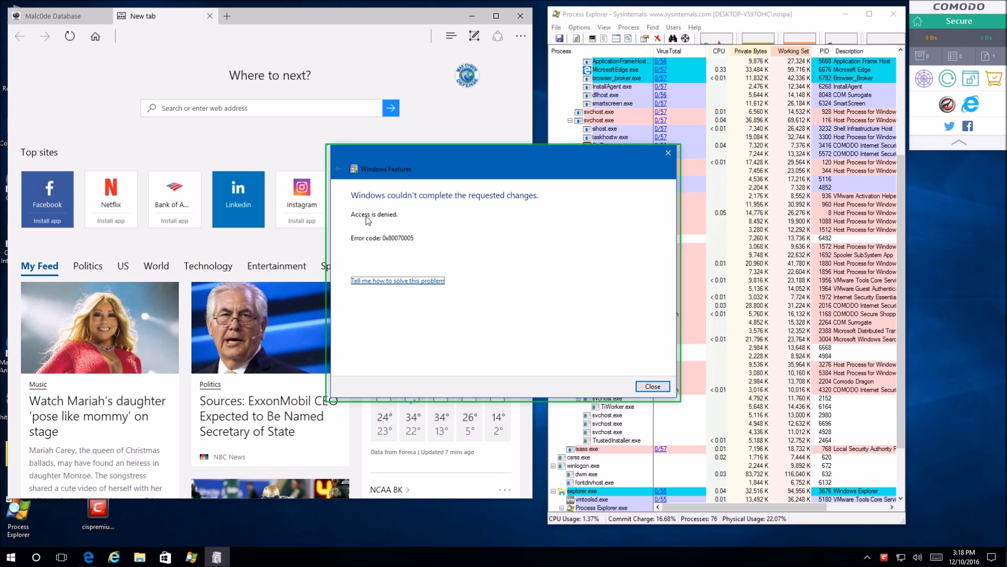
click(645, 387)
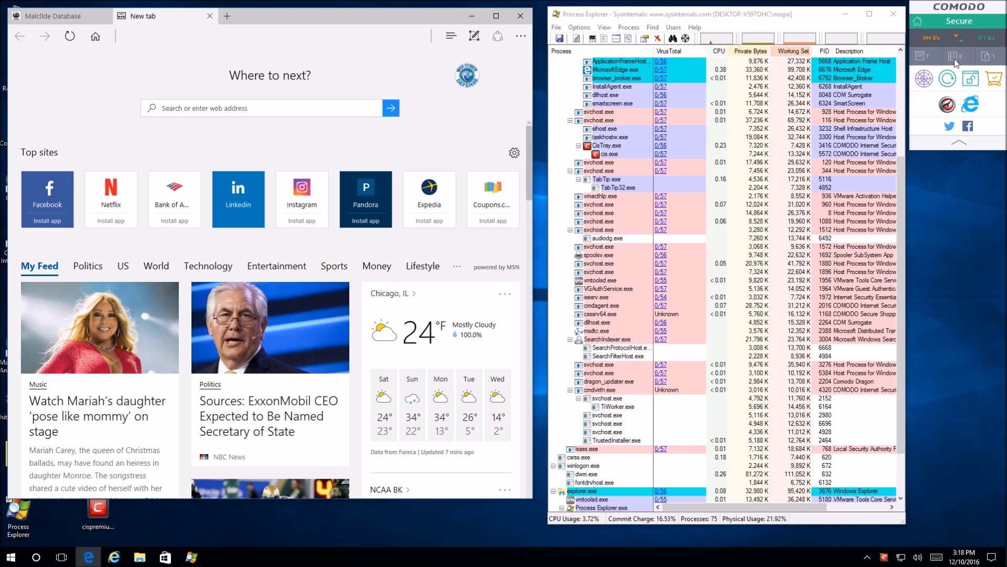
- Review Comodo's active sandboxed processes and the unrecognized file in its File List, leaving the settings without saving
click(926, 61)
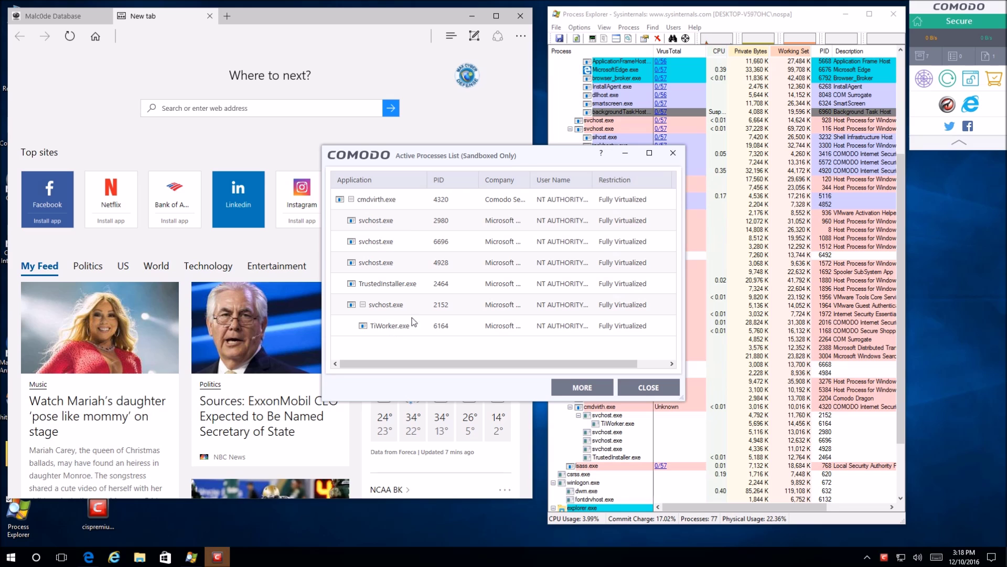
click(646, 388)
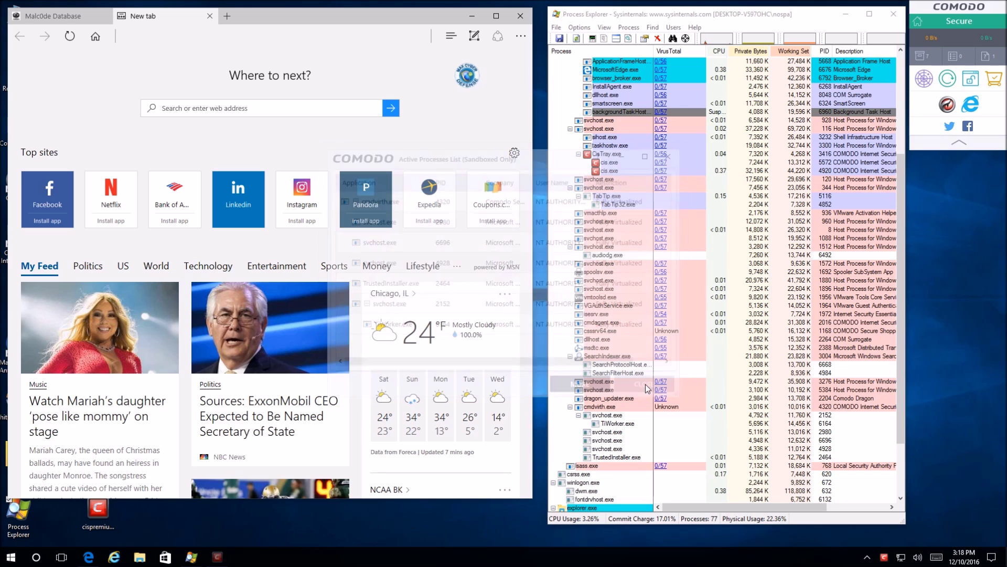
click(995, 59)
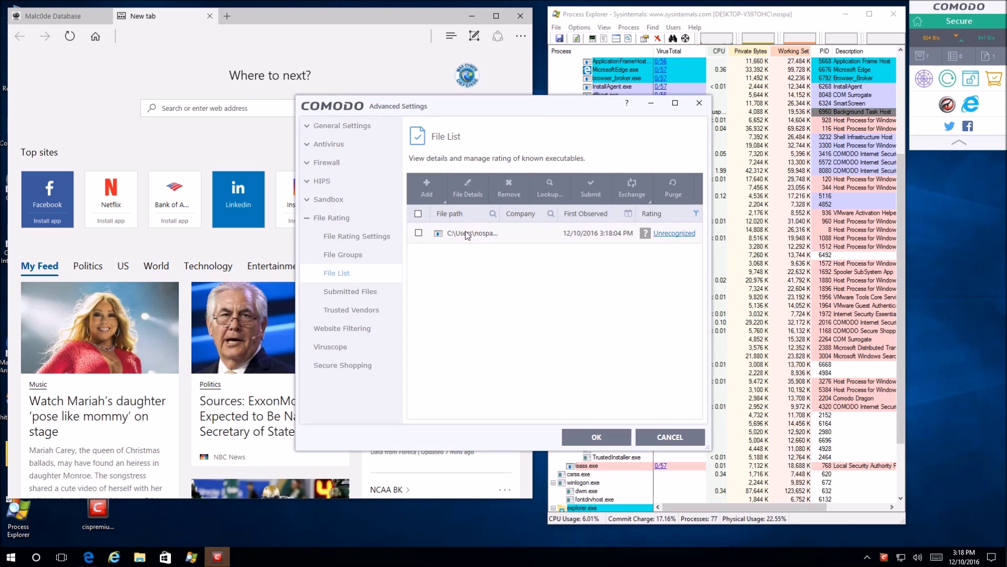
click(601, 237)
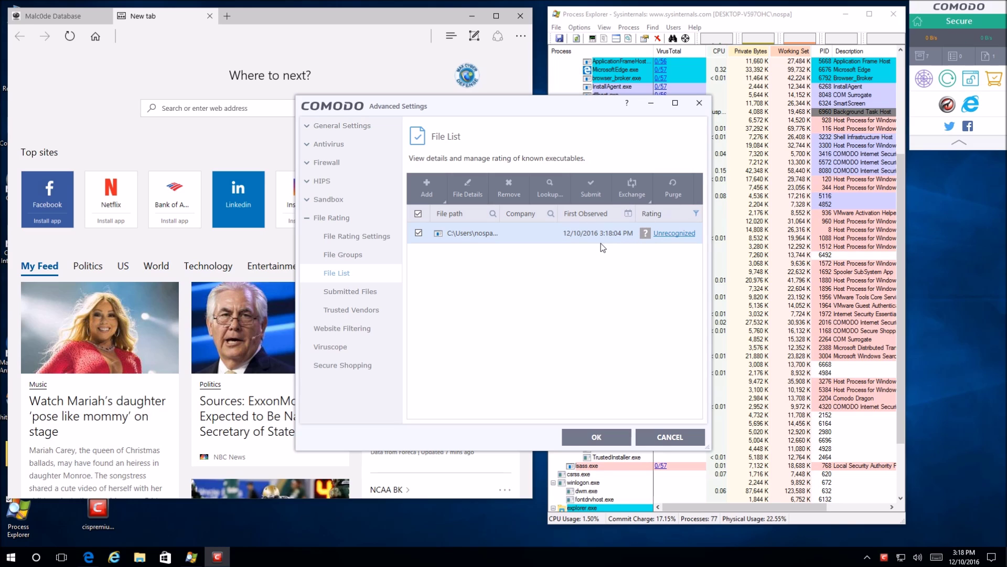
click(643, 437)
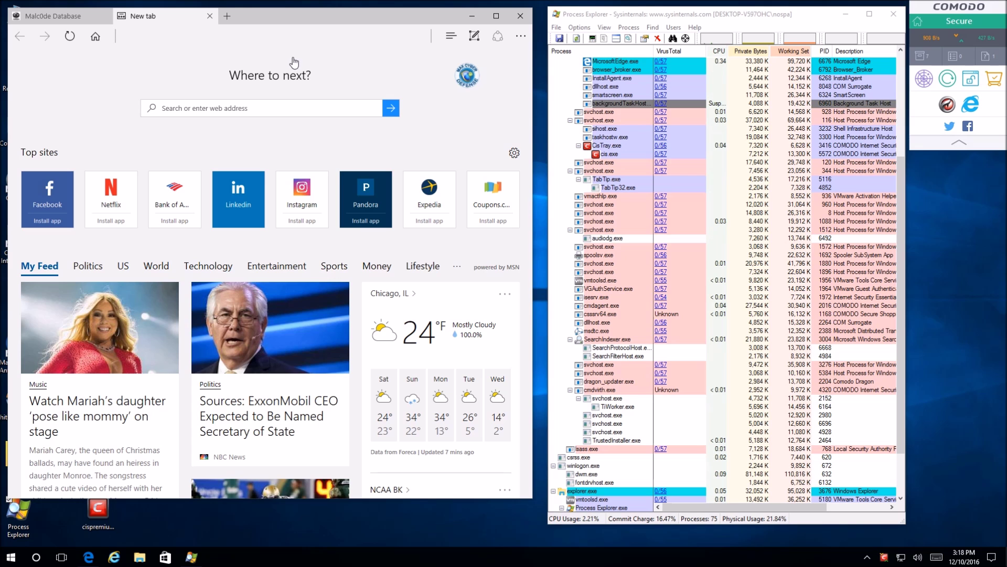
- Copy the listed address 64.78.51.167/ipub/apps/binary/RemindMe v2.1.0.exe from the Malc0de Database and submit it in the other browser tab
click(58, 16)
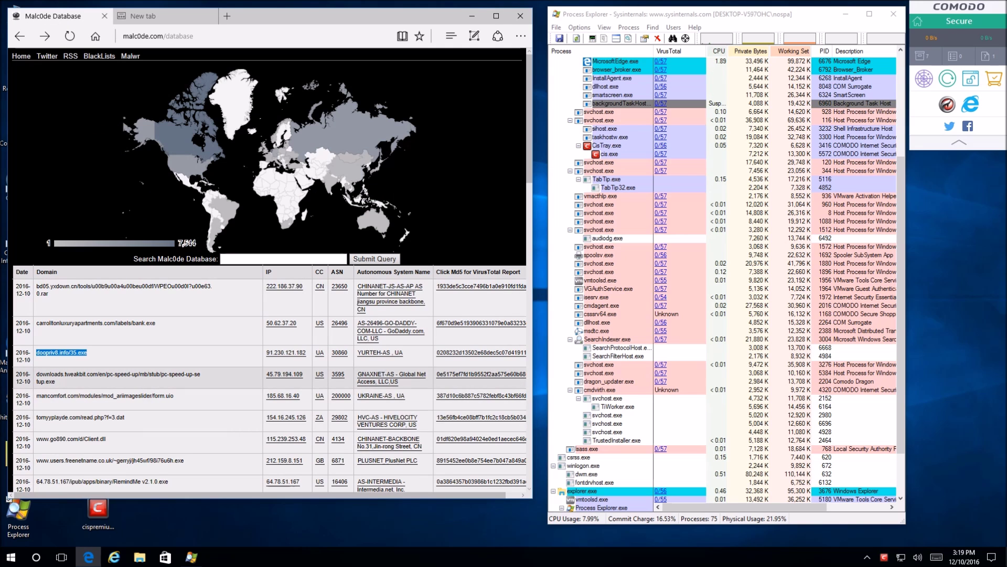
scroll(127, 330, down, 3)
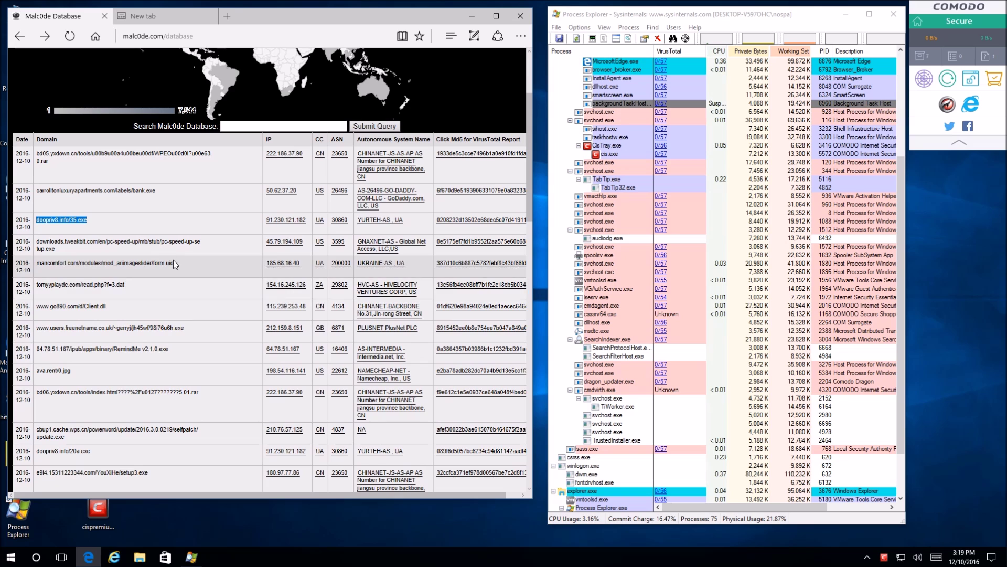
drag(178, 350, 47, 351)
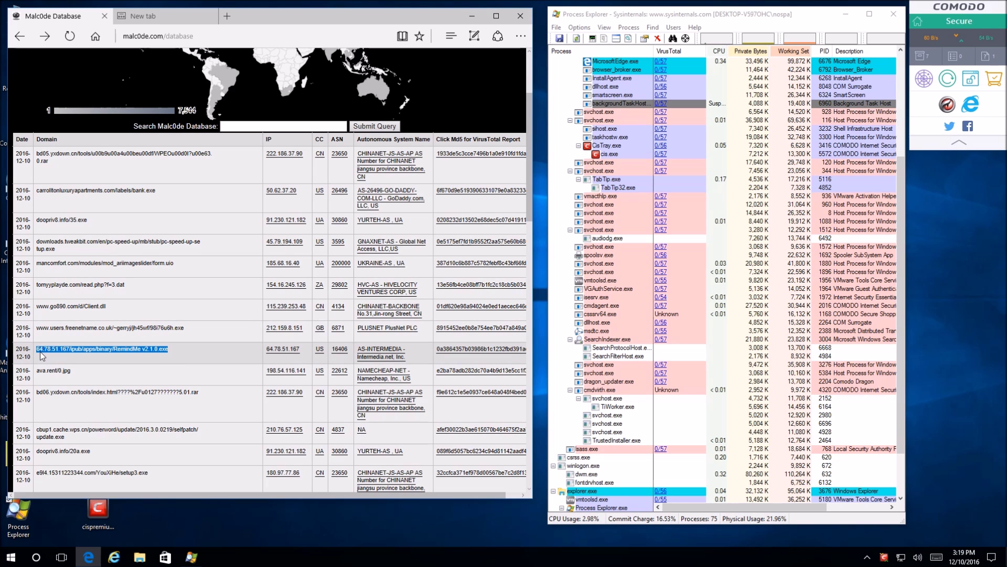
click(171, 20)
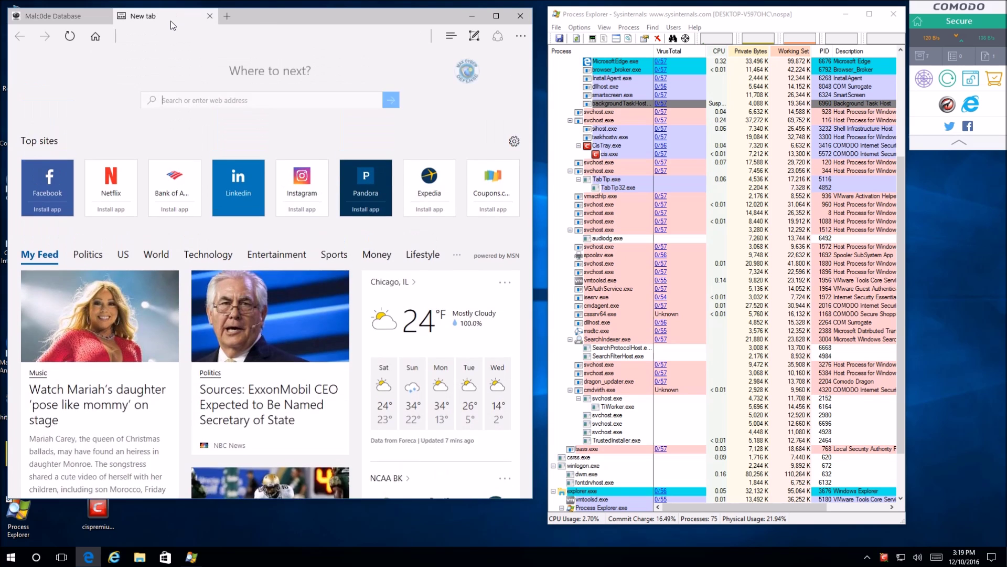
text(64.78.51.167/ipub/apps/binary/RemindMe v2.1.0.exe)
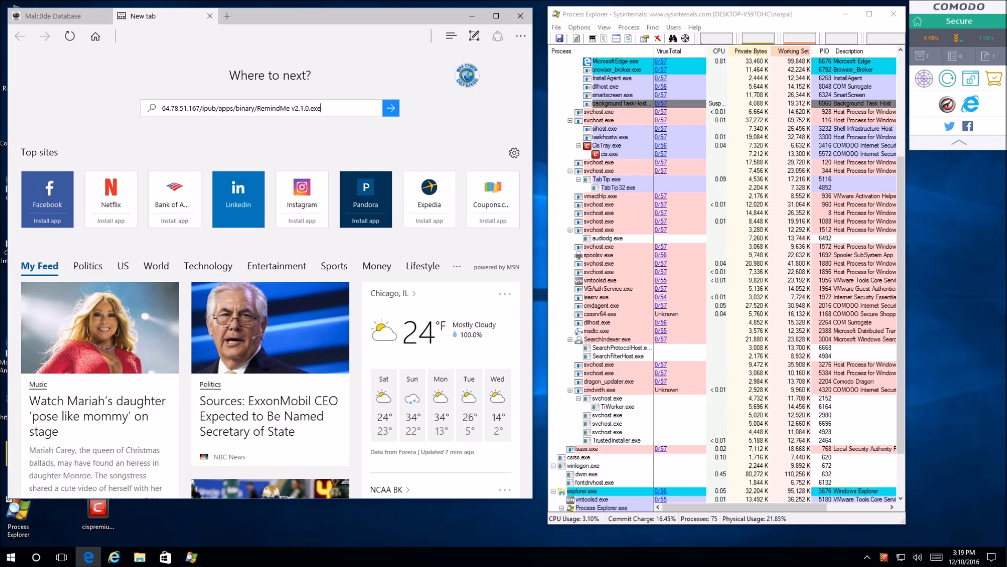
key(Return)
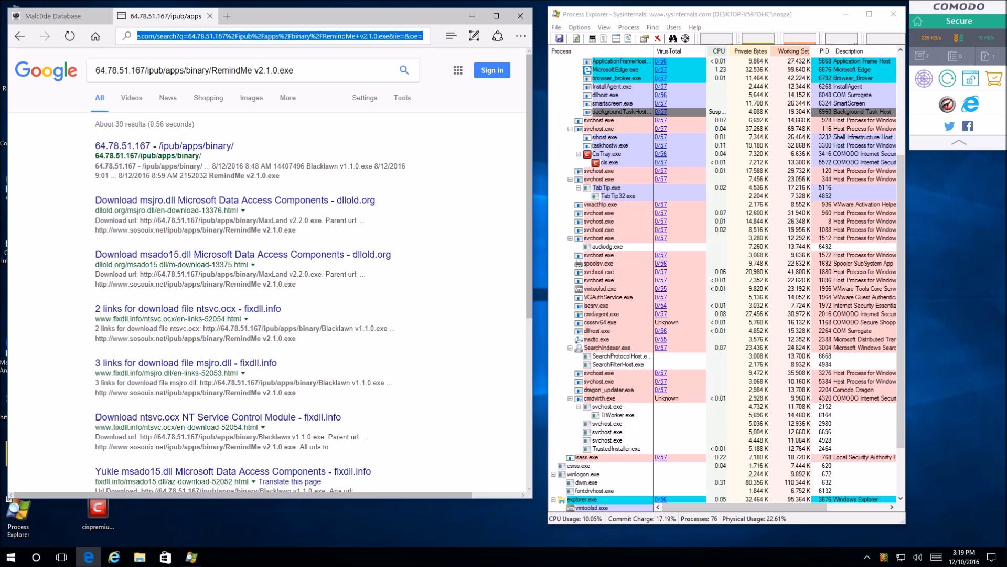
- Load 64.78.51.167/ipub/apps/binary/RemindMe v2.1.0.exe directly as a web address and save the file
text(64.78.51.167/ipub/apps/binary/RemindMe v2.1.0.exe)
key(Return)
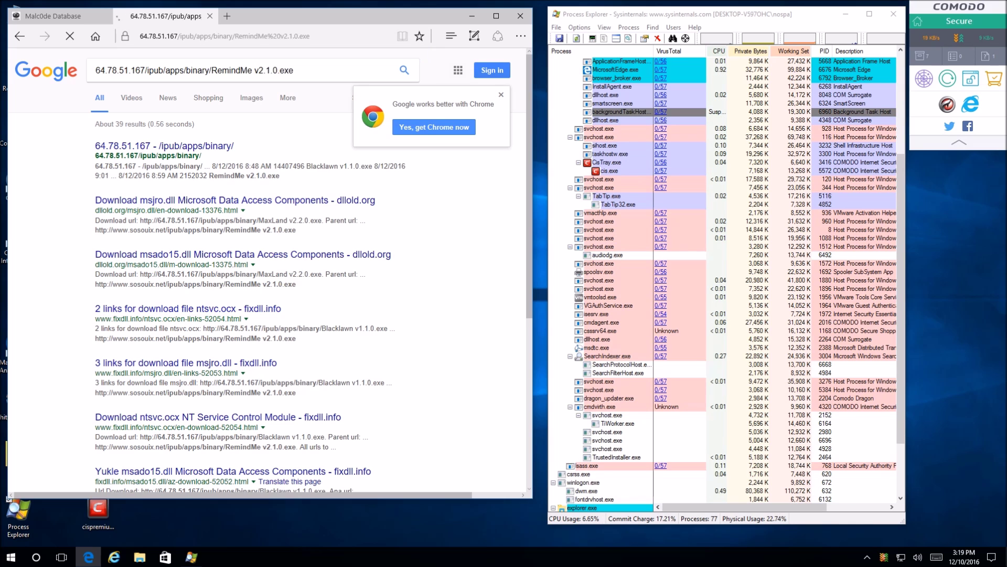
click(319, 480)
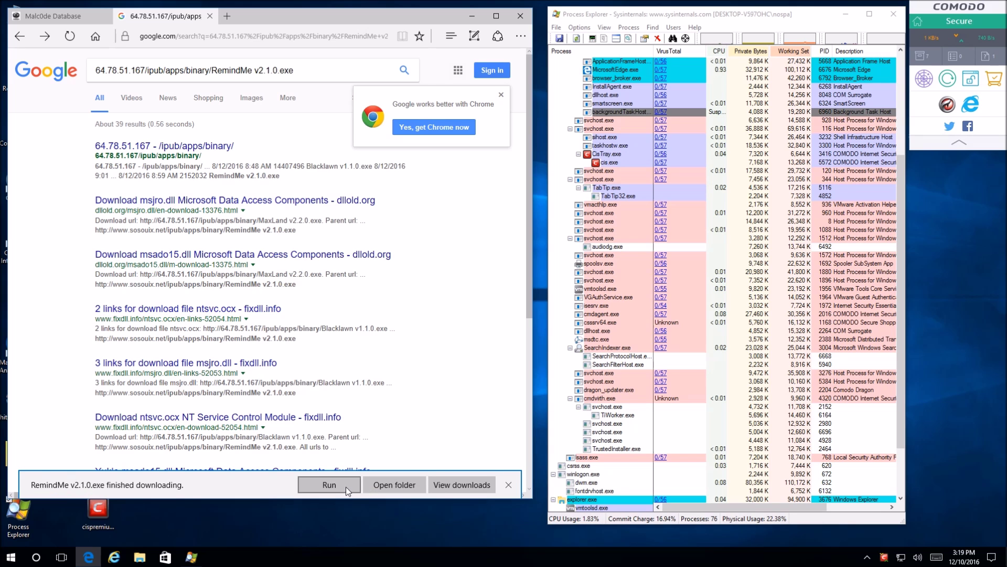
- Run RemindMe v2.1.0.exe with administrator permission and complete its setup wizard, accepting the license and keeping the default components
click(340, 486)
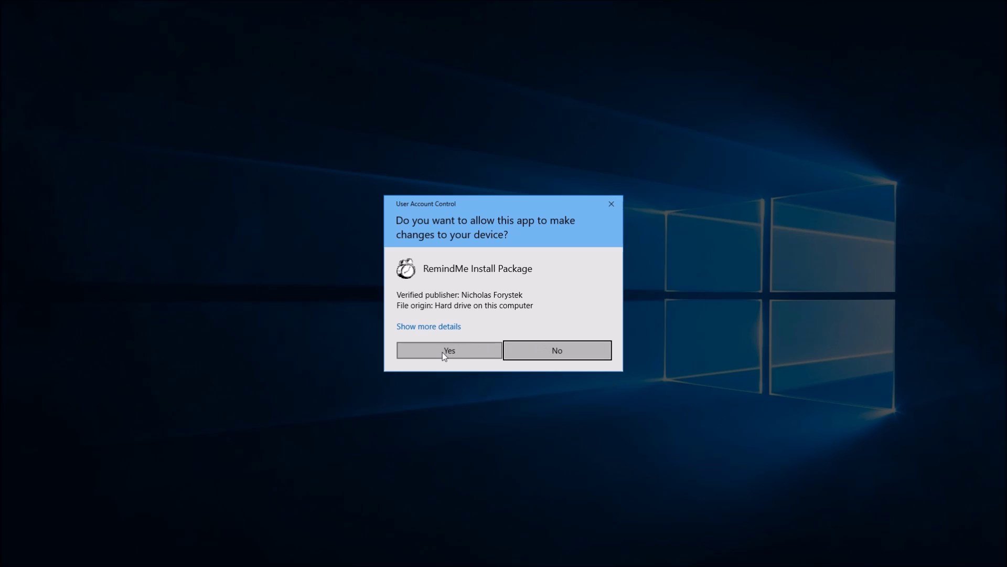
click(443, 351)
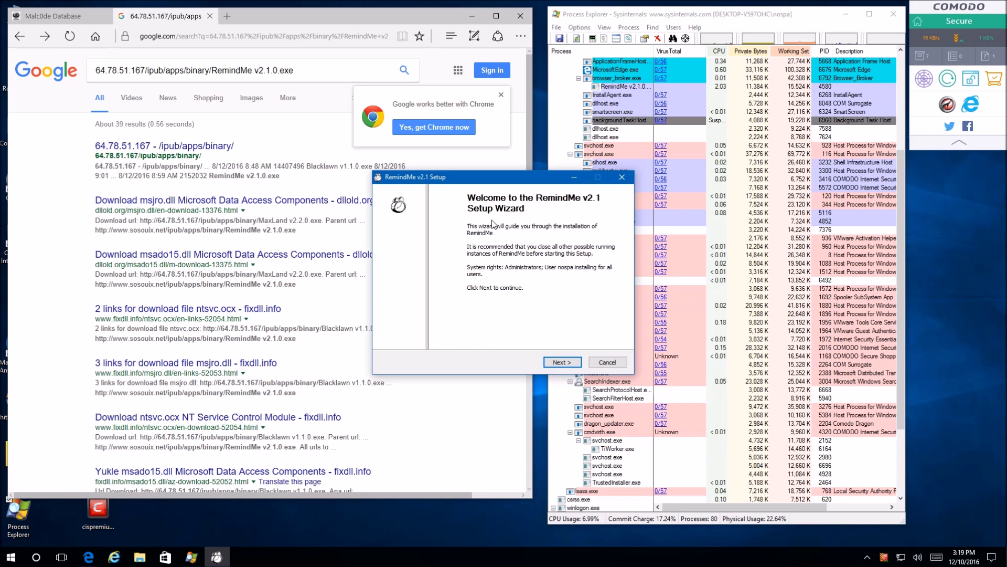
click(562, 363)
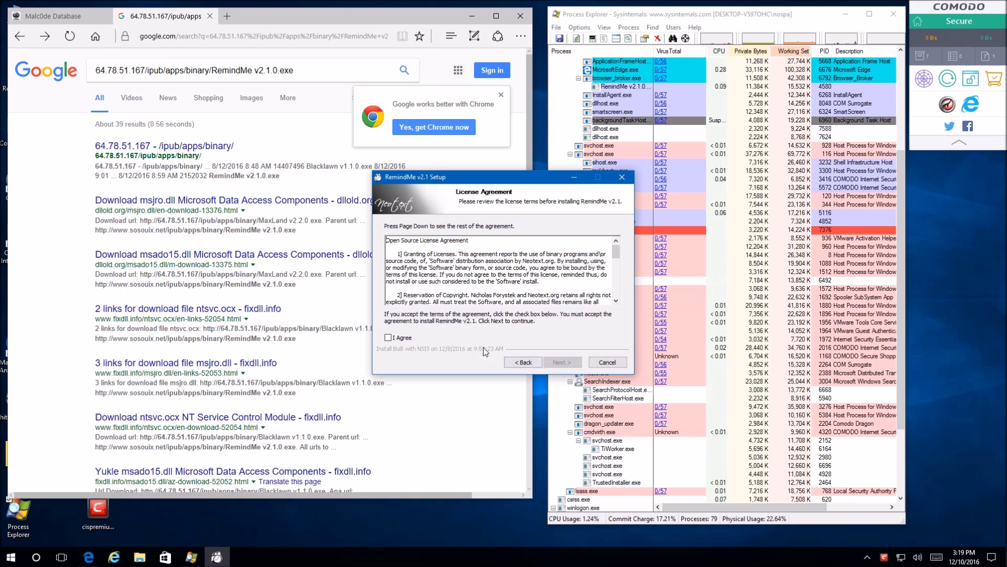
click(565, 362)
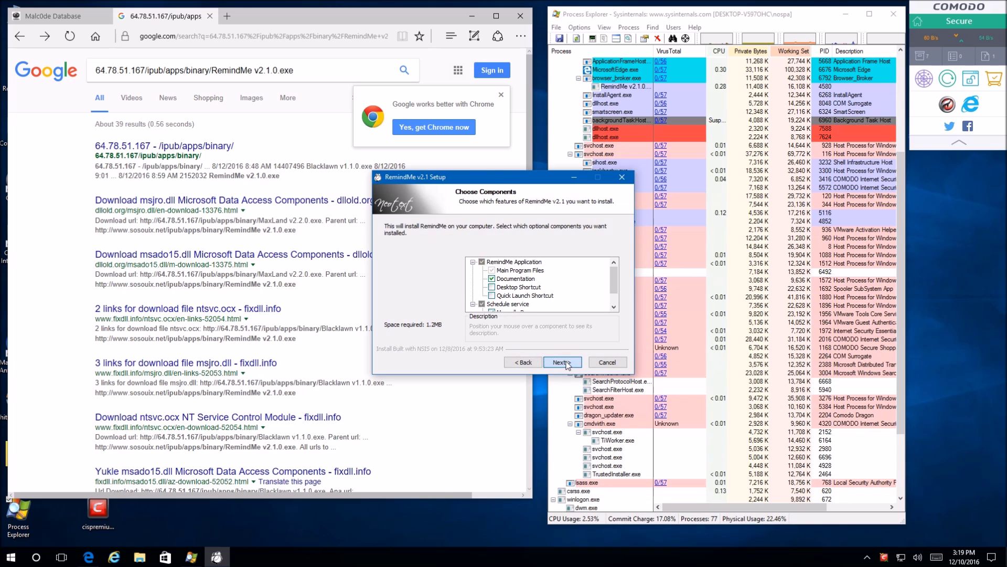
click(563, 362)
click(562, 362)
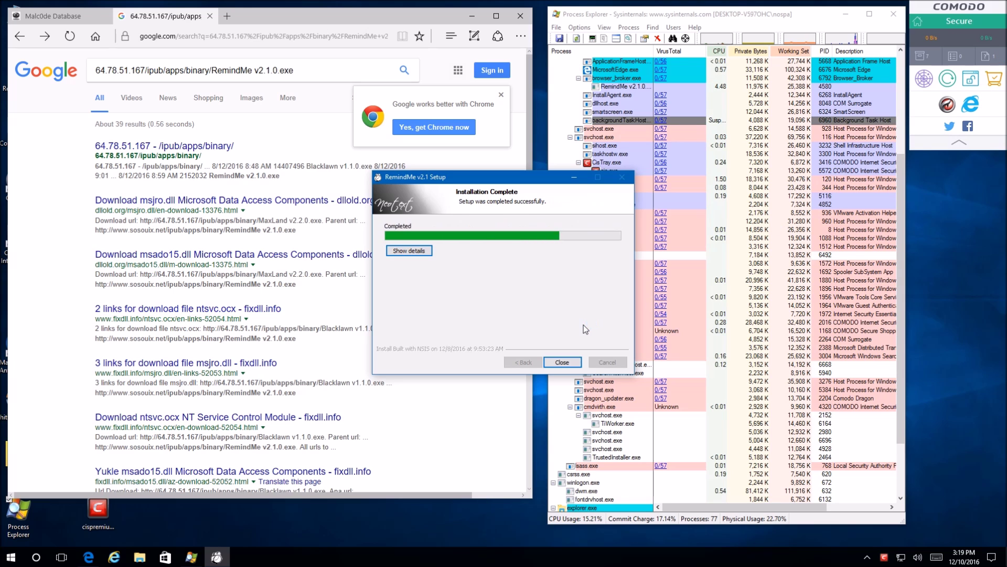
click(561, 362)
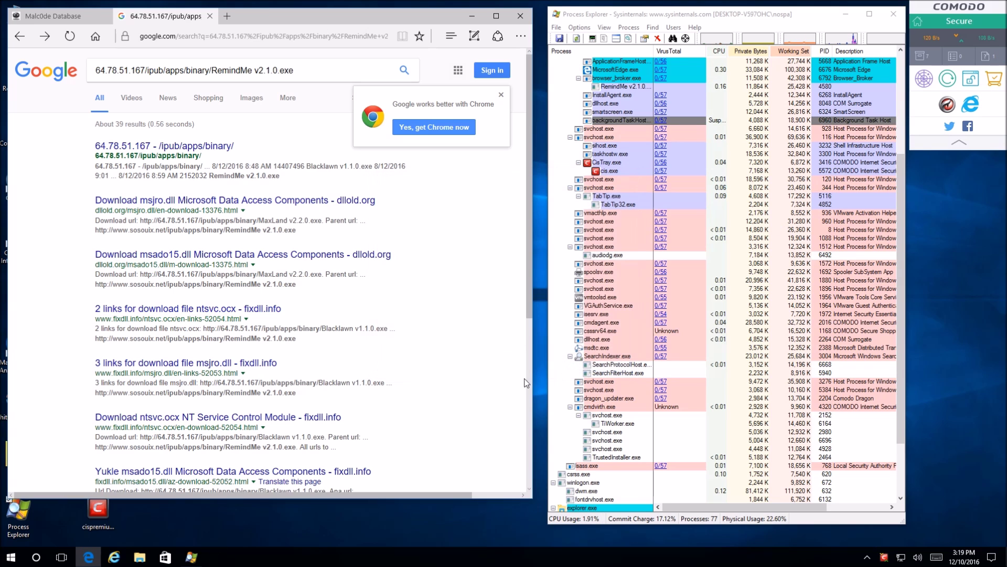
- Close the search results tab and copy the listed freenetname.co.uk address ending in 98i76u6h.exe
click(209, 15)
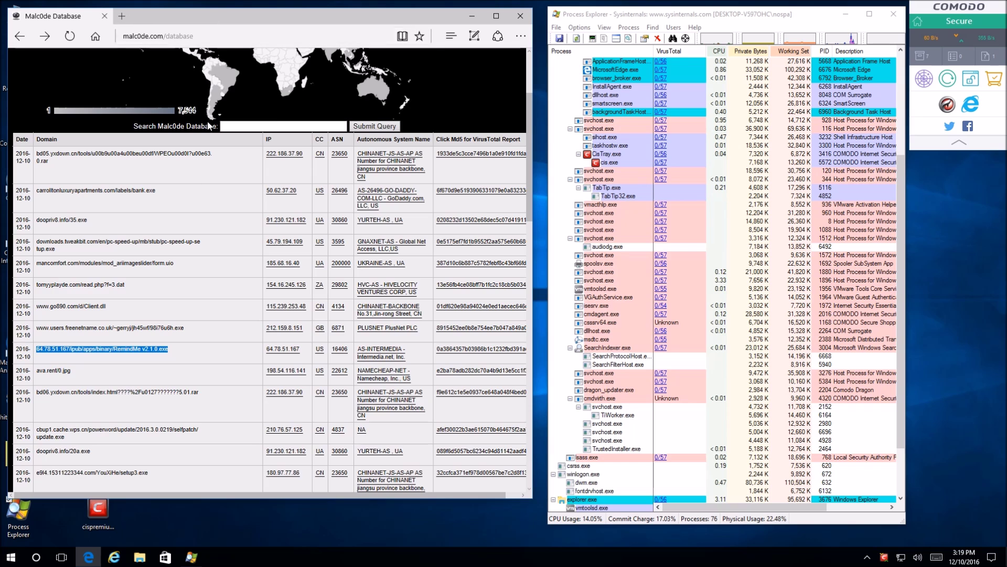
scroll(121, 346, down, 3)
click(174, 194)
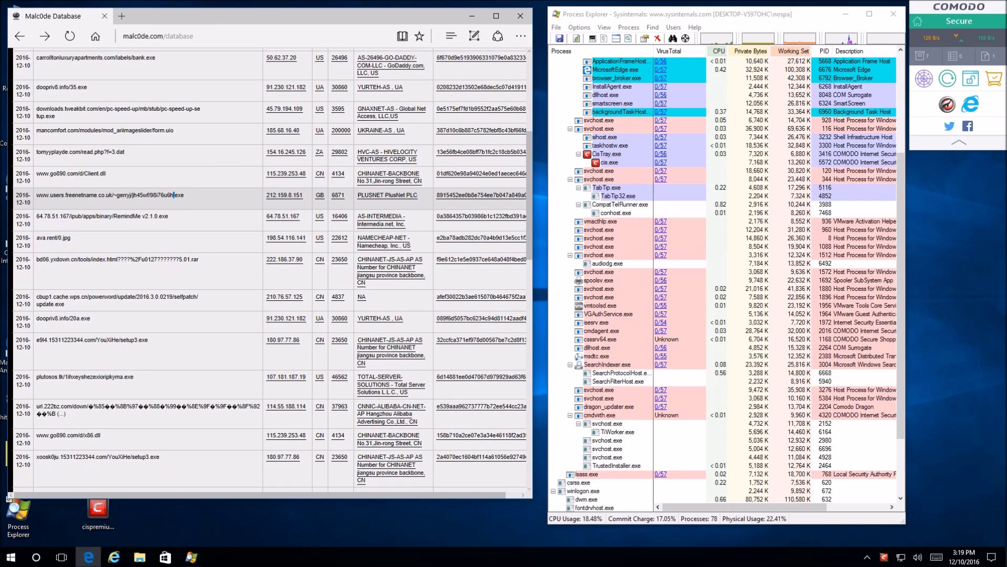
triple_click(174, 194)
key(ctrl+c)
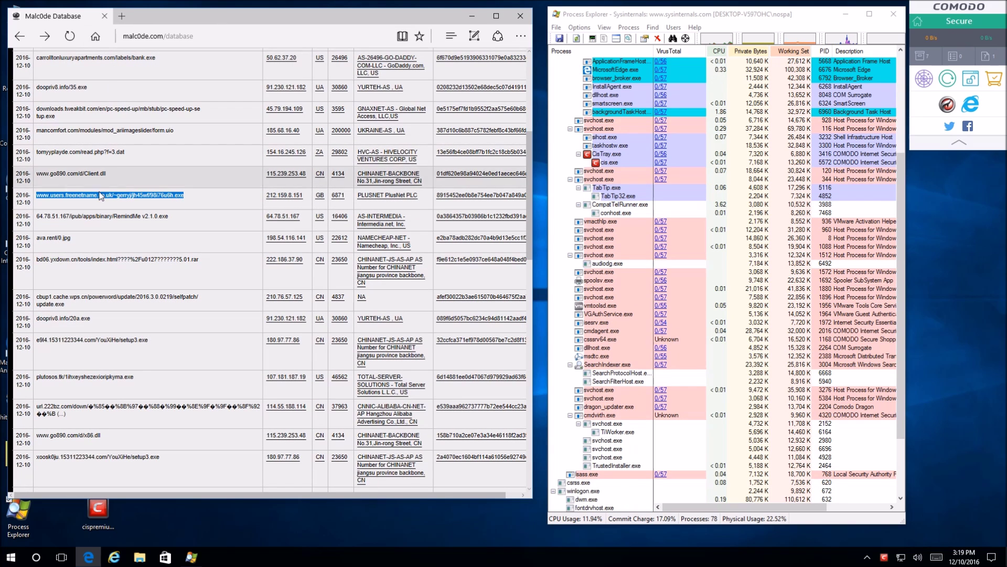
- Load the copied freenetname.co.uk address in a new browser tab and save 98i76u6h.exe
click(129, 13)
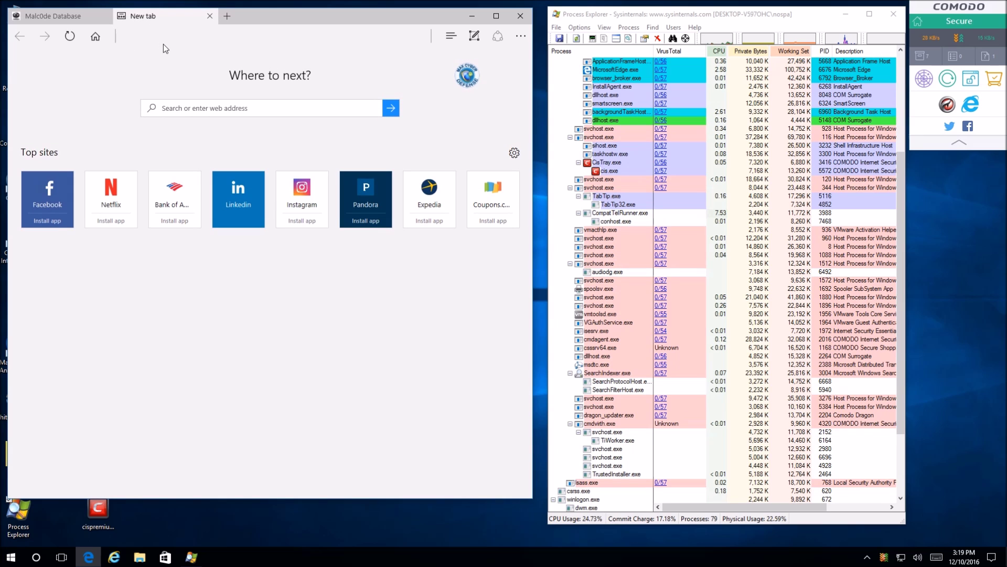
key(ctrl+v)
key(Return)
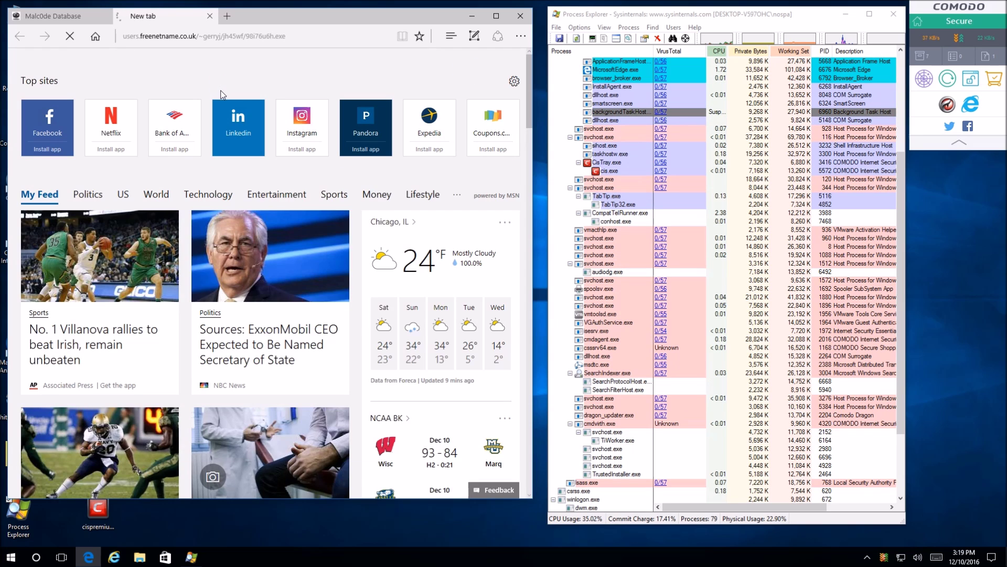
click(331, 483)
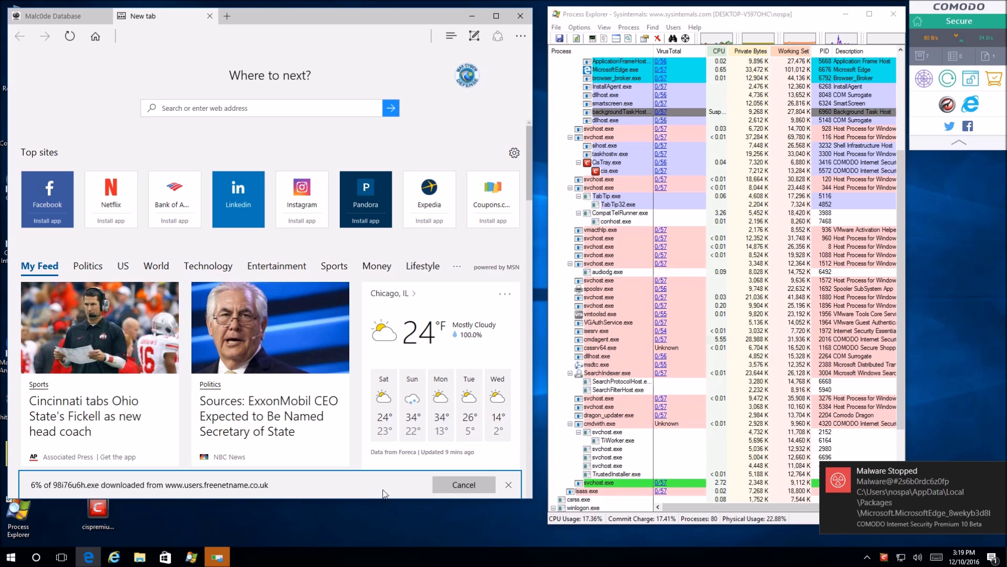
- Copy the listed address e9l4.15311223344.com/YouXiHe/setup3.exe and cancel the request for administrator permission to copy 98i76u6h[1]
click(90, 21)
scroll(145, 366, down, 2)
scroll(143, 362, down, 4)
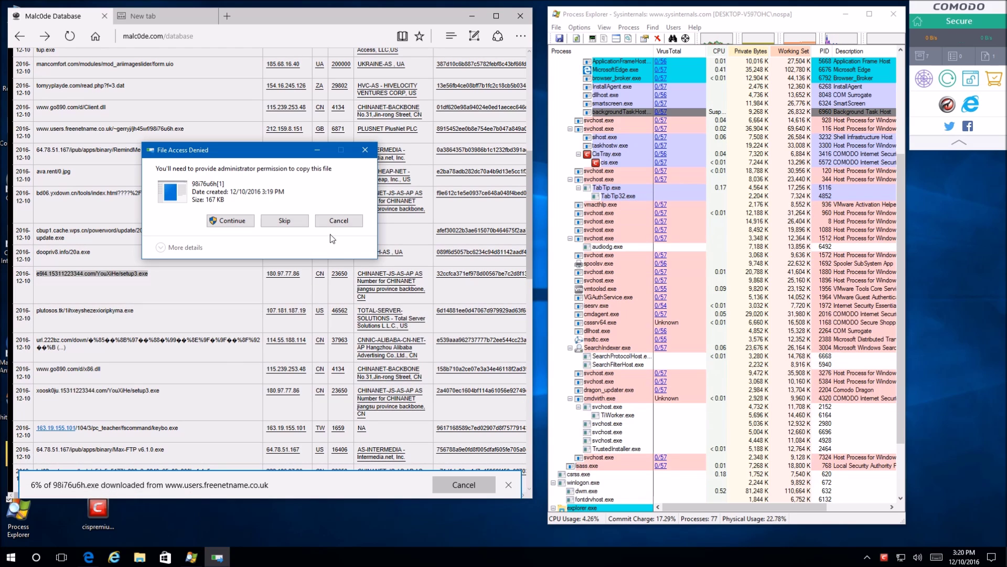
click(328, 221)
- Load e9l4.15311223344.com/YouXiHe/setup3.exe in the other browser tab and save setup3.exe
click(187, 19)
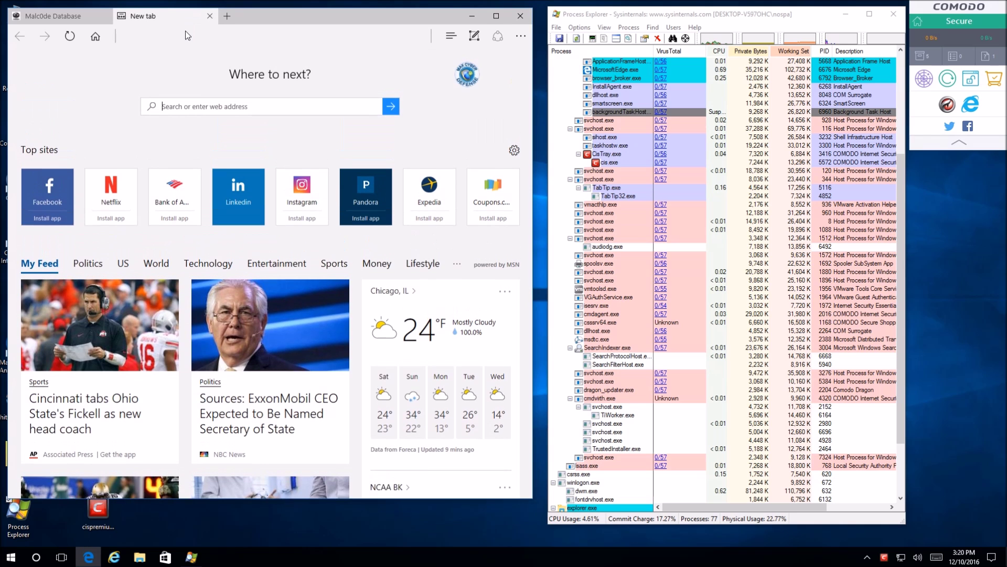
text(e9l4.15311223344.com/YouXiHe/setup3.exe)
key(Return)
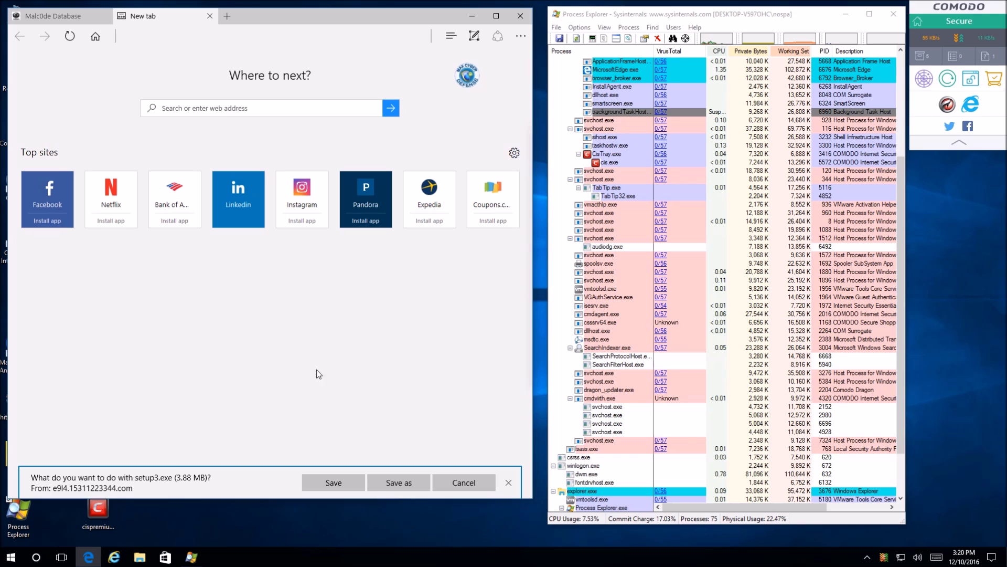
click(318, 481)
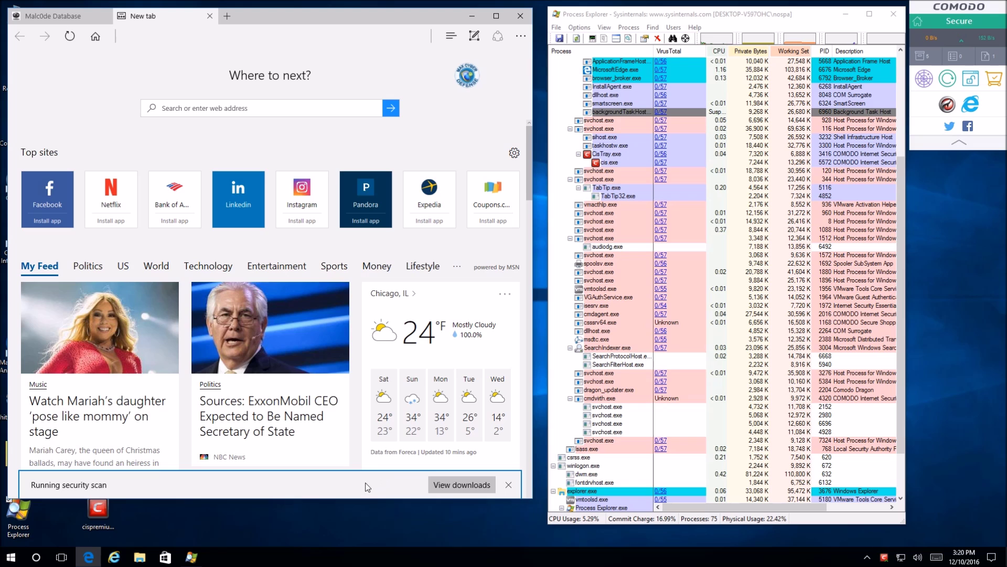
- Run setup3.exe with administrator permission, install to C:\Program Files (x86) with the default options, and launch the installed program
click(341, 487)
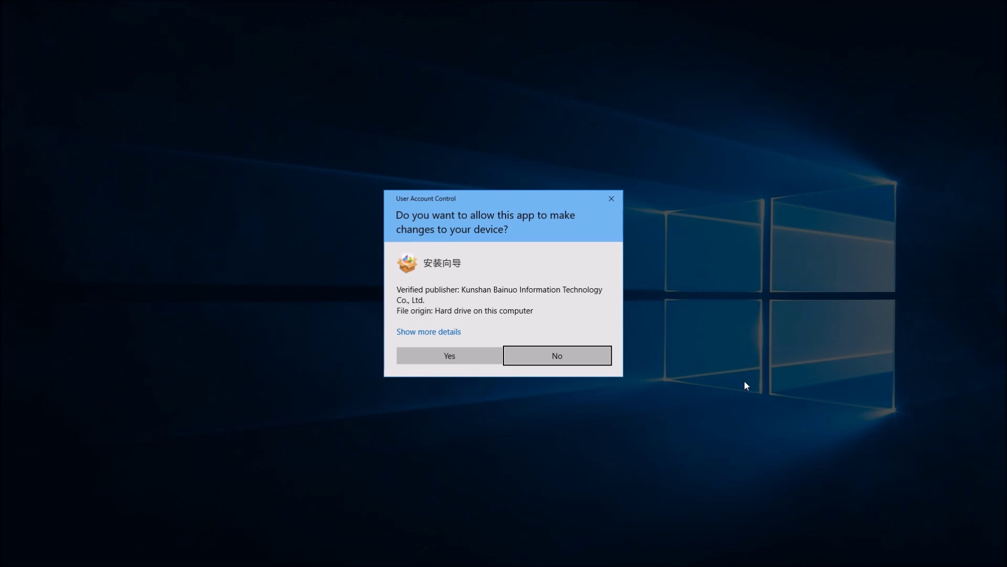
click(478, 357)
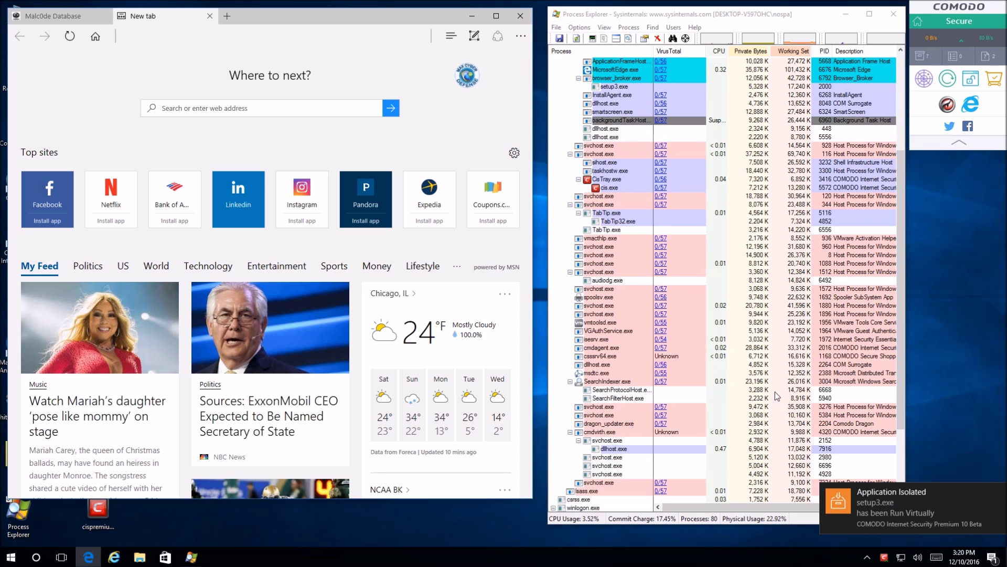
scroll(703, 358, down, 4)
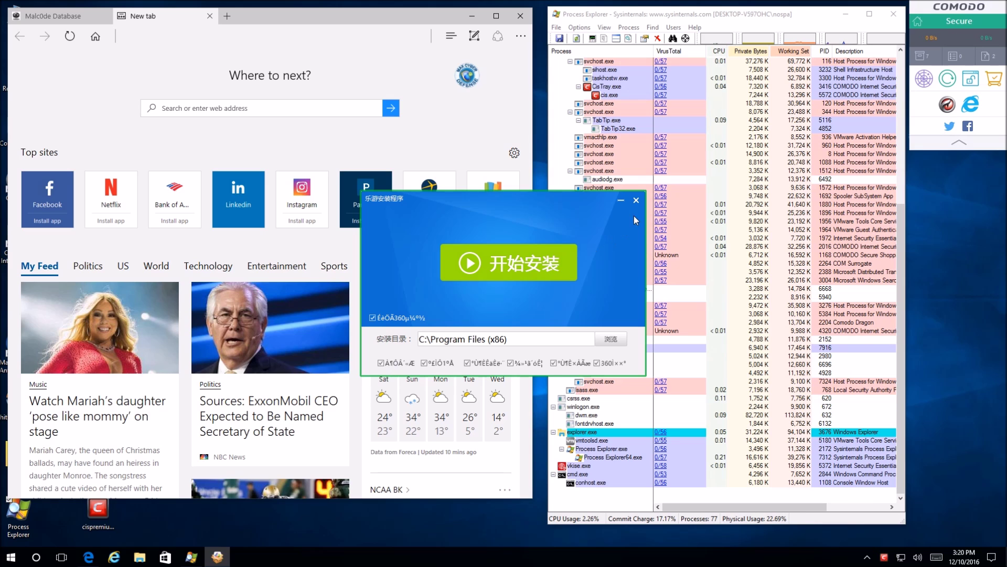
click(520, 261)
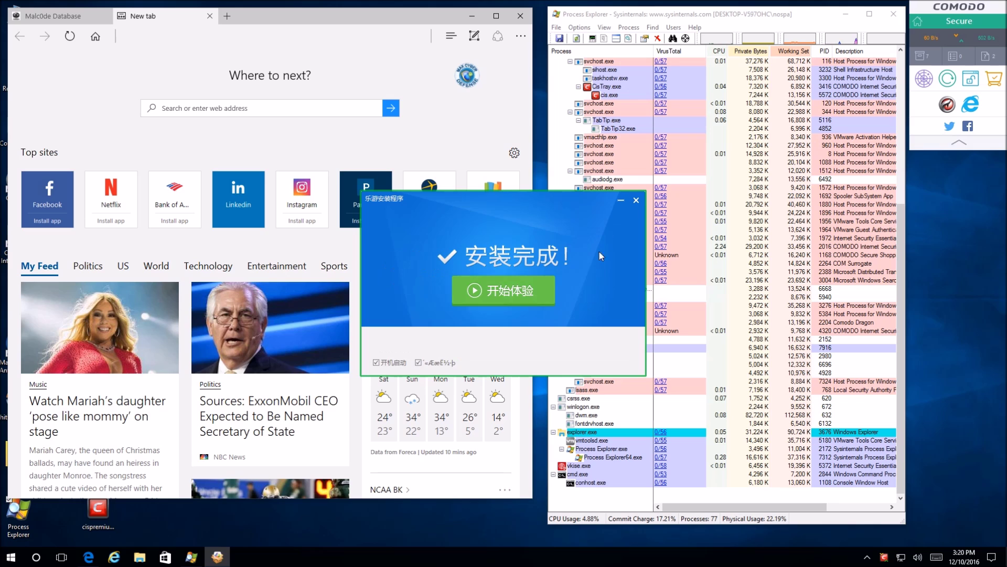
click(512, 291)
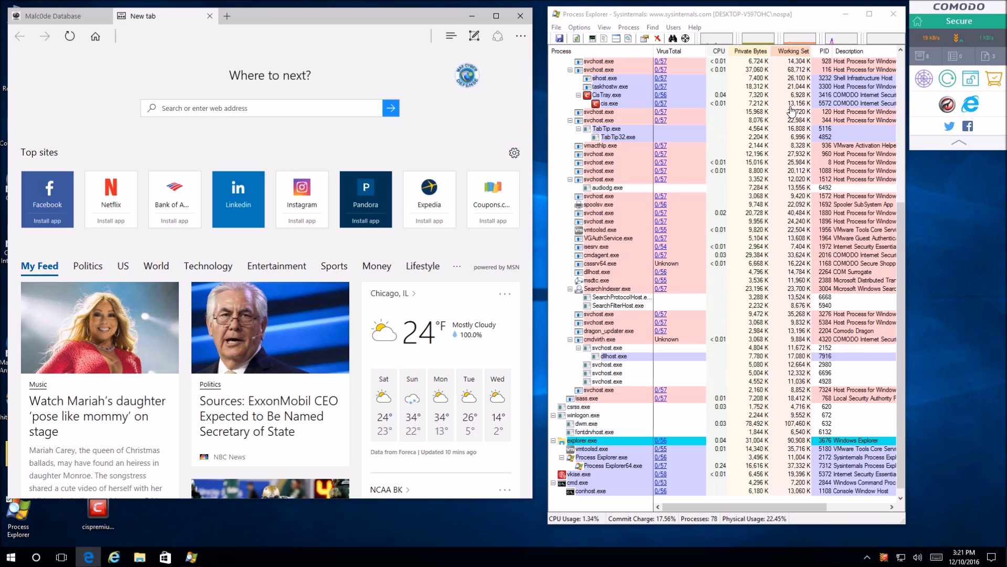
- Return to the Malc0de Database and copy the listed plutosos.tk address of 1ihxeyshezexioripkyma.exe
click(68, 21)
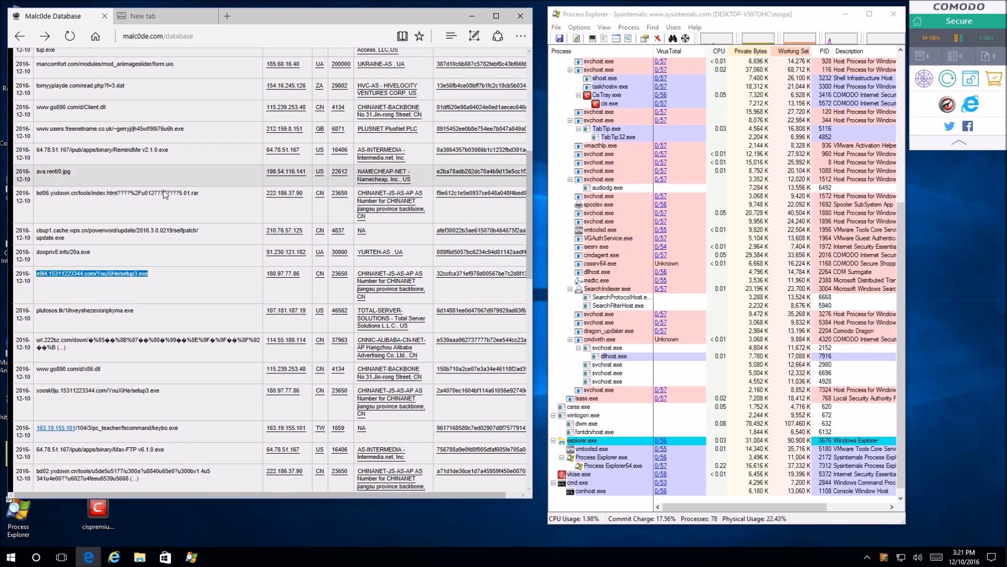
scroll(168, 183, down, 2)
double_click(93, 177)
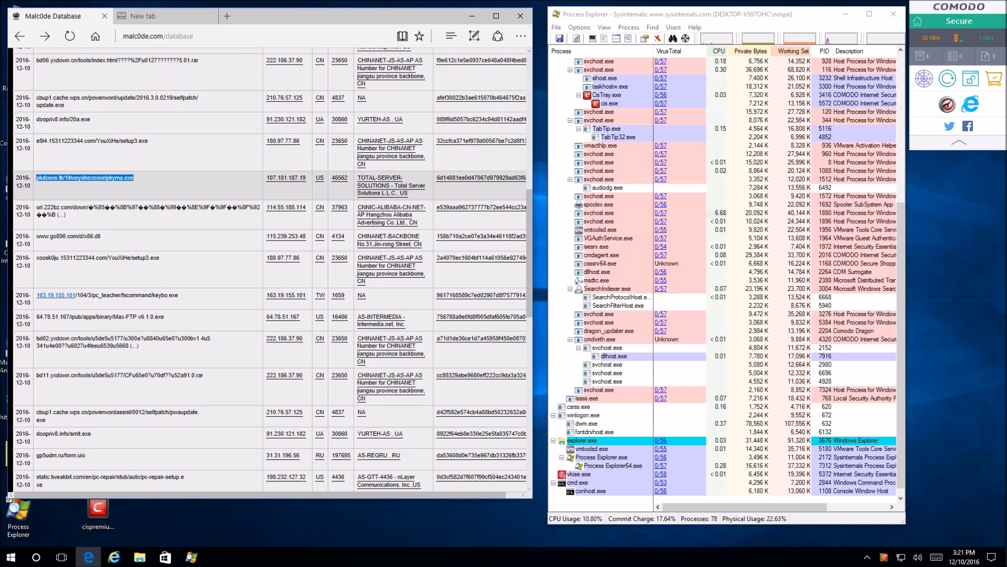
- Load the copied plutosos.tk address in the other browser tab and save 1ihxeyshezexioripkyma.exe
click(178, 21)
scroll(178, 71, down, 2)
click(179, 36)
key(ctrl+v)
key(Return)
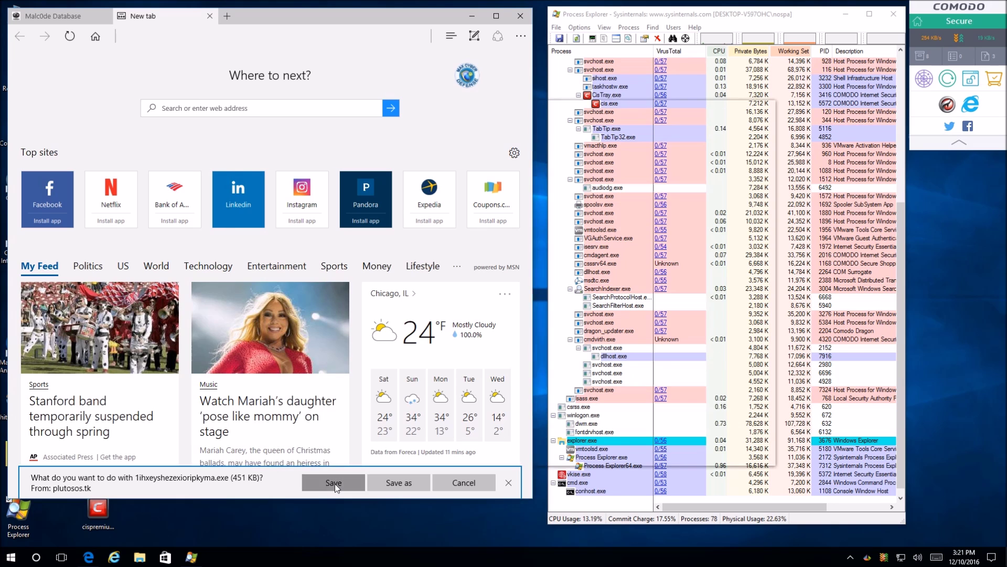
click(334, 483)
- Run 1ihxeyshezexioripkyma.exe, overriding the SmartScreen block
click(335, 483)
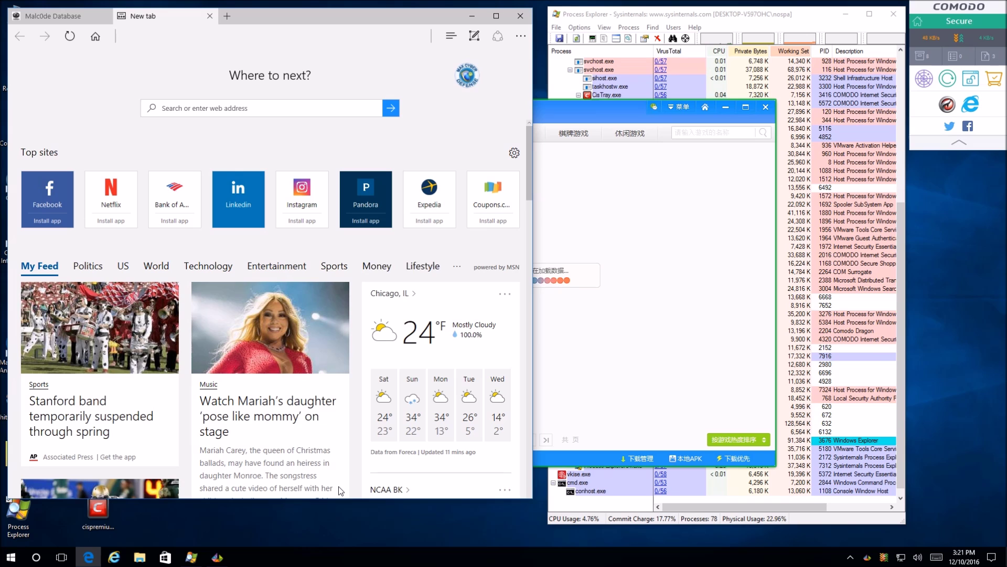
click(388, 277)
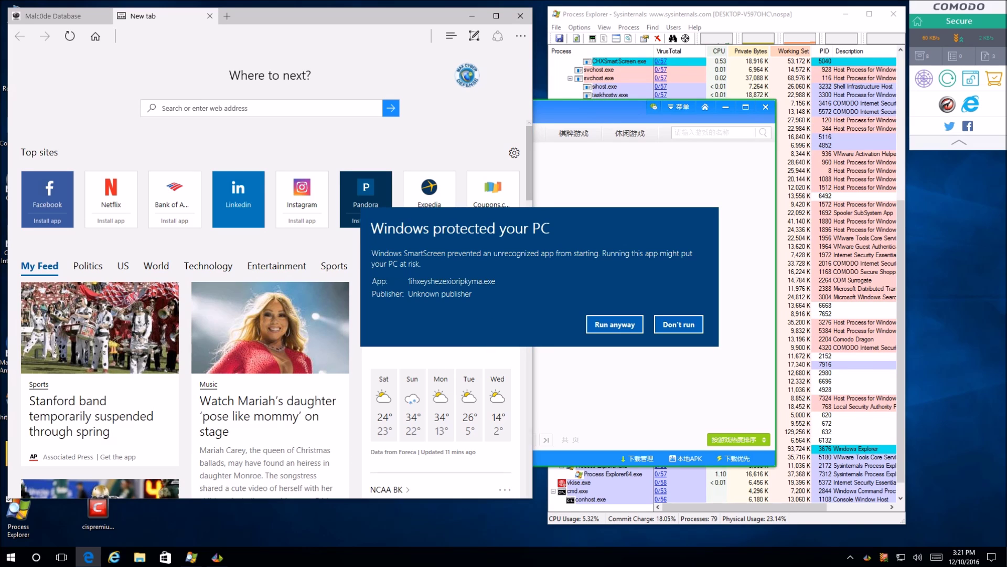
click(594, 325)
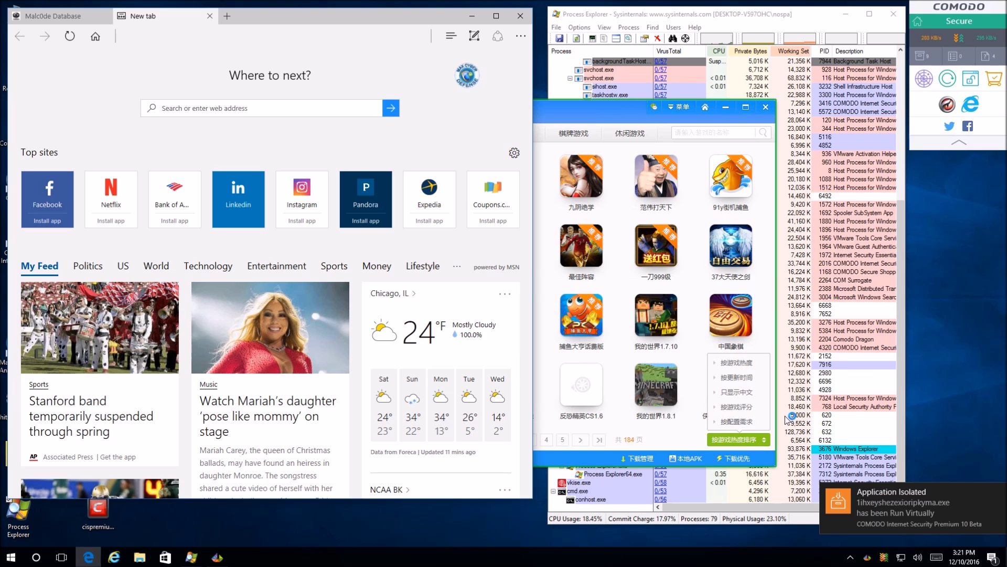
- Bring the Chinese game centre window forward, close it, and check the running processes in Process Explorer
mouse_move(752, 412)
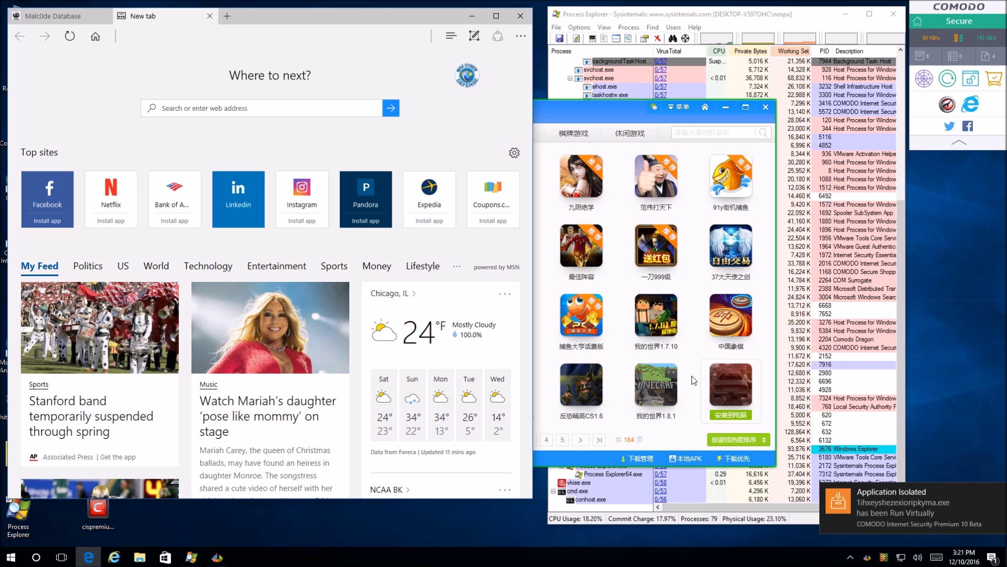
click(609, 107)
mouse_move(575, 189)
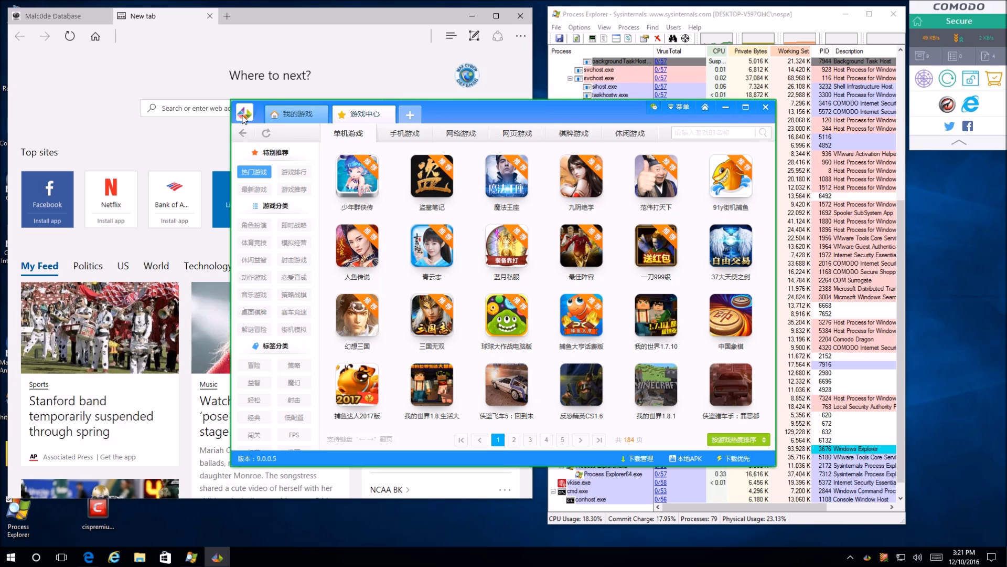
click(765, 107)
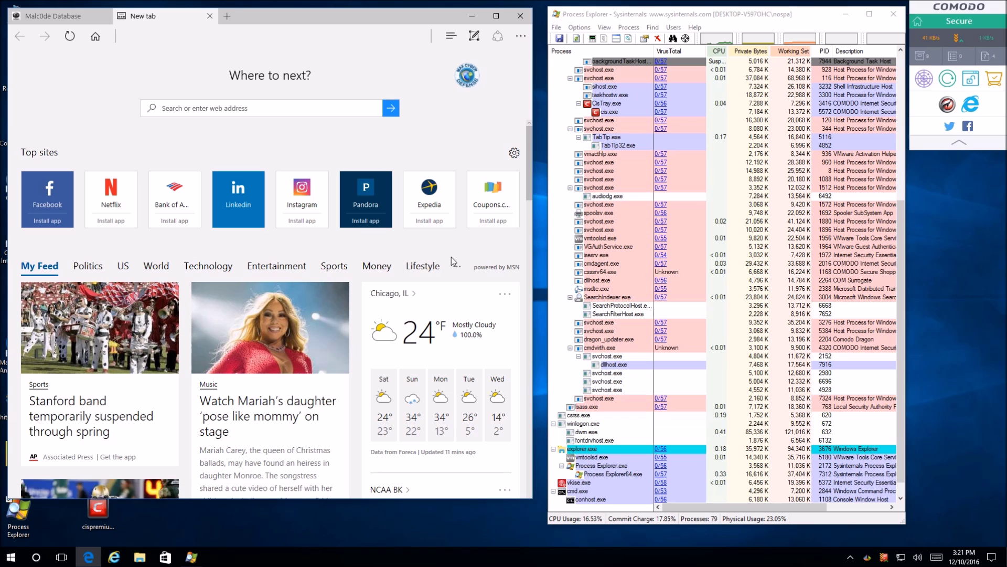
scroll(622, 430, down, 1)
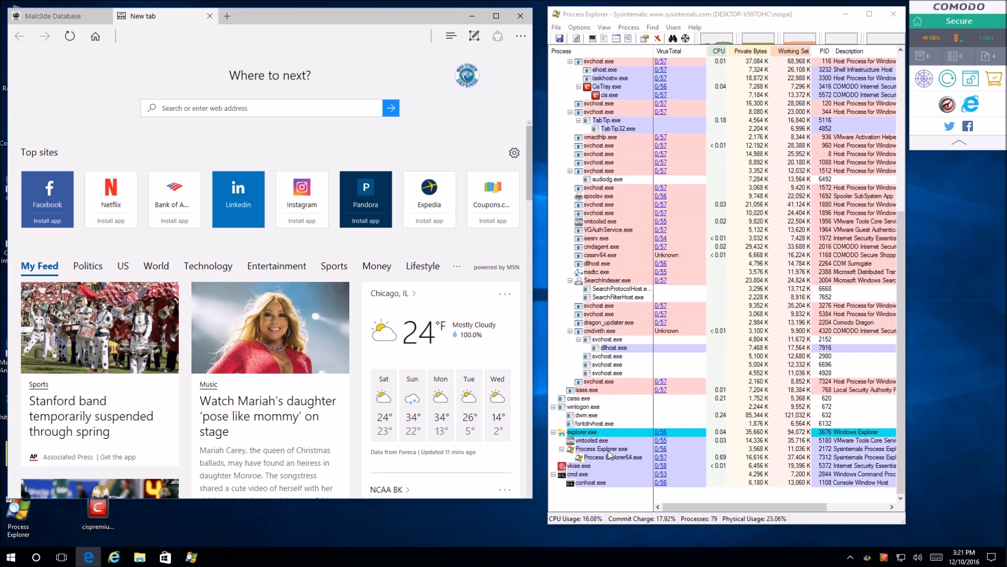
scroll(609, 454, up, 4)
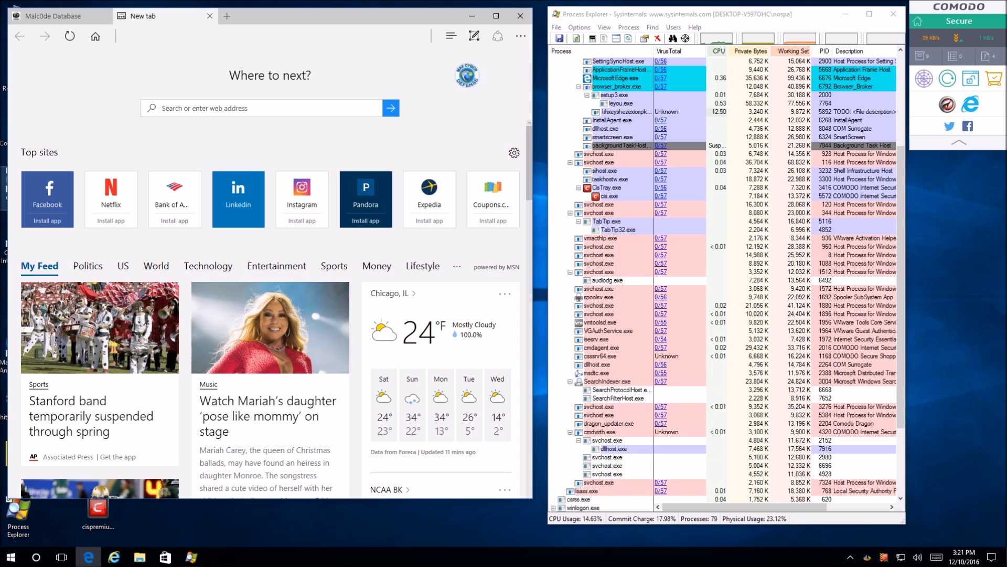
- Open the VX Vault favorite in the blank browser tab
click(77, 20)
click(149, 21)
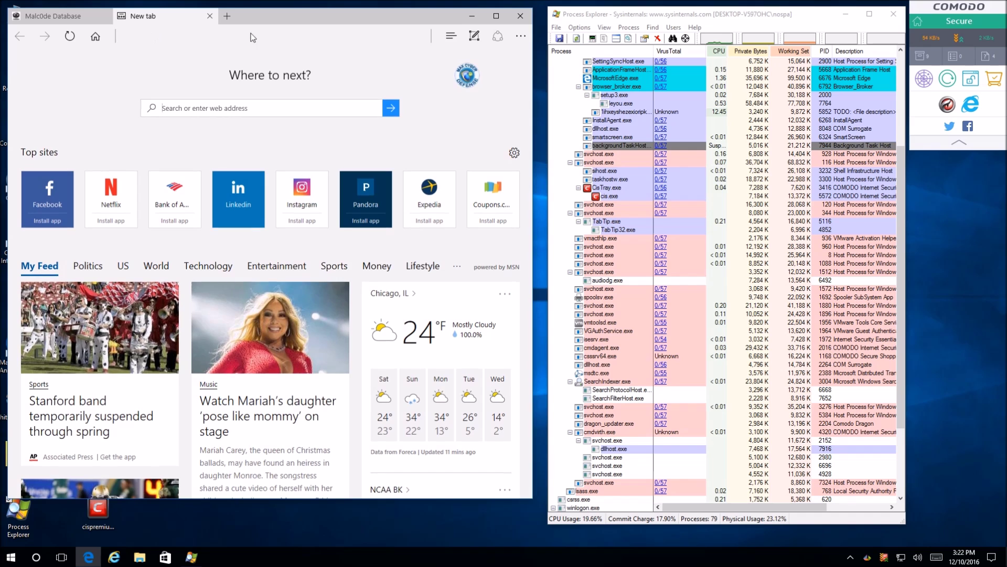
click(514, 37)
click(404, 22)
click(451, 36)
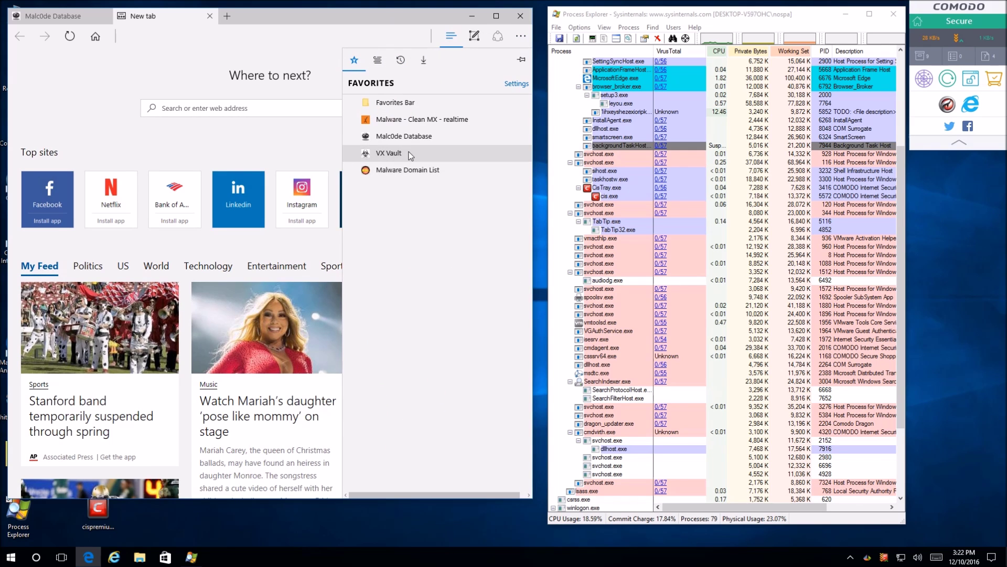
click(409, 152)
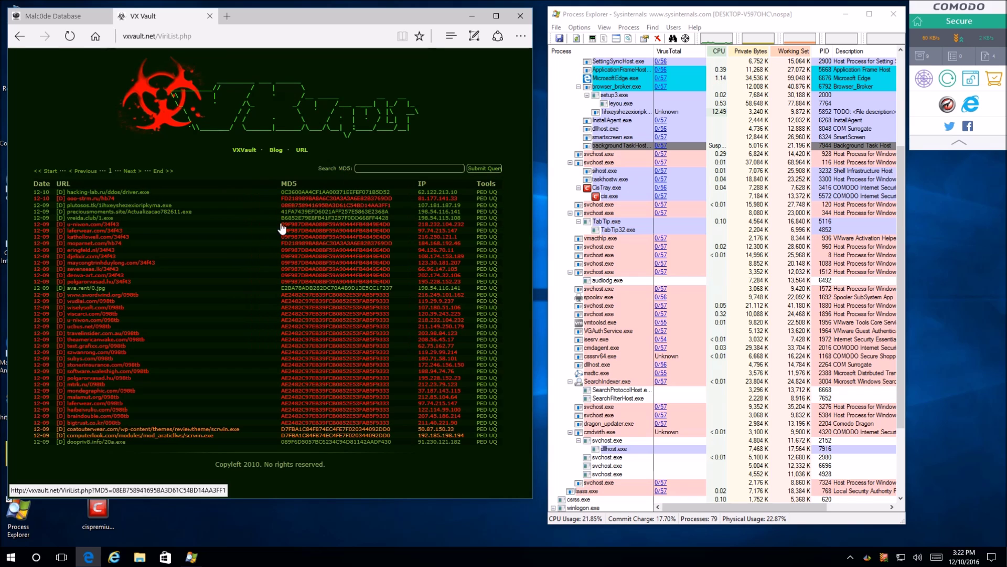
- Copy the hacking-lab.ru/ddos/driver.exe address from VX Vault, load it in the Malc0de Database tab, and save driver.exe
drag(151, 193, 69, 194)
key(ctrl+c)
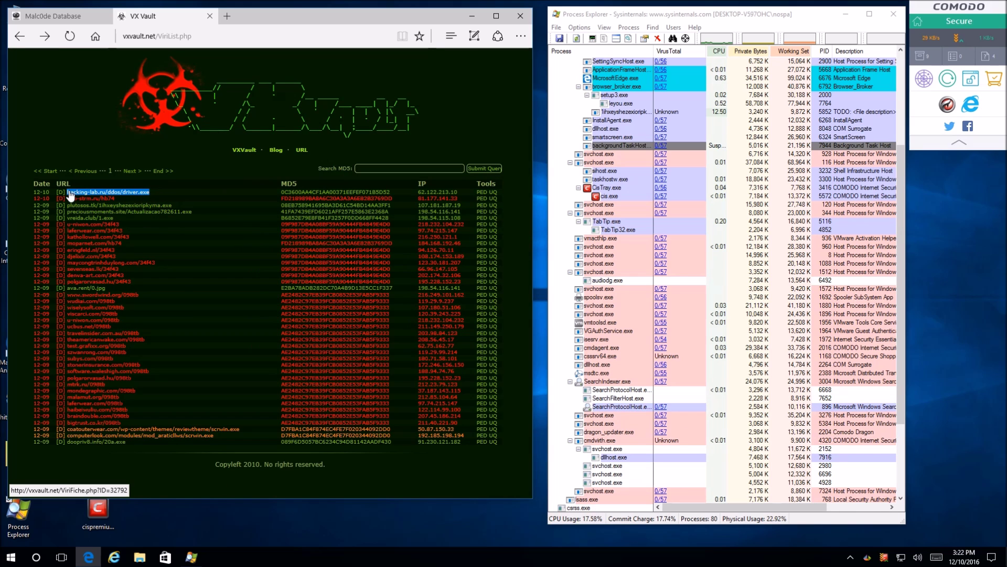
click(110, 17)
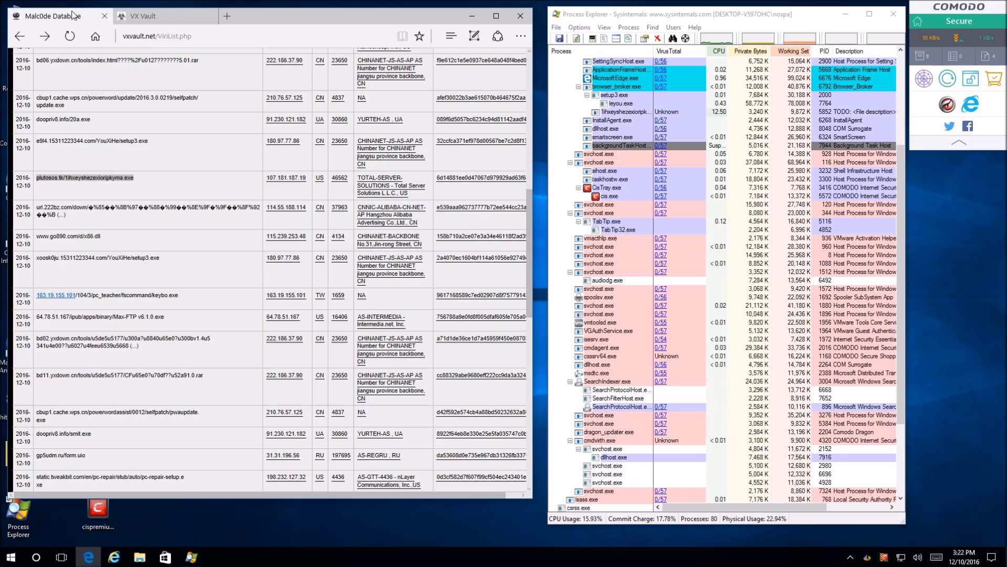
click(152, 35)
click(125, 37)
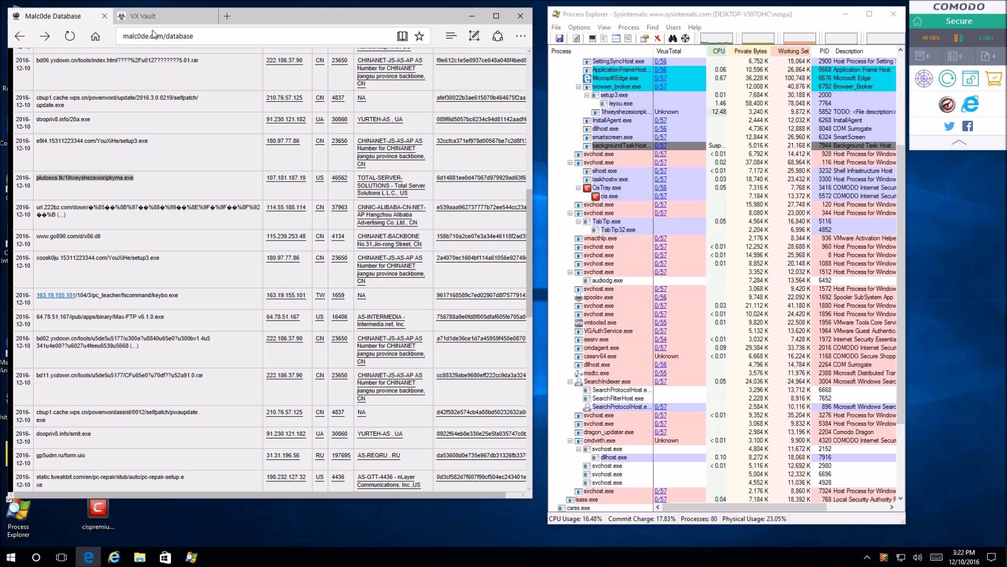
click(124, 37)
drag(73, 17, 186, 21)
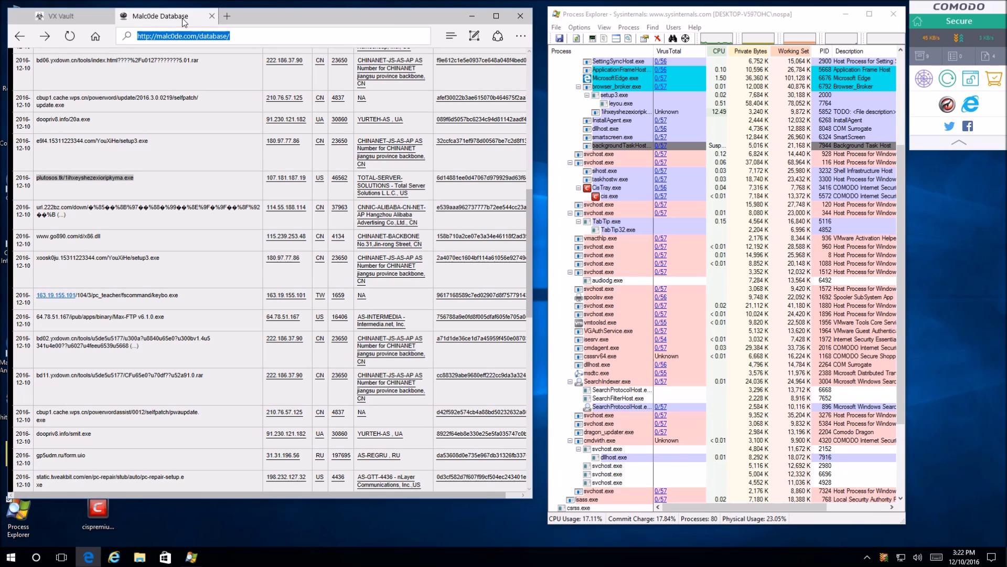
key(ctrl+v)
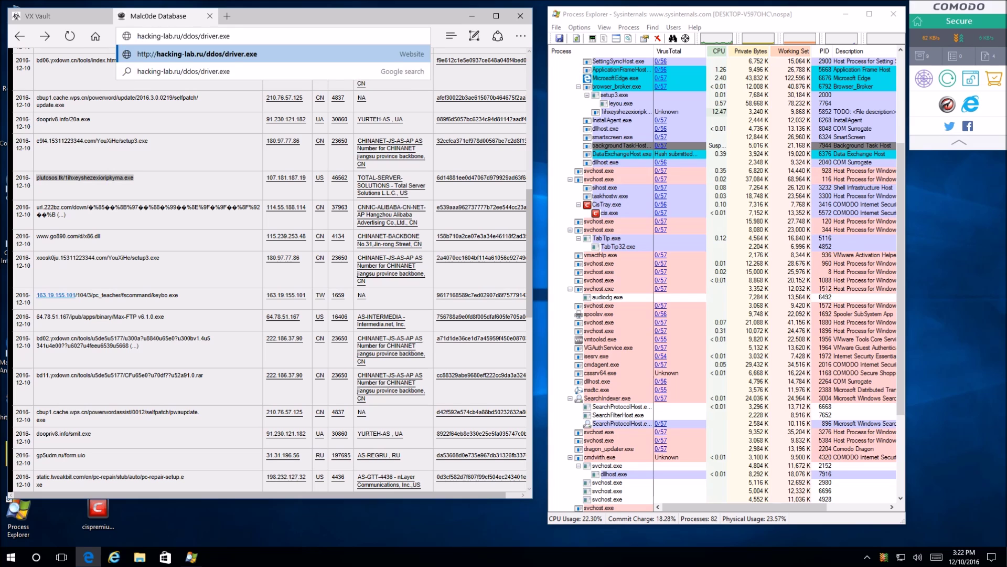
key(Return)
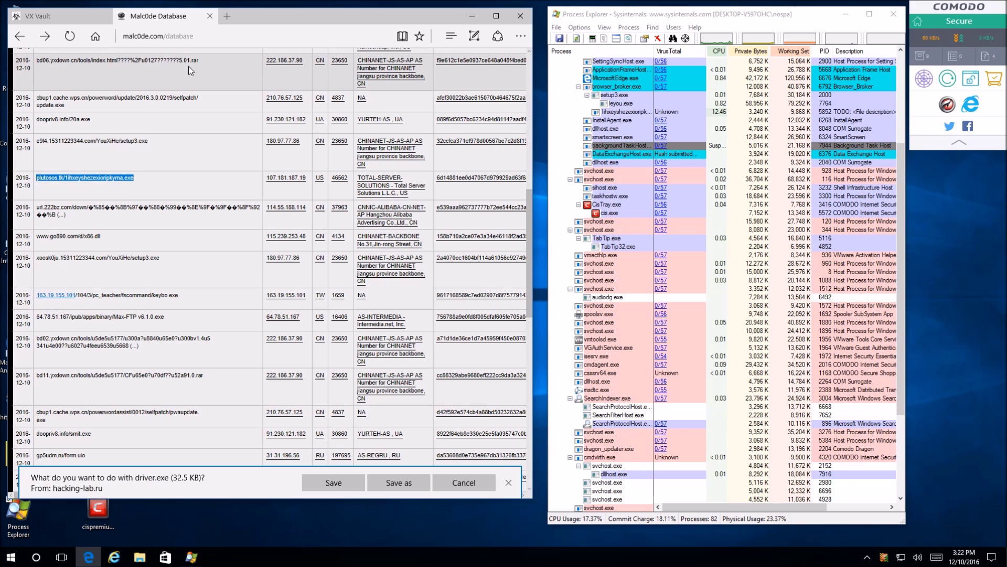
click(312, 482)
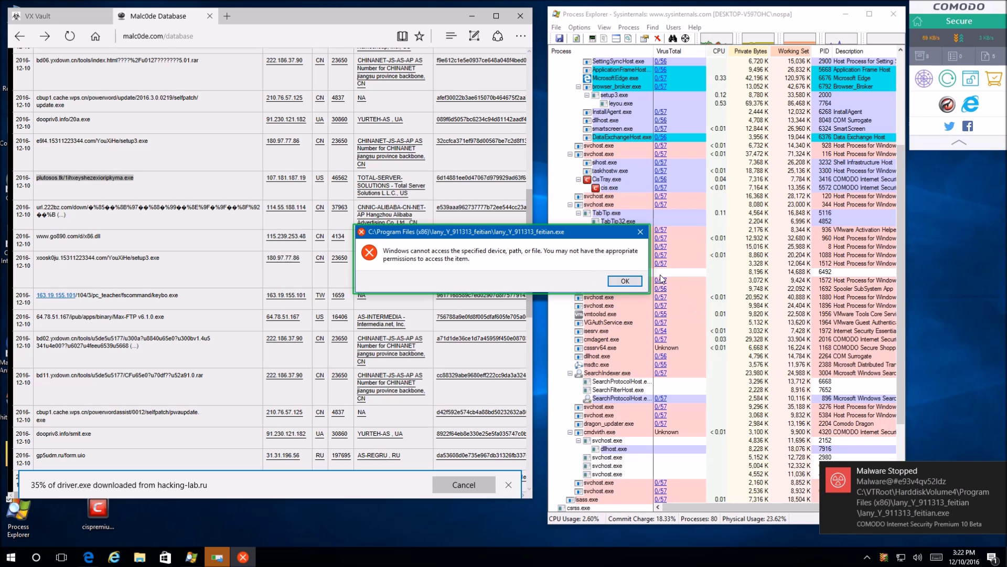
- Dismiss the file access error, replace the Malc0de Database tab with a blank one, and return to VX Vault
click(624, 282)
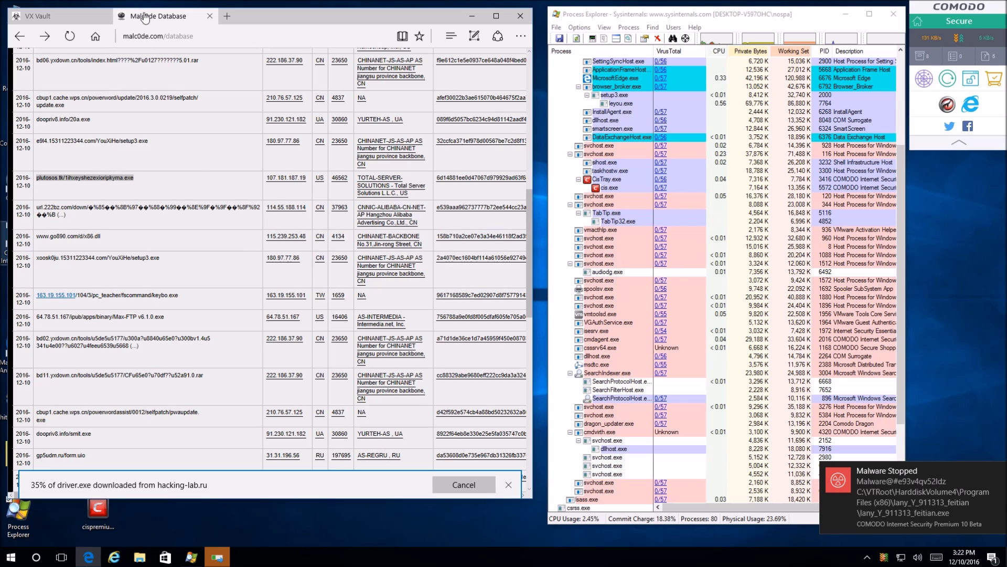
click(210, 17)
click(125, 18)
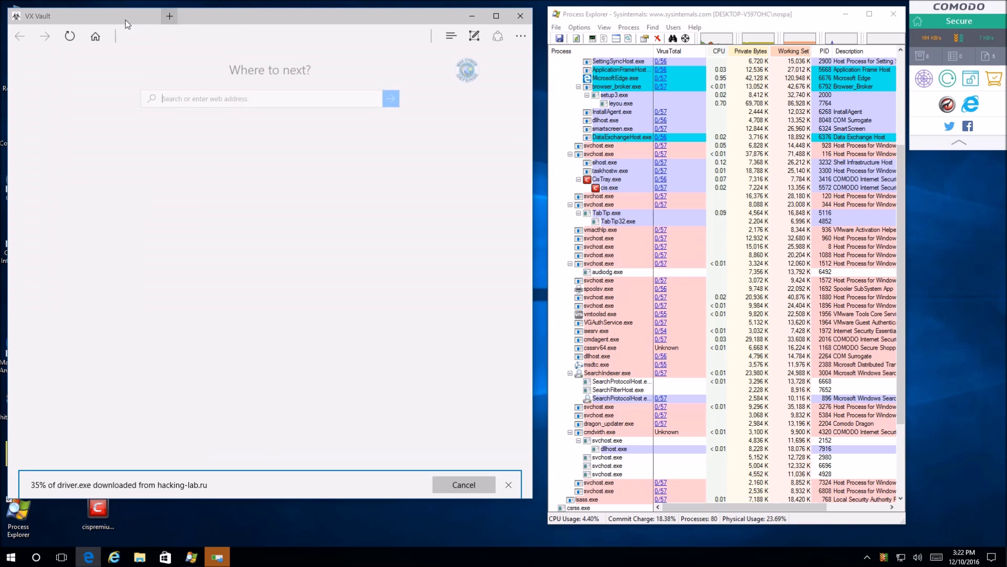
click(64, 20)
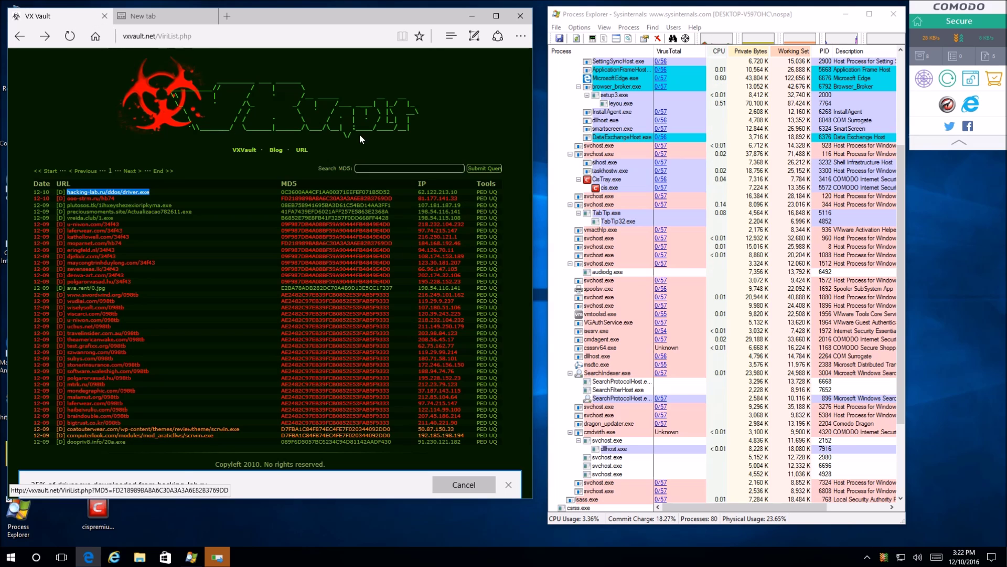
- Cancel the copy of the driver file that asks for administrator permission
click(326, 33)
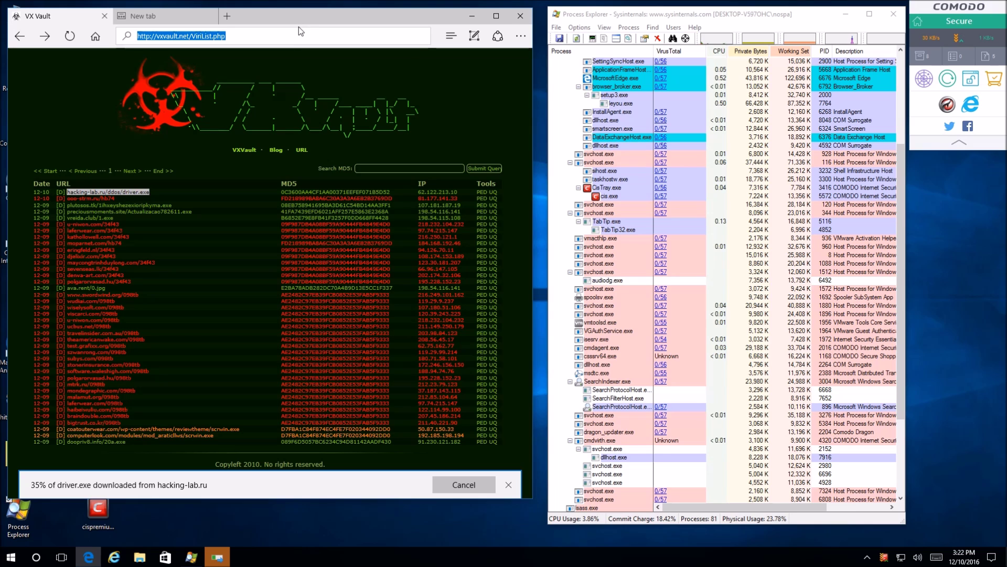
click(182, 205)
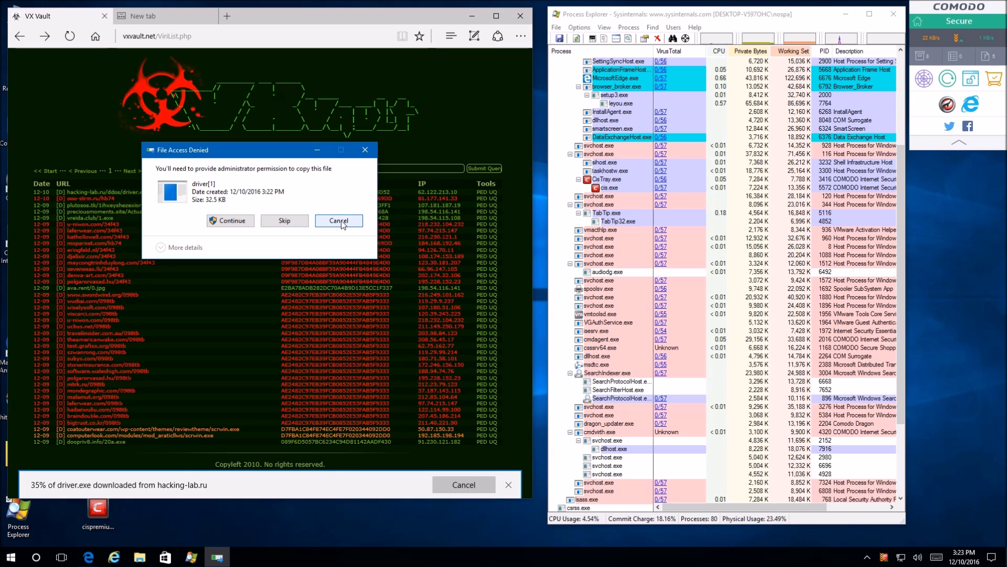
click(339, 221)
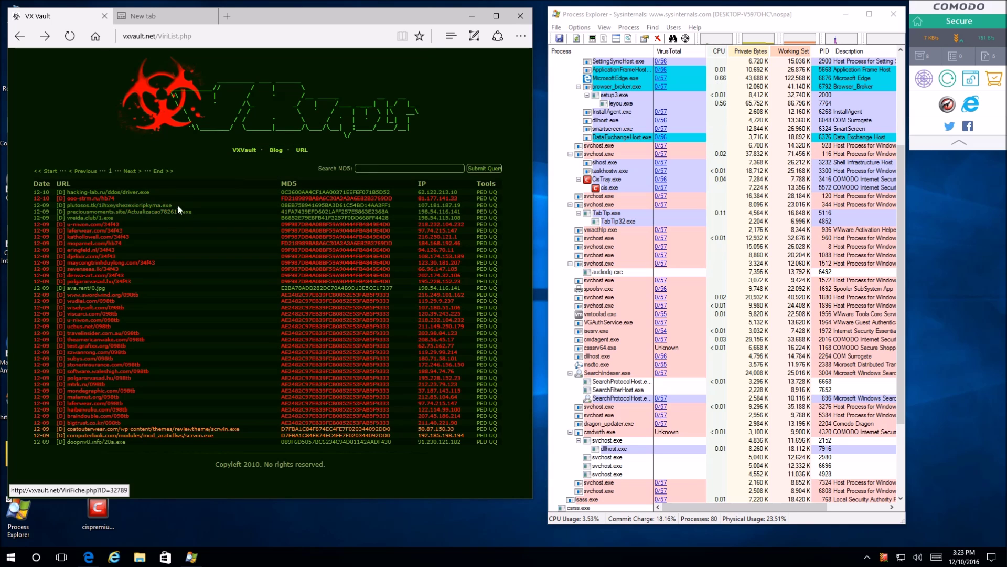
- Load the hacking-lab.ru/ddos/driver.exe address from VX Vault in the blank tab and save driver.exe again
drag(152, 192, 83, 192)
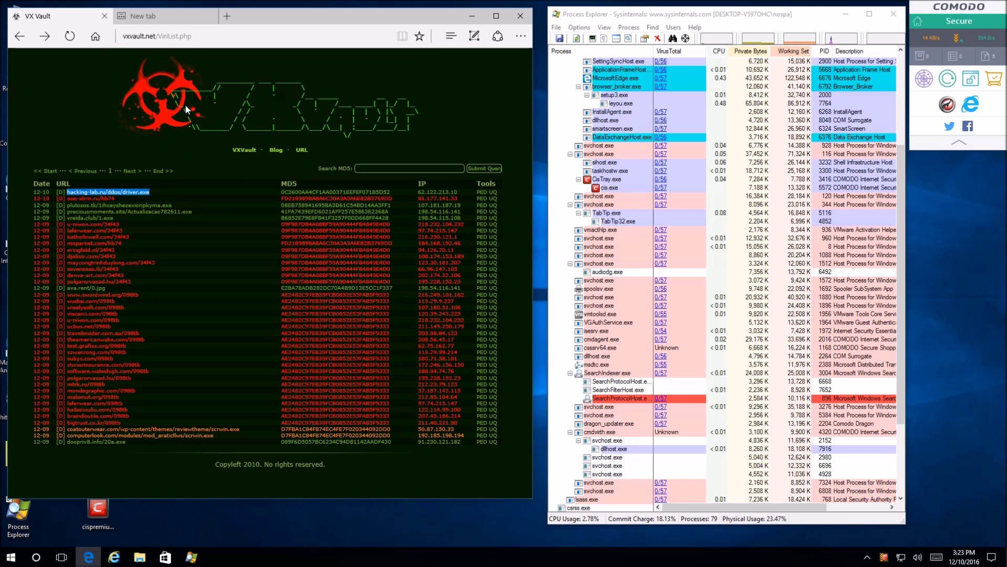
click(169, 13)
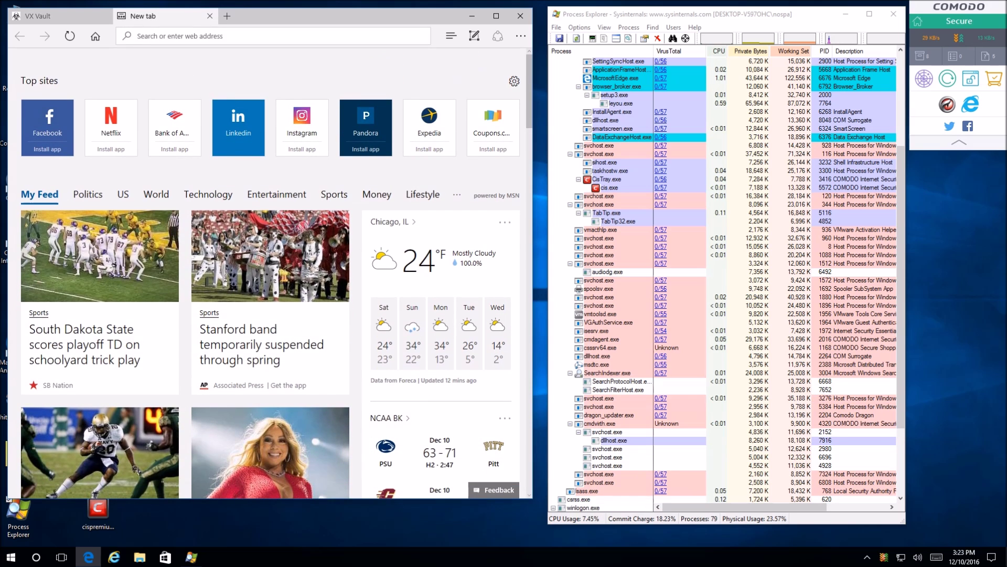
key(ctrl+v)
key(Return)
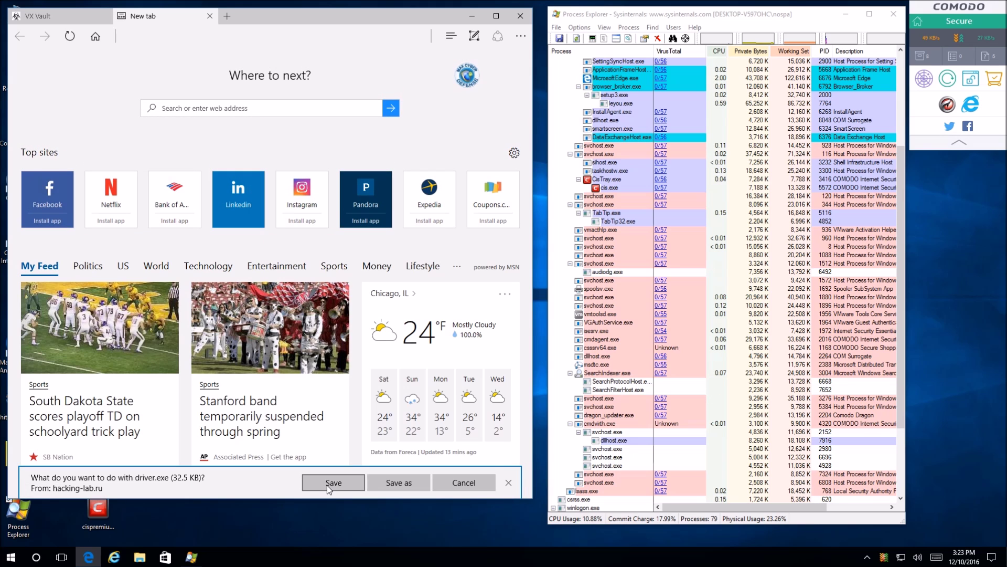
click(329, 482)
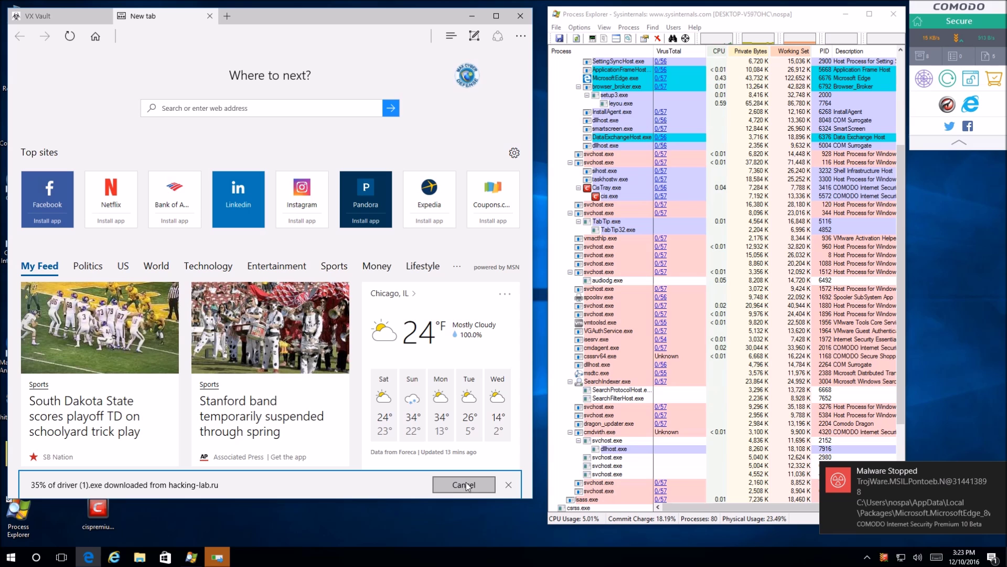
- Try to load preciousmoments.site/Actualizacao782611.exe from VX Vault in the other tab, and cancel the driver (1).exe download
click(84, 16)
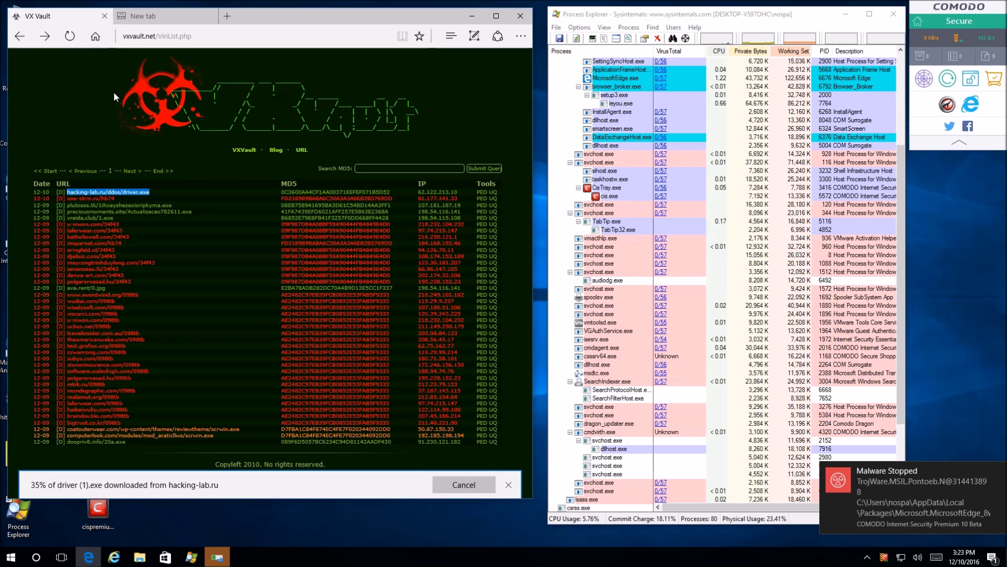
drag(174, 205, 67, 206)
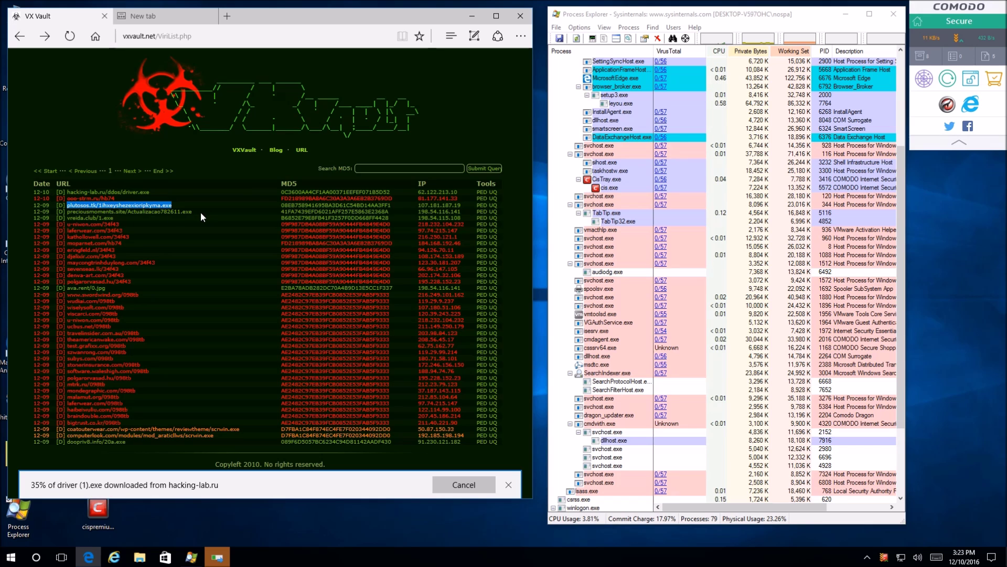
drag(200, 212, 67, 212)
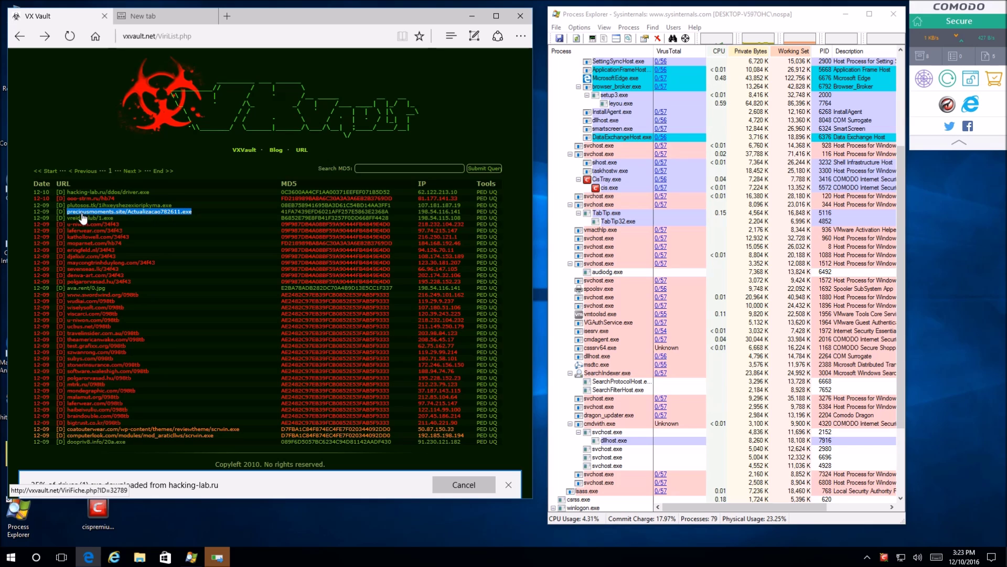
click(151, 17)
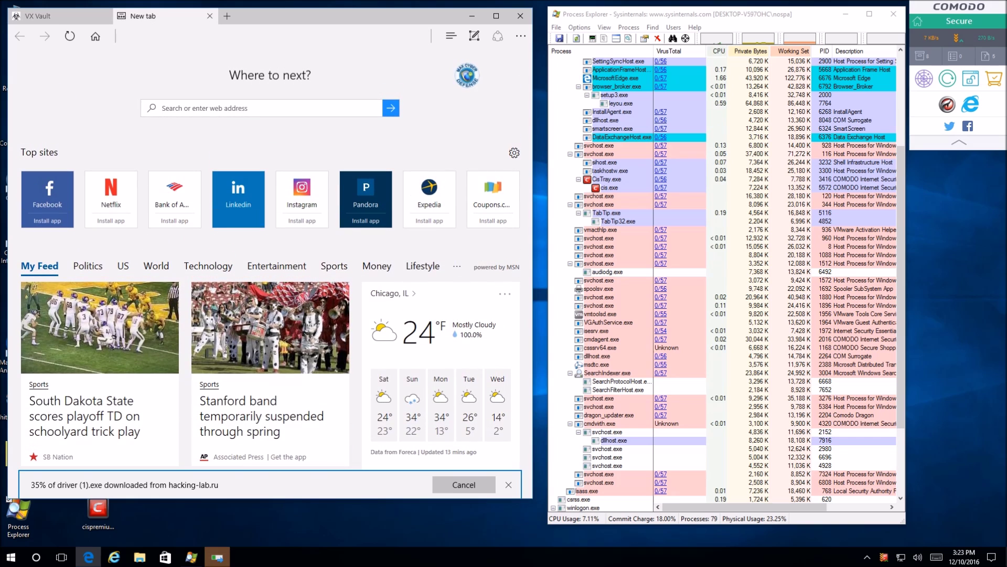
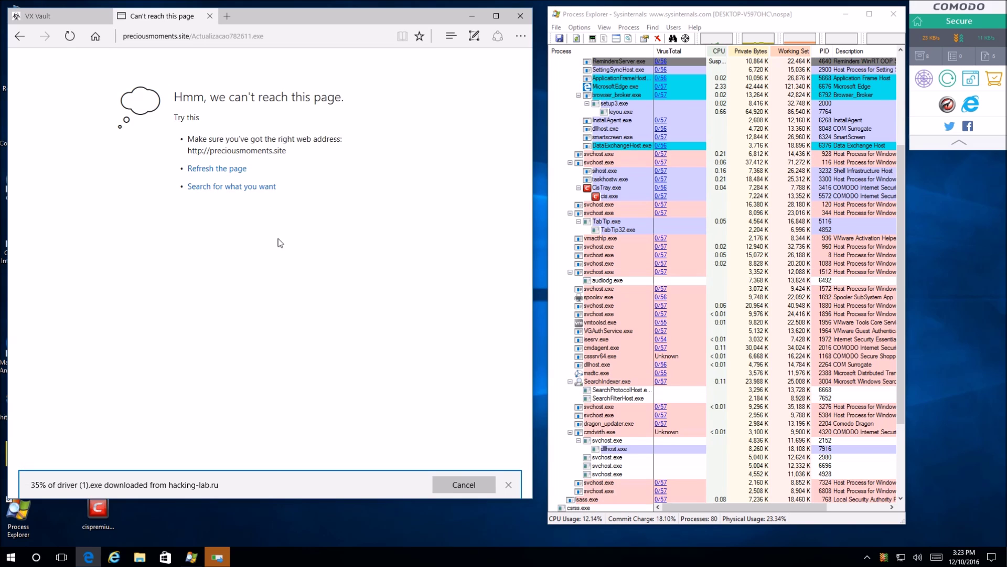
click(453, 485)
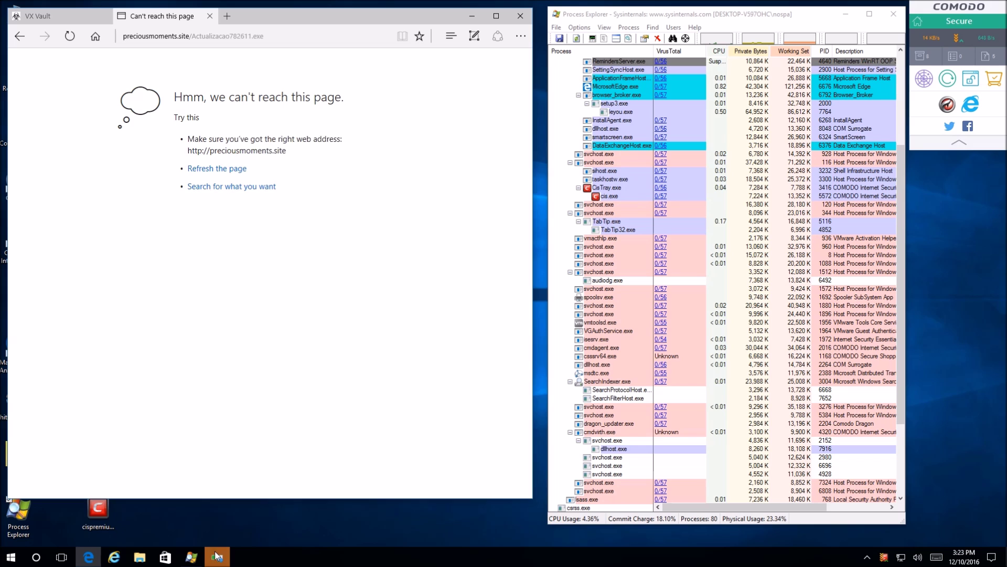
- Copy the vreida.club/1.exe address from VX Vault, load it in the other tab, and save 1.exe
click(32, 16)
drag(114, 218, 80, 219)
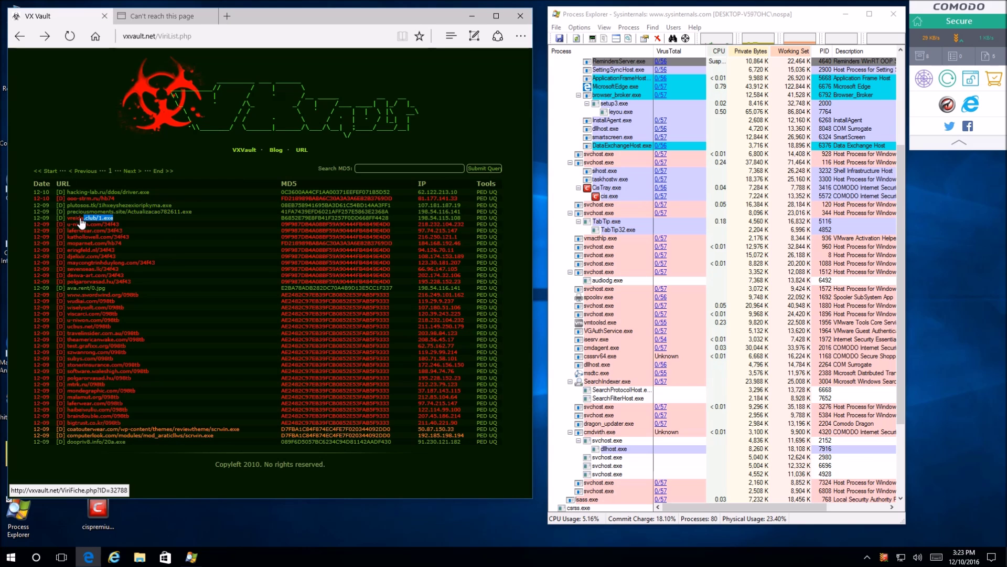
click(166, 17)
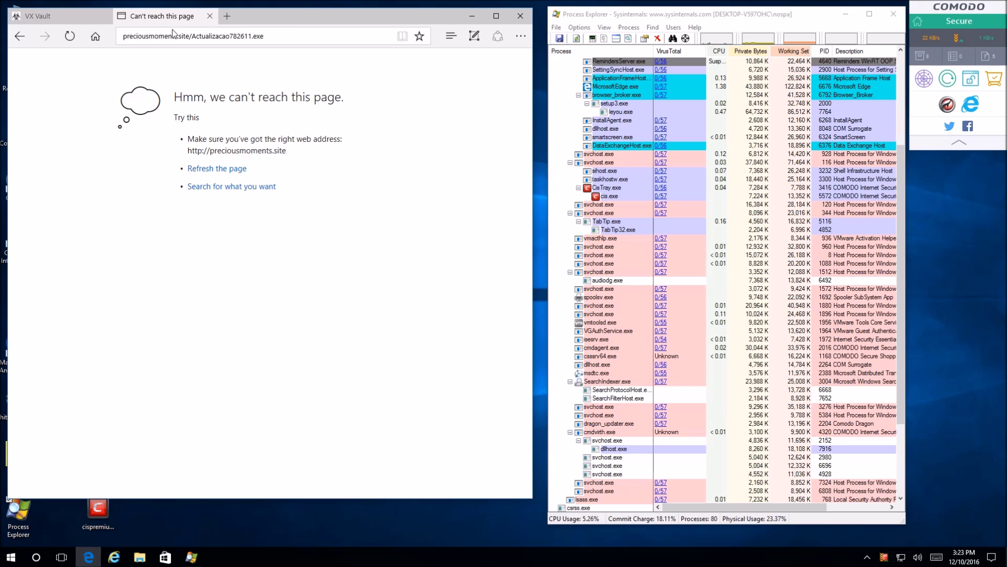
click(177, 36)
text(vreida.club/1.exe)
key(Return)
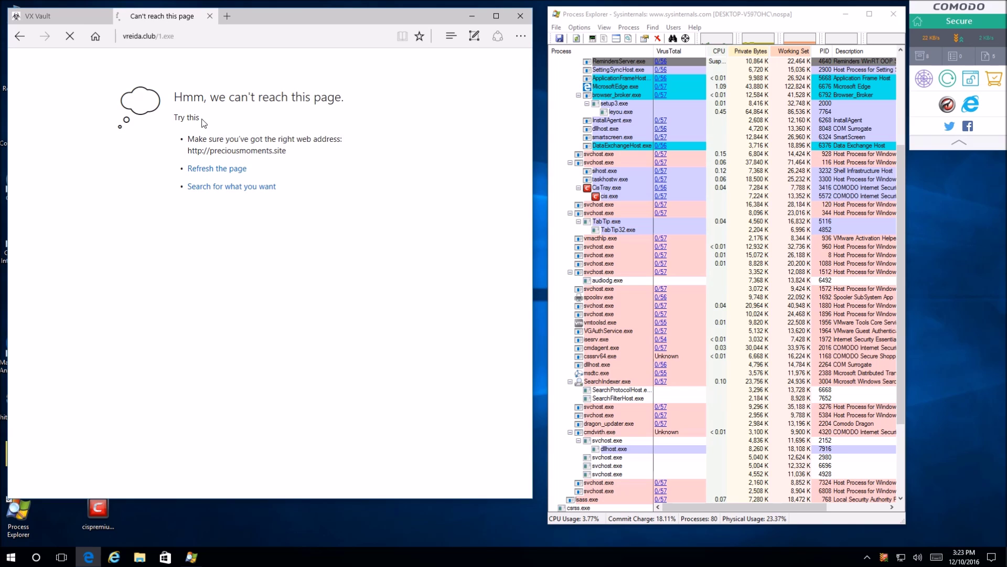
click(326, 483)
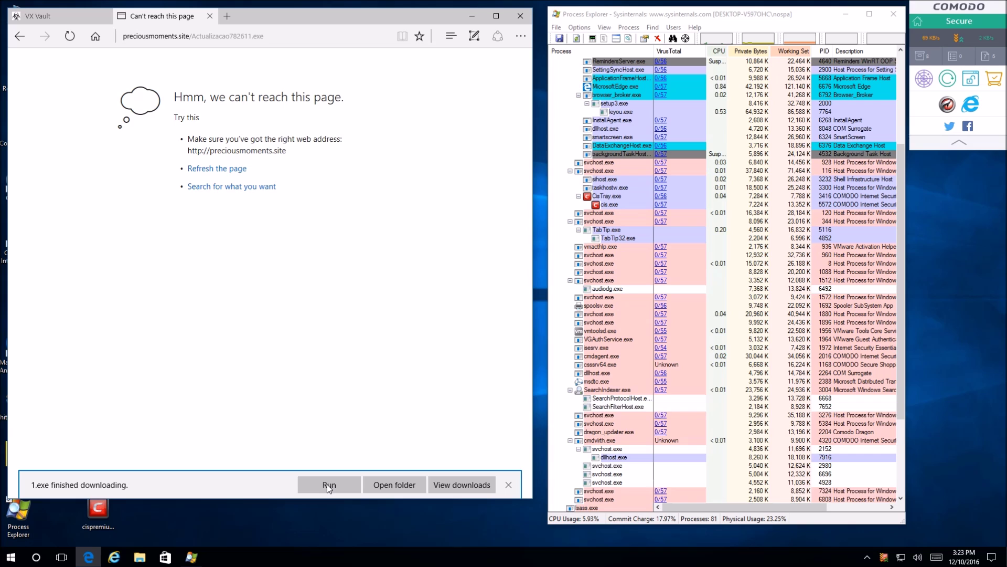
- Run the downloaded 1.exe despite the SmartScreen warning, and dismiss the HTSetup.exe execution error
click(326, 484)
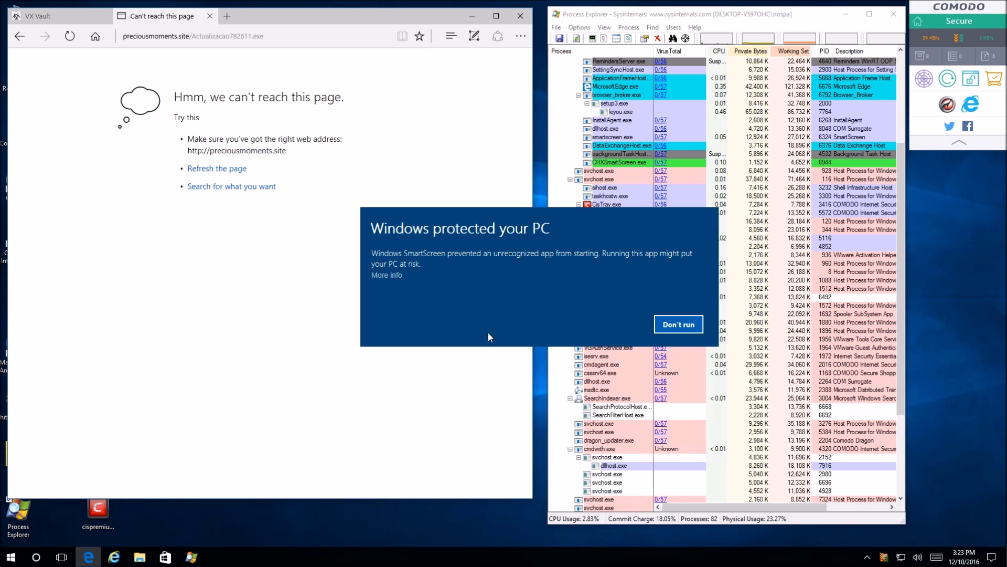
click(388, 274)
click(599, 328)
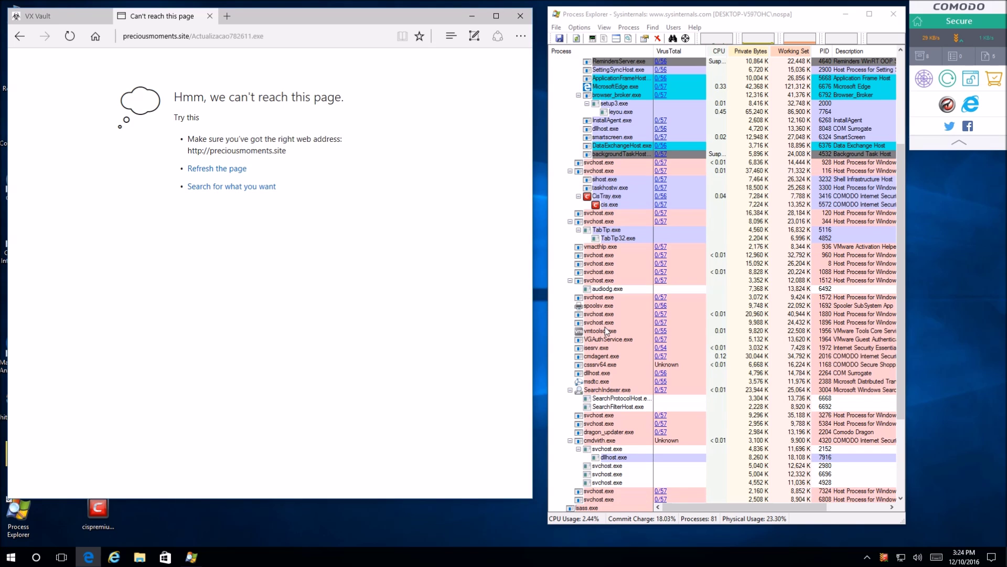
scroll(604, 328, down, 5)
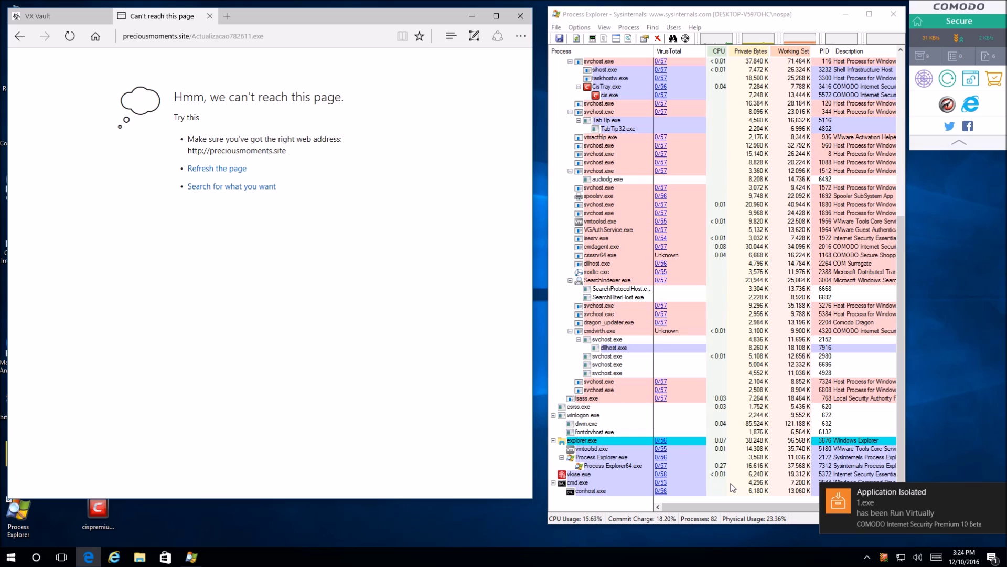
click(869, 524)
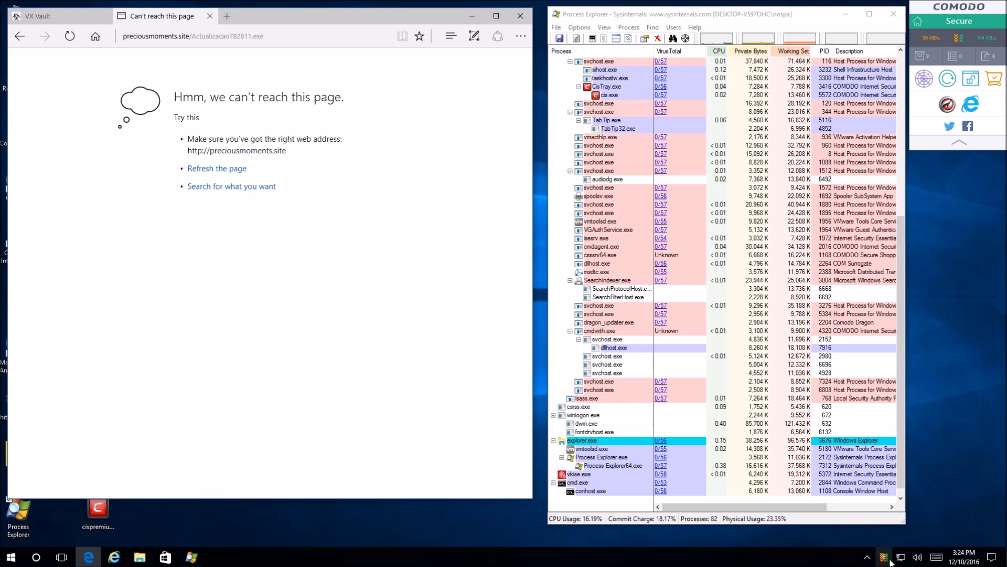
scroll(720, 427, down, 1)
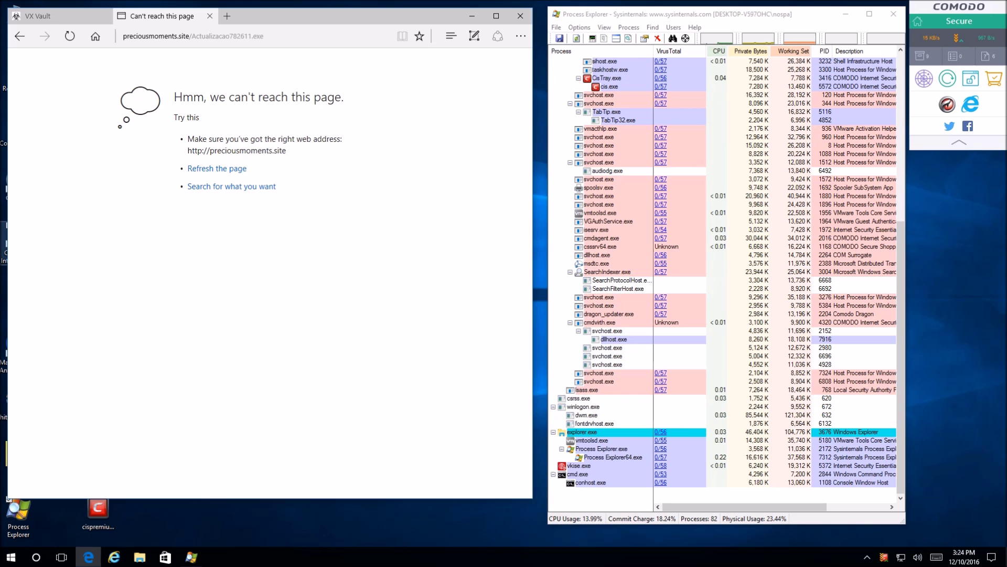
click(84, 17)
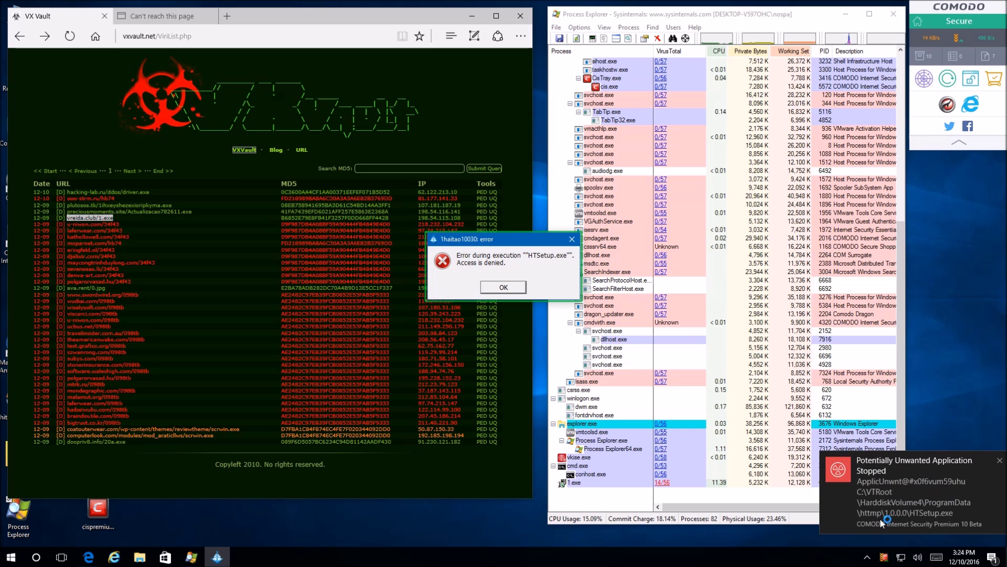
click(503, 288)
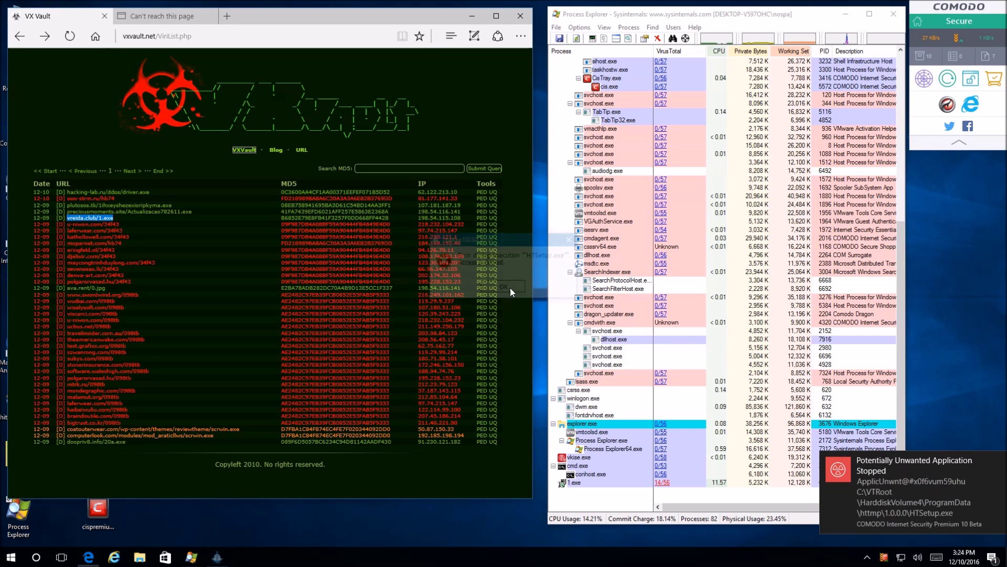
- Load the u-niwon.com/34f43 address from VX Vault in the other tab, and cancel the 34f43.txt download
drag(126, 224, 67, 225)
key(ctrl+c)
key(ctrl+Tab)
key(ctrl+v)
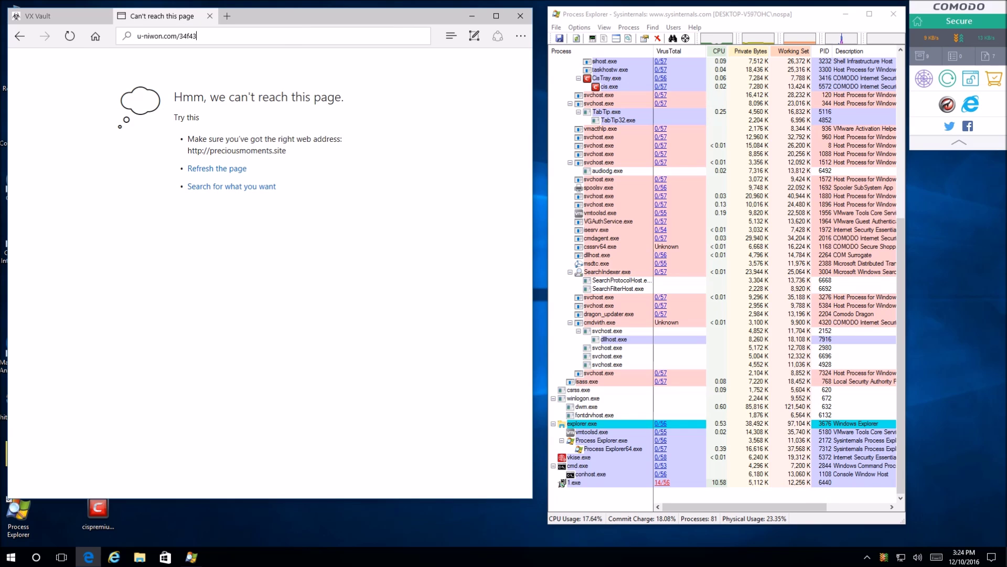
key(Return)
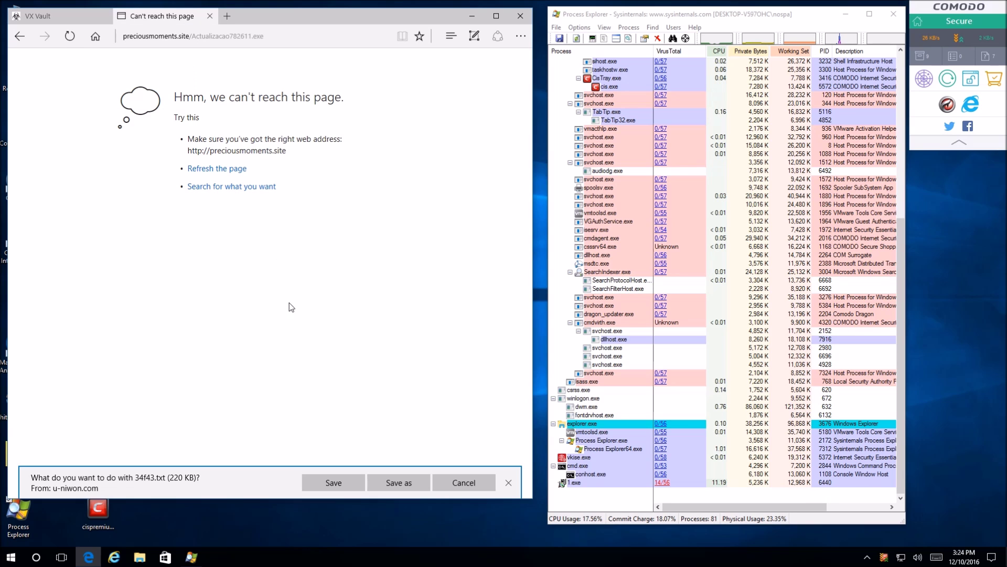
click(478, 487)
- Save 0.jpg from the ava.rent/0.jpg address listed on VX Vault, and try to view the downloaded image
click(47, 16)
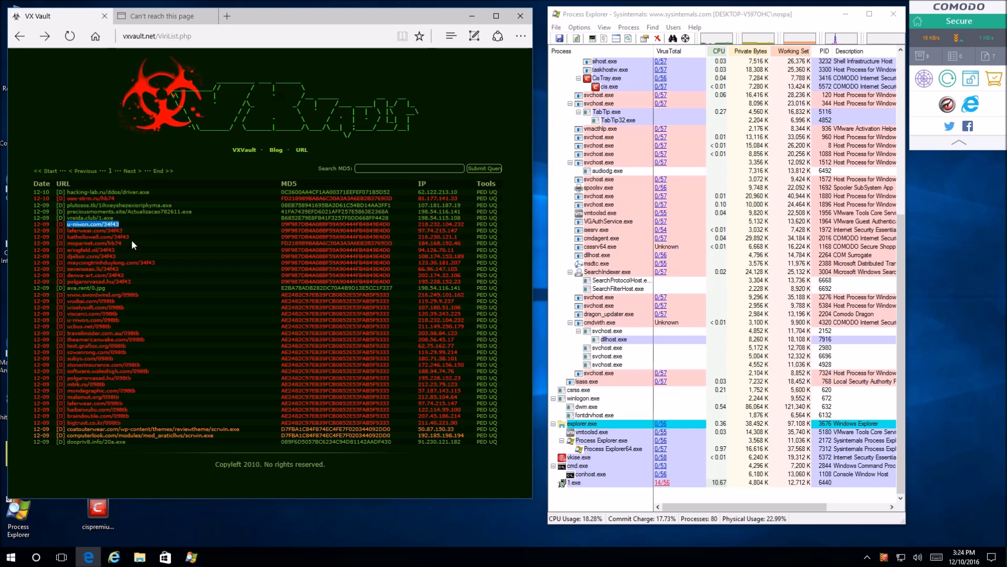
drag(111, 288, 65, 291)
key(ctrl+c)
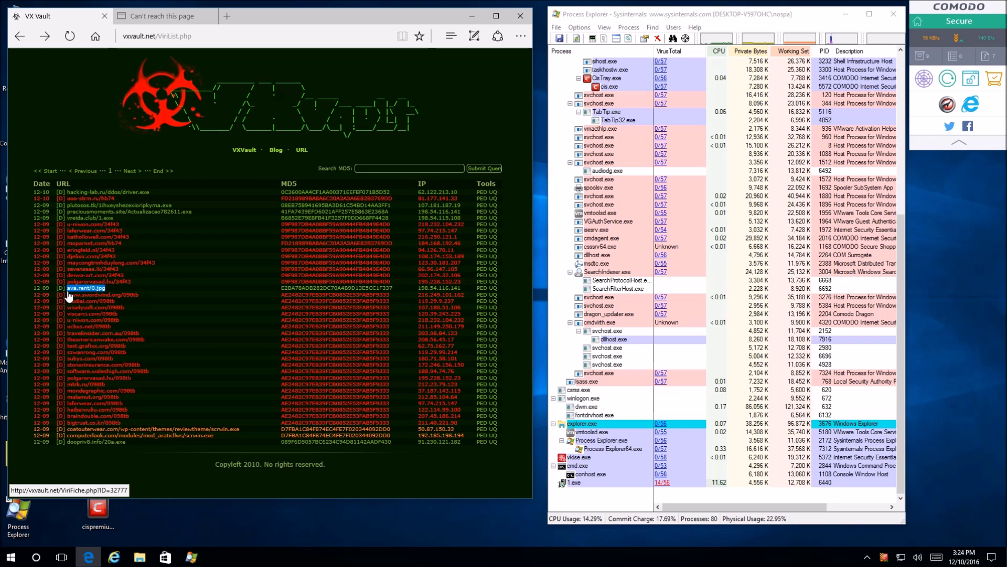
click(169, 18)
click(173, 37)
key(ctrl+v)
key(Return)
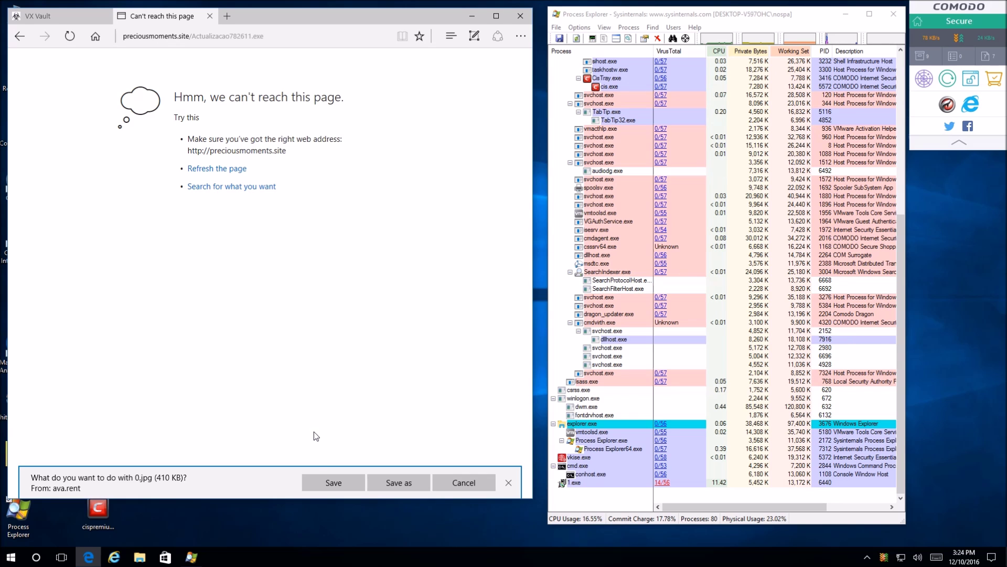
click(333, 483)
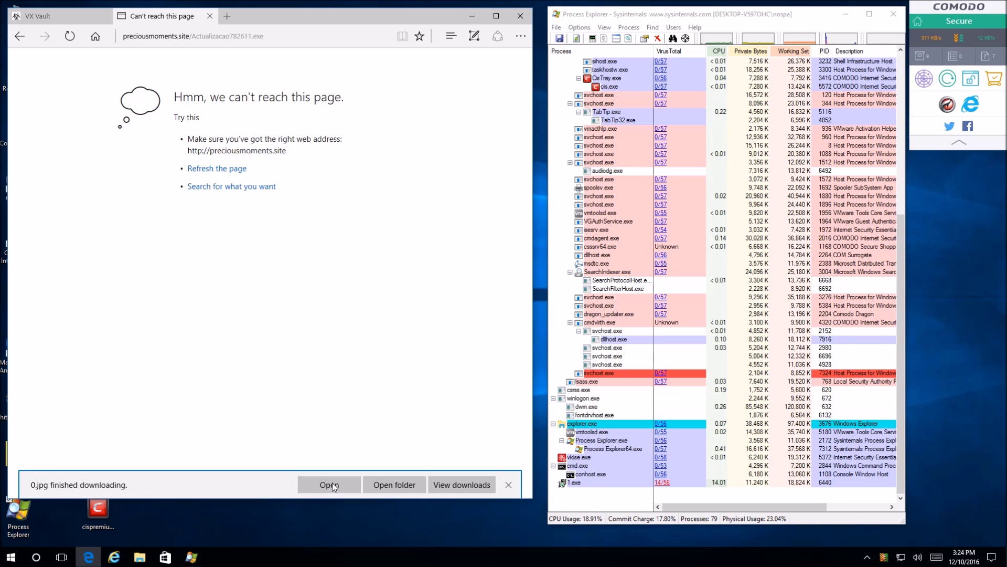
click(332, 483)
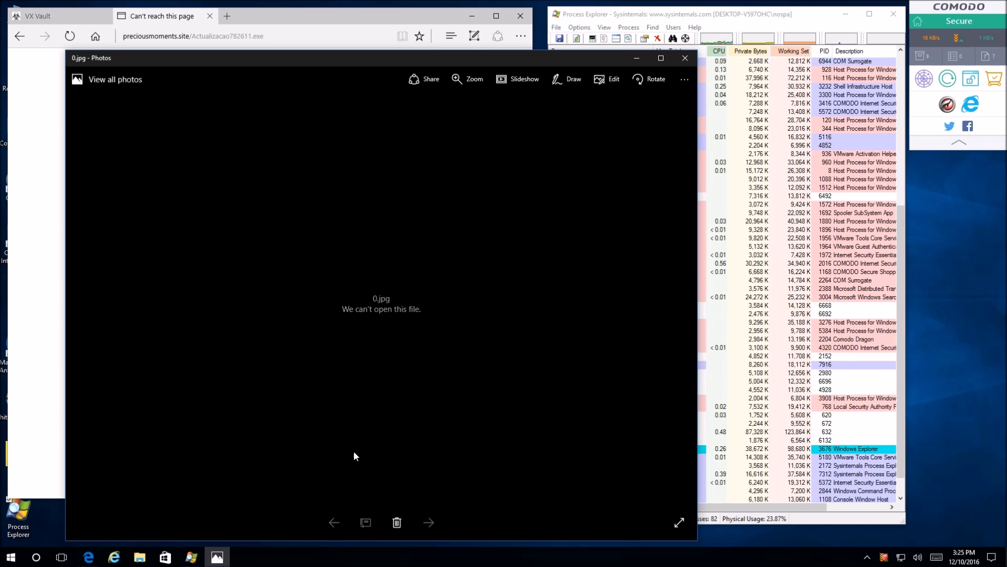
click(685, 58)
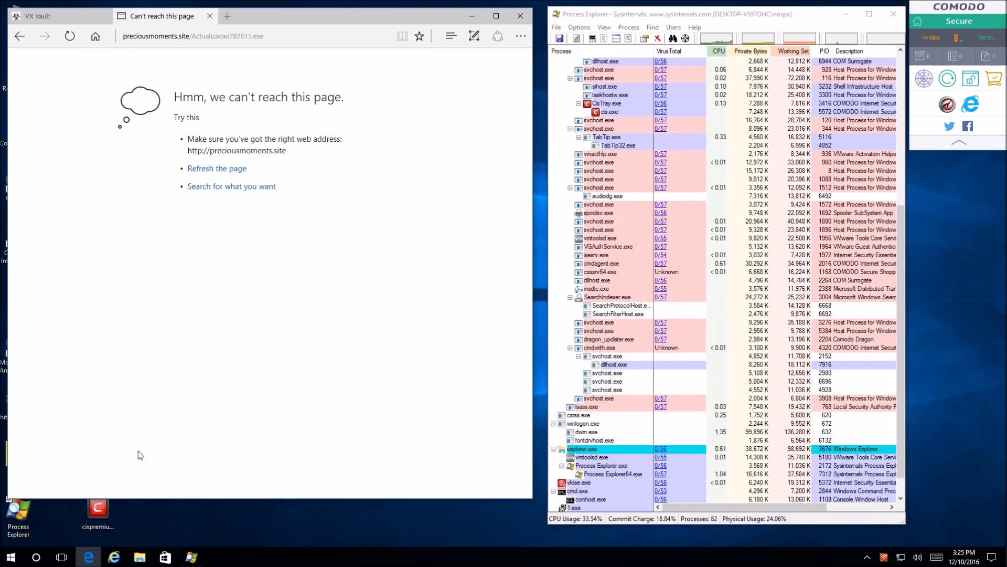
- Examine the files in the Downloads folder, and close the folder window
drag(323, 21, 418, 23)
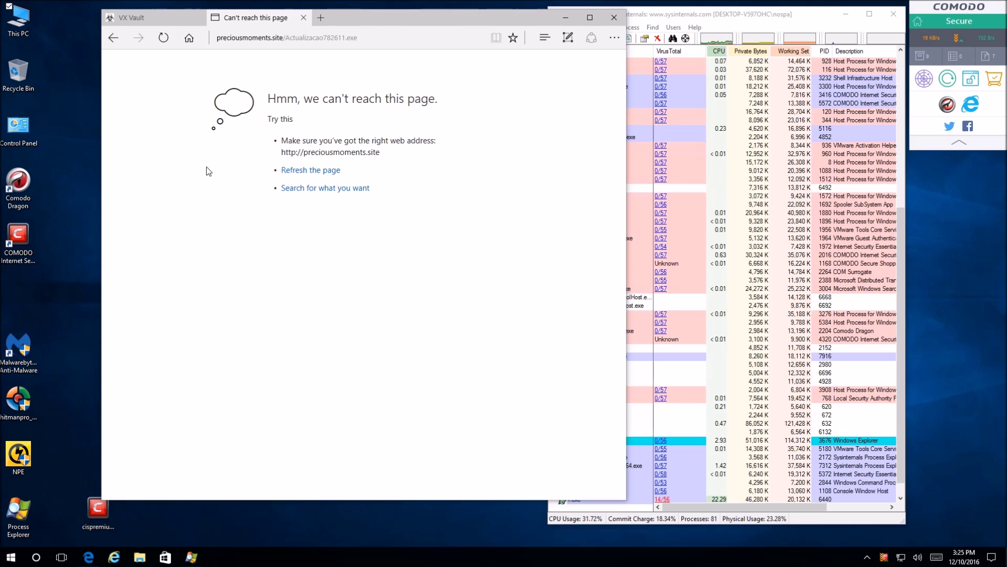
key(super+e)
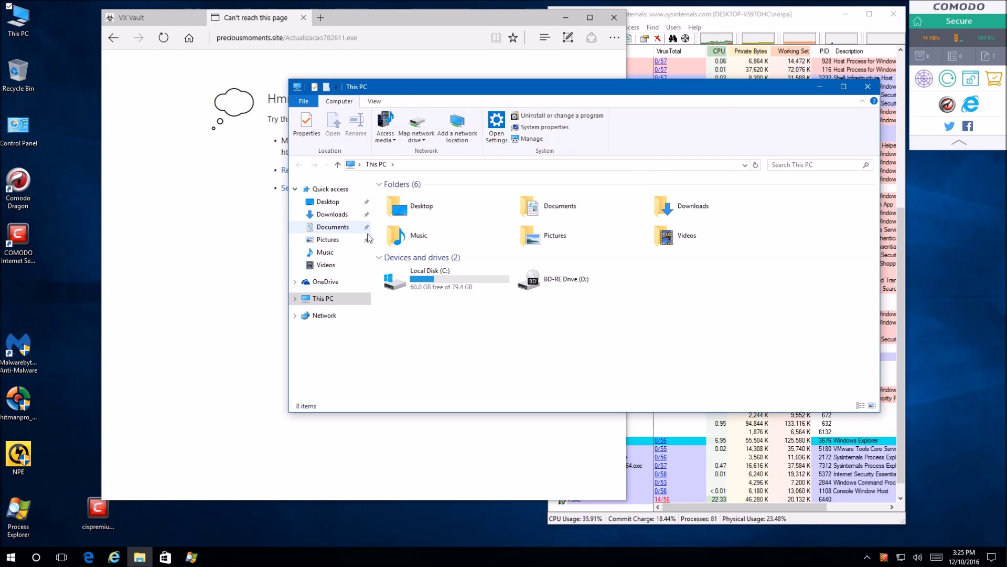
click(336, 217)
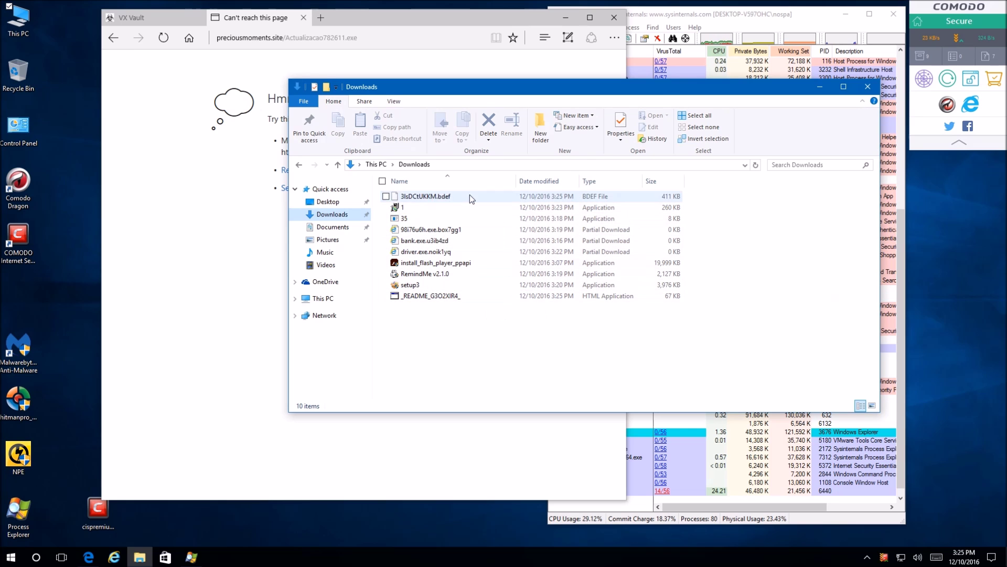
click(867, 87)
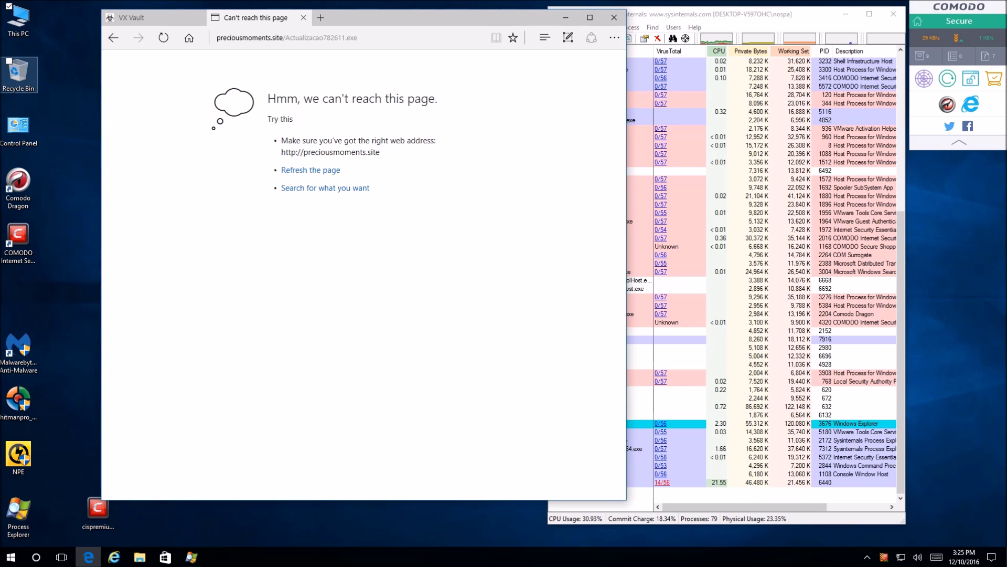
- Move the browser back beside Process Explorer and open VX Vault's plain URL list
click(147, 17)
drag(373, 11, 283, 12)
drag(136, 438, 72, 440)
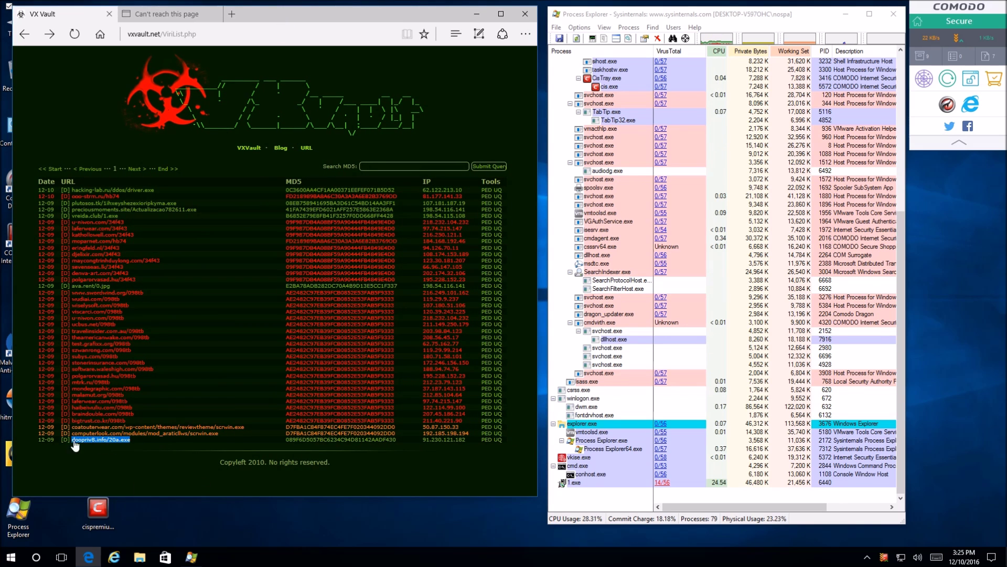
click(306, 148)
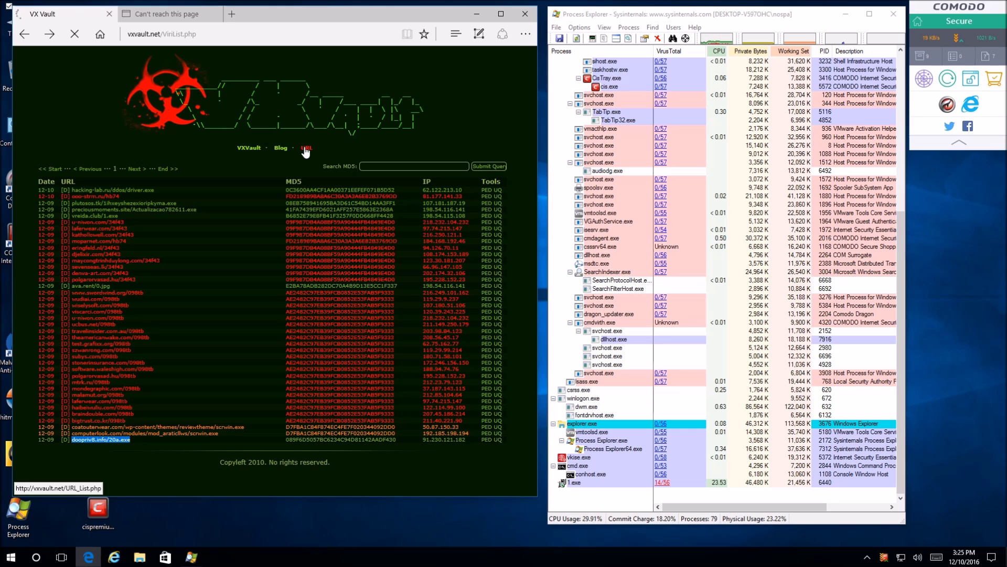
- Copy the netmen.ch/addons/conhost.exe address from the URL list and try to load it in the other tab
scroll(133, 191, down, 3)
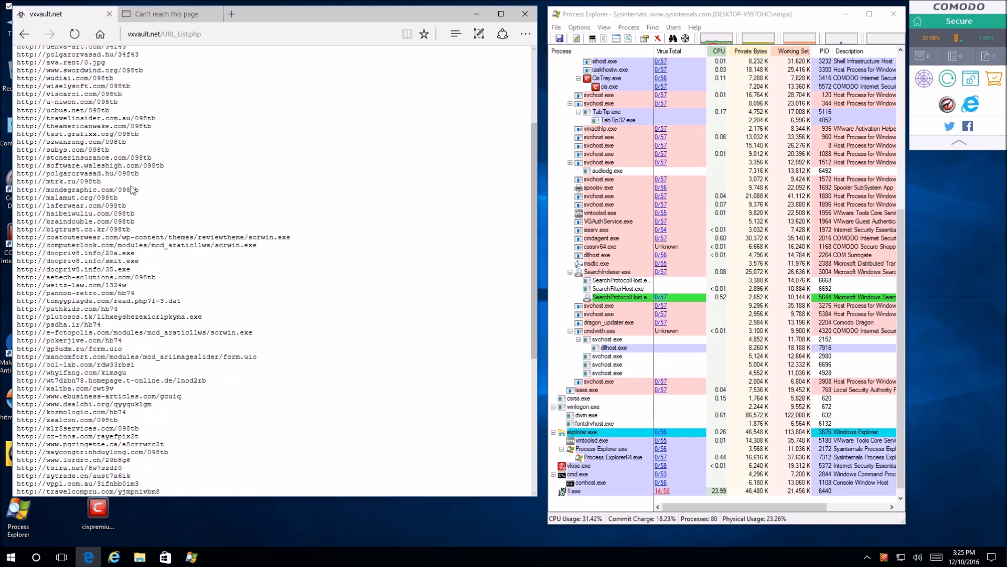
scroll(134, 199, down, 5)
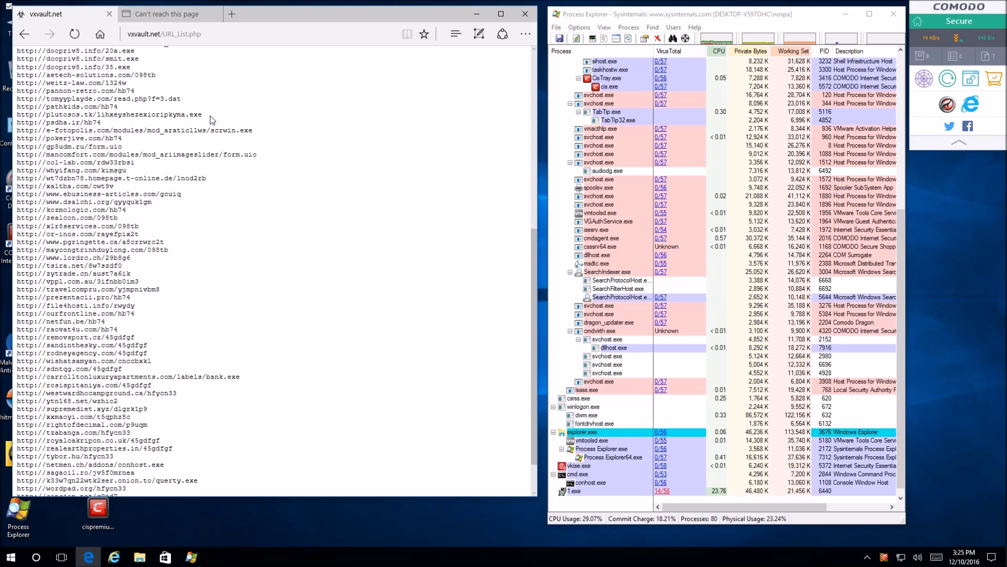
drag(202, 115, 98, 115)
click(141, 122)
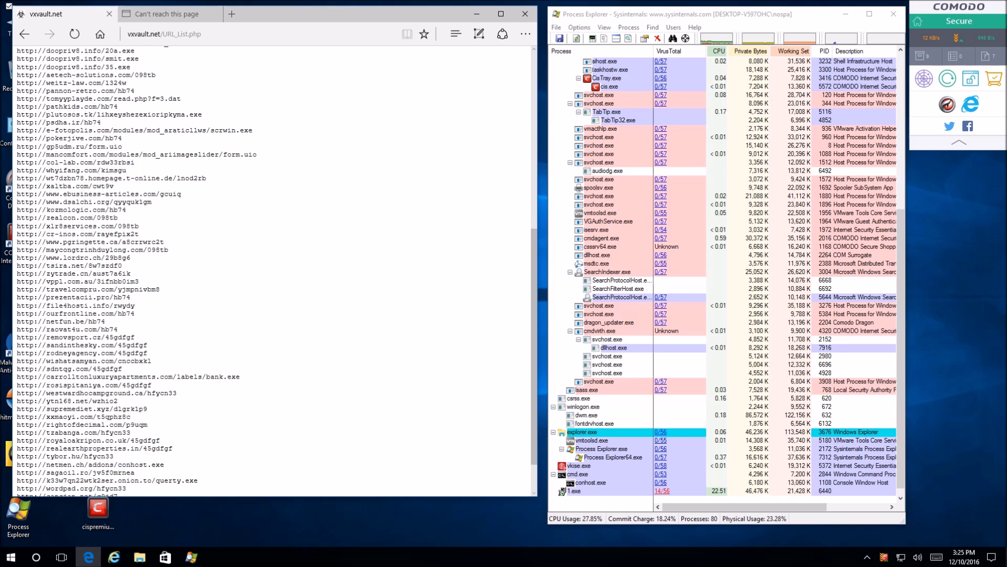
scroll(132, 190, down, 2)
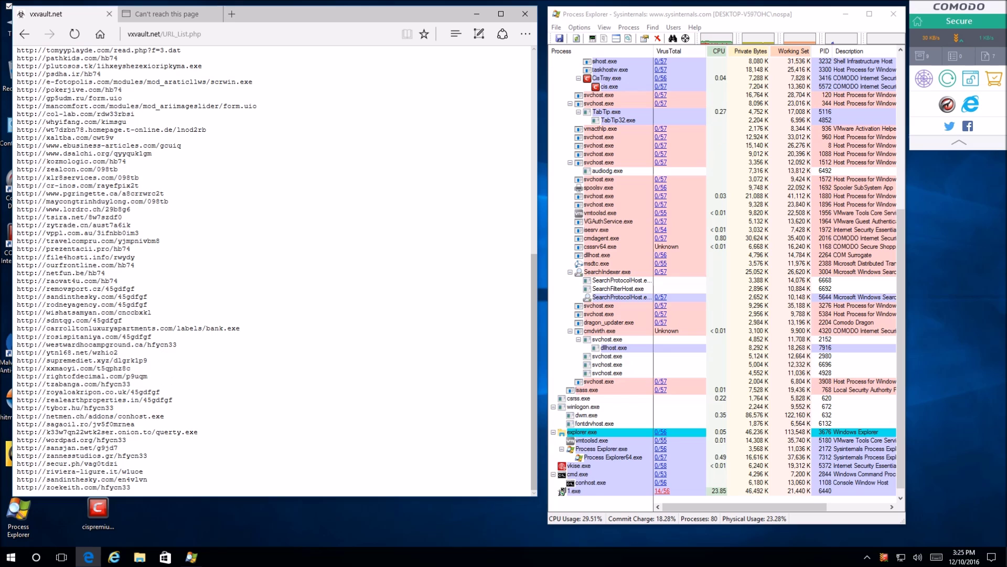
drag(147, 416, 47, 416)
key(ctrl+c)
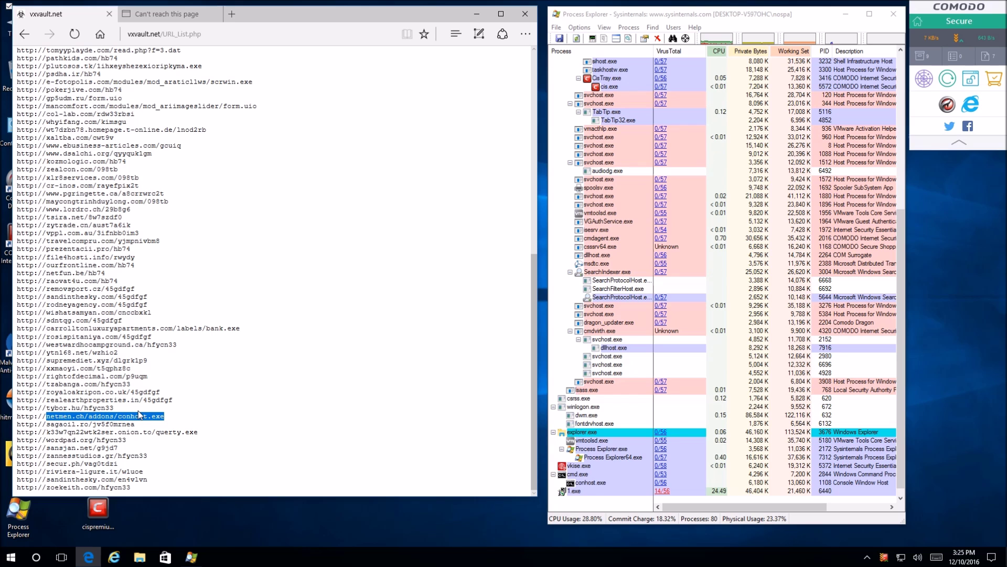
click(173, 14)
click(181, 34)
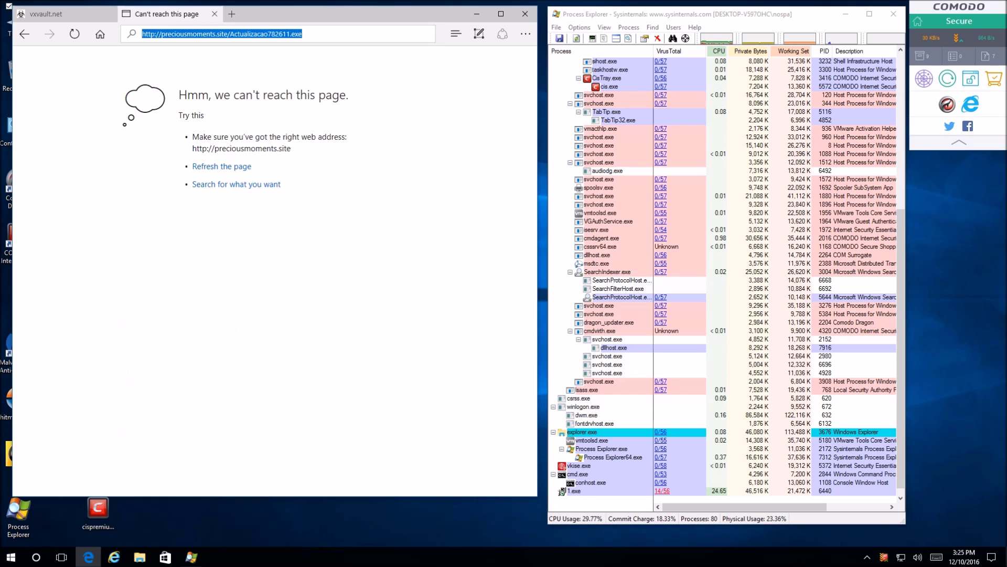
key(ctrl+v)
key(Return)
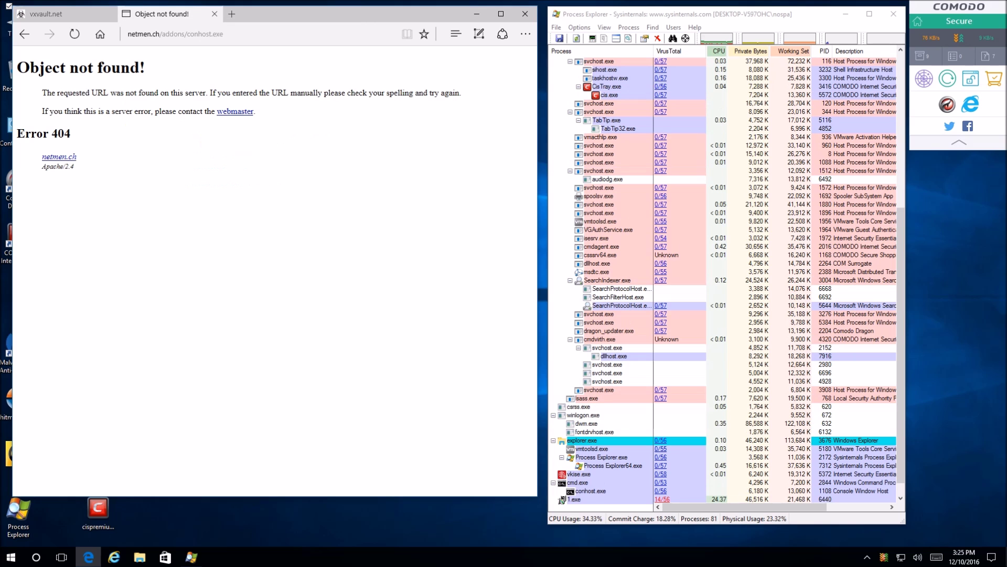
- Copy the k33w7qn22wtk2ser.onion.to/querty.exe address from the URL list and try to load it in the other tab
click(73, 16)
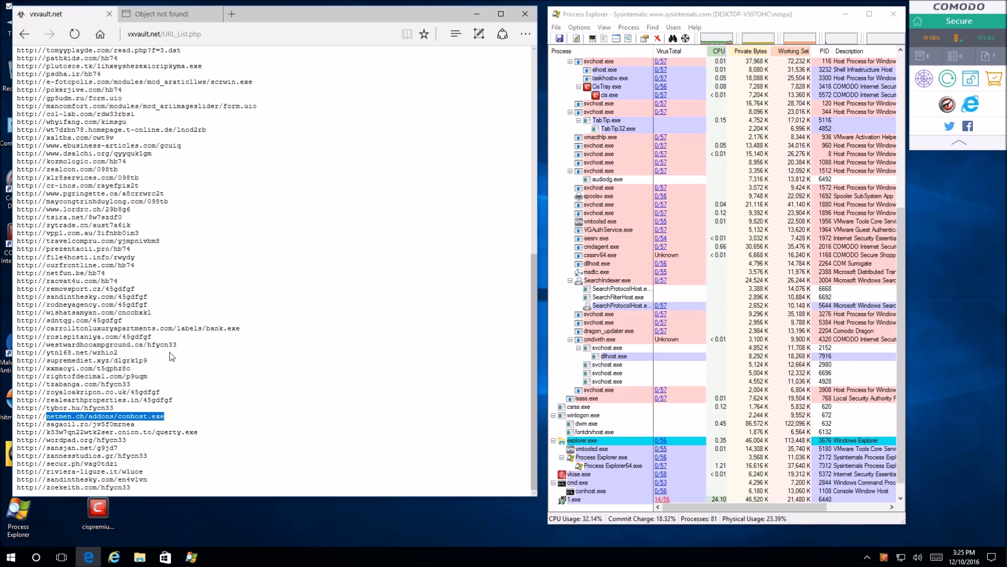
click(200, 430)
drag(198, 432, 46, 431)
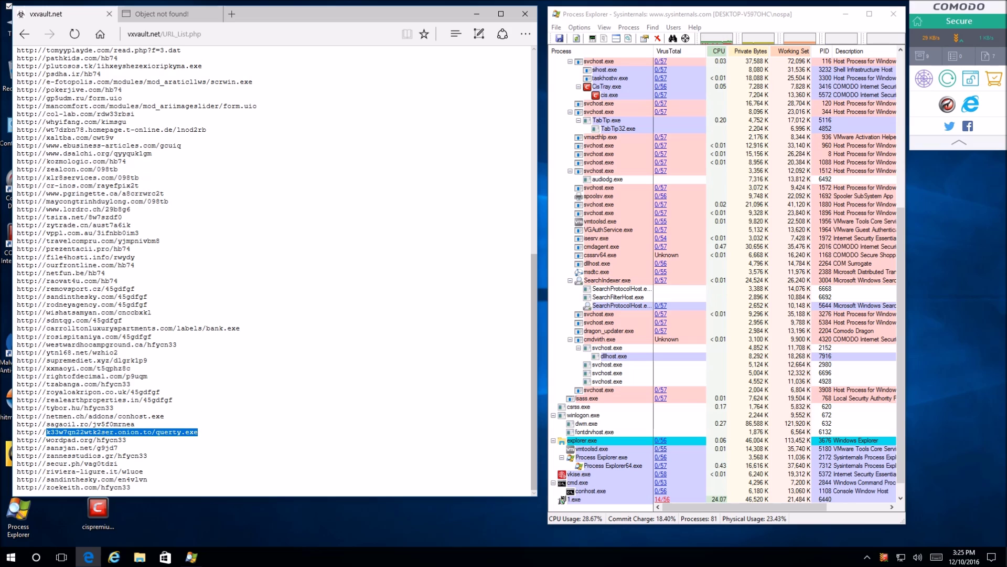
click(168, 14)
key(Return)
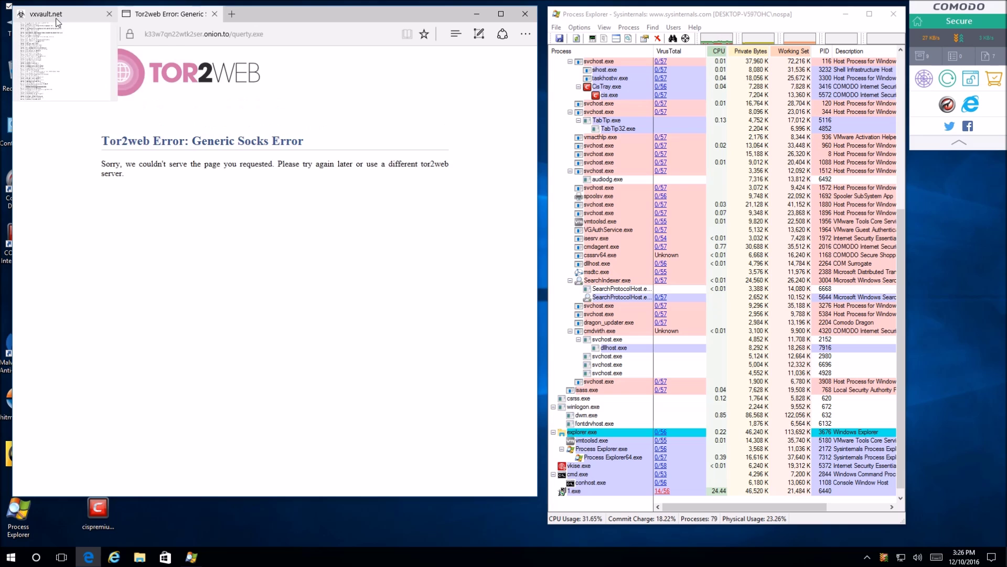
- Copy the e-fotopolis.com scrwin.exe address from VX Vault's URL list and try to load it in the other tab
click(57, 20)
click(189, 14)
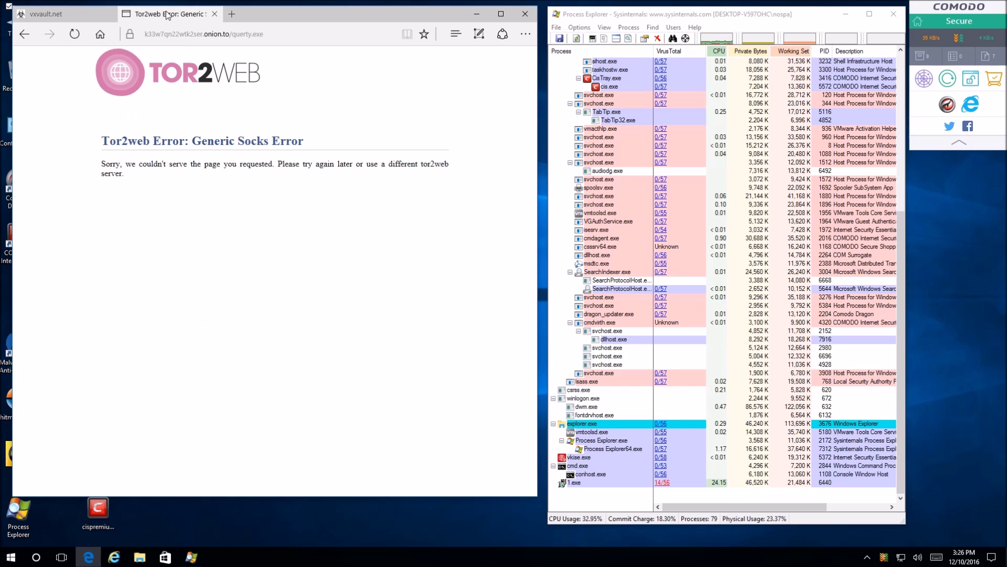
click(85, 20)
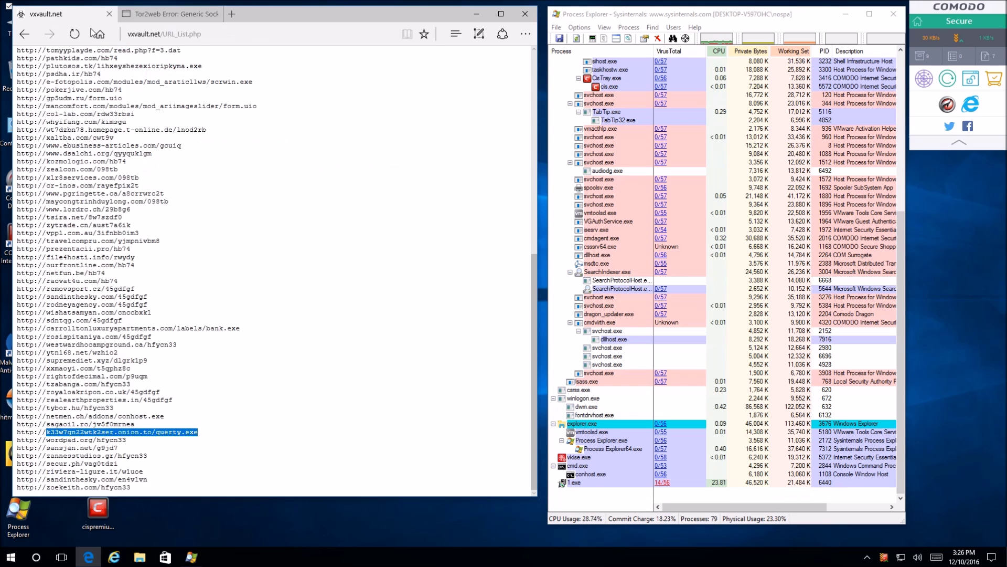
scroll(201, 412, up, 5)
scroll(202, 409, down, 5)
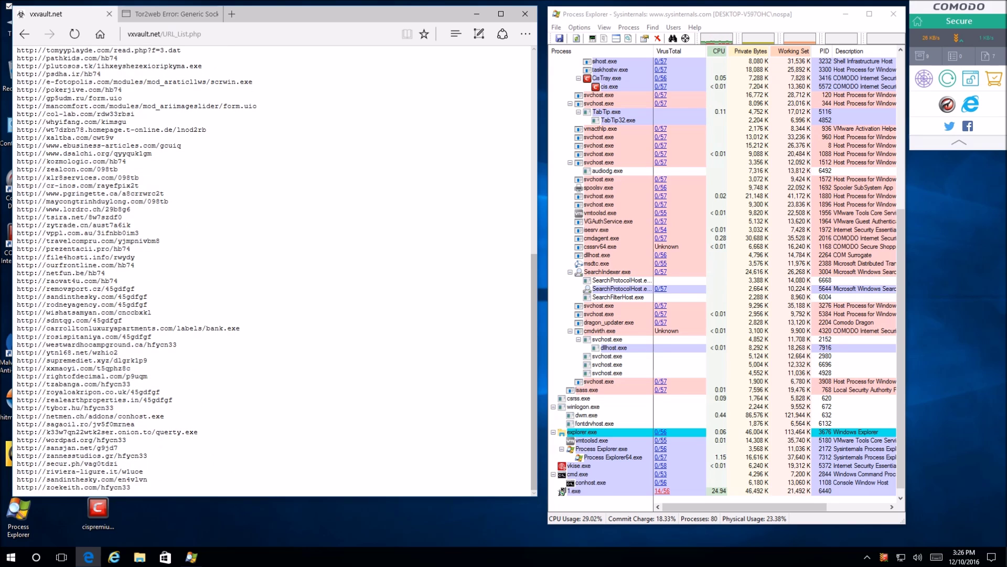
scroll(202, 409, up, 5)
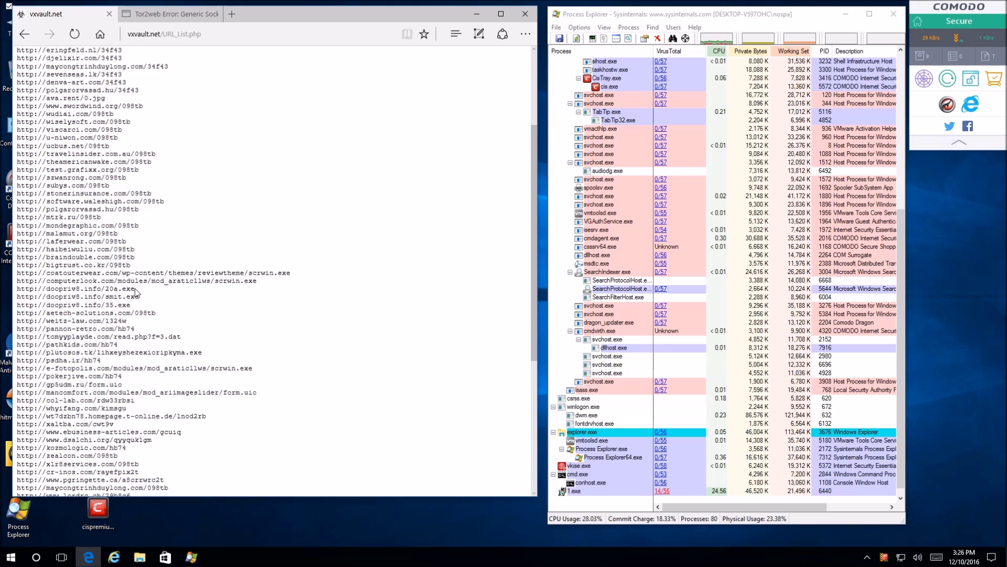
scroll(152, 271, down, 5)
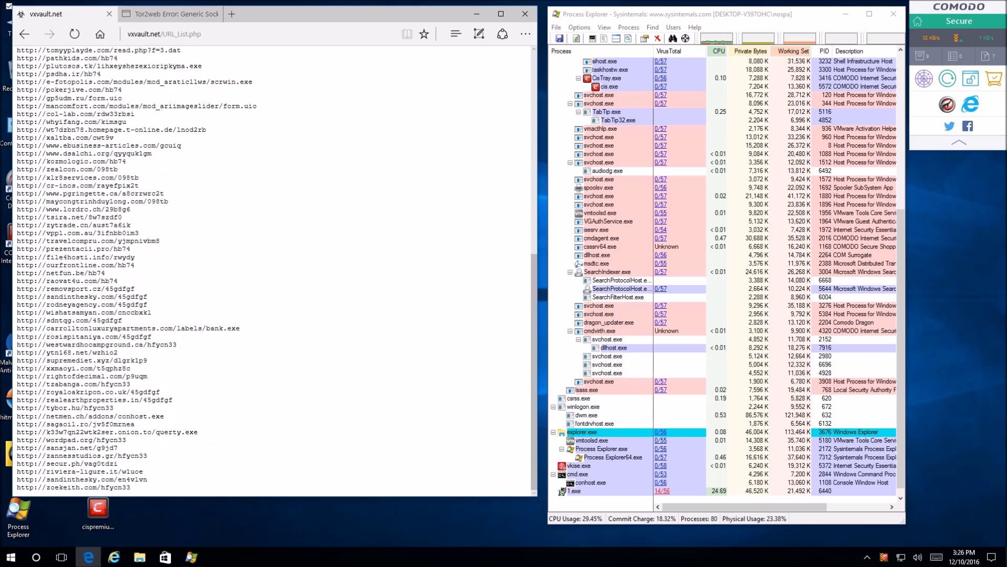
drag(256, 85, 49, 86)
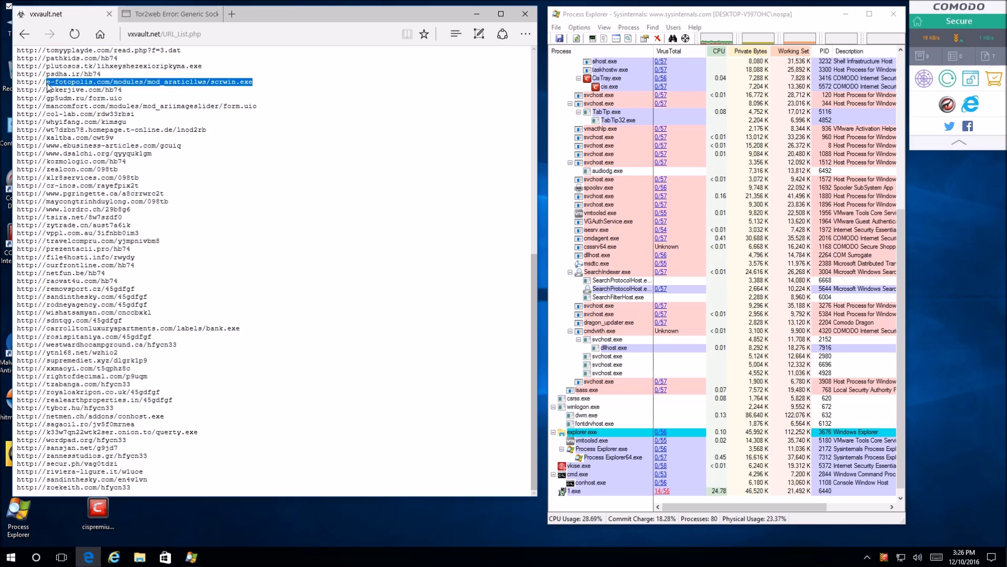
click(157, 14)
click(210, 34)
text(e-fotopolis.com/modules/mod_araticllws/scrwin.exe)
key(Return)
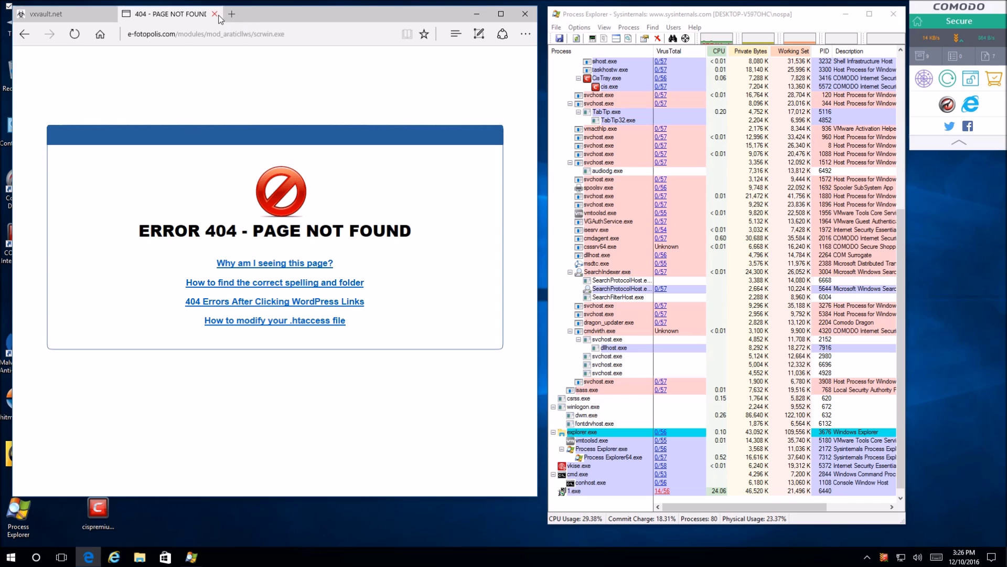
- Close the e-fotopolis.com tab and open Malware Domain List from the favorites
click(219, 16)
click(456, 33)
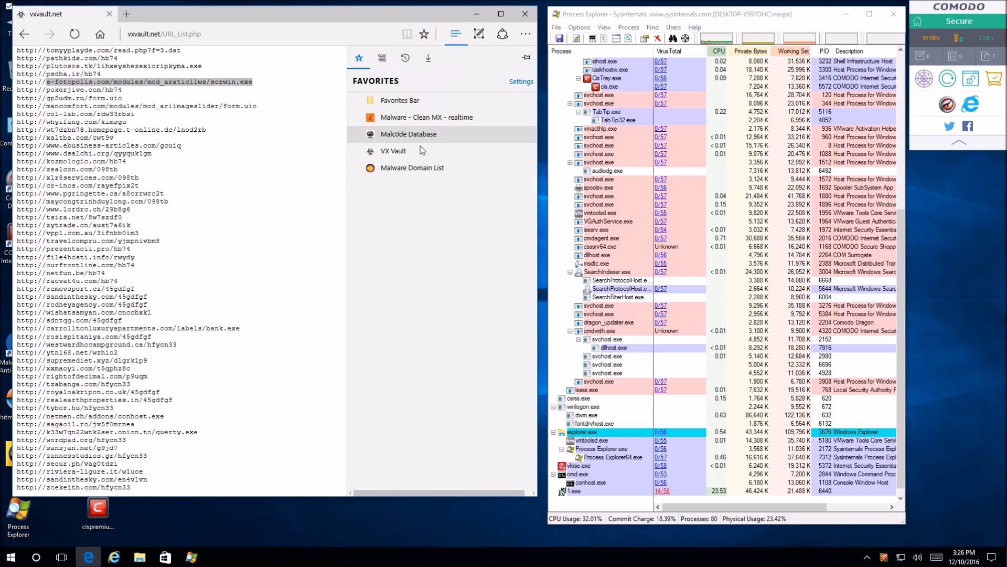
click(402, 165)
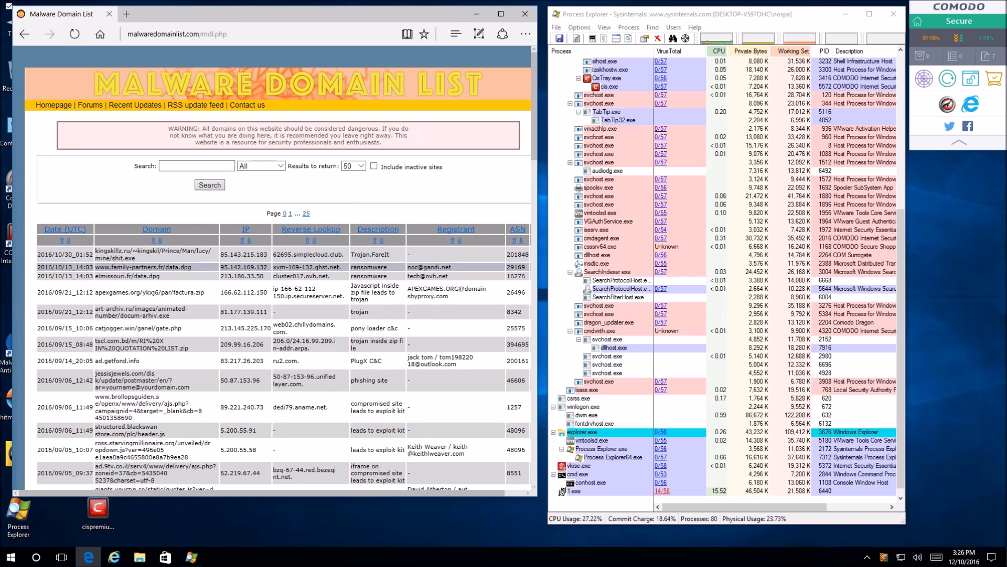
- Copy the kingskillz.ru executable address from the domain list and try to load it in a new tab
triple_click(105, 256)
key(ctrl+c)
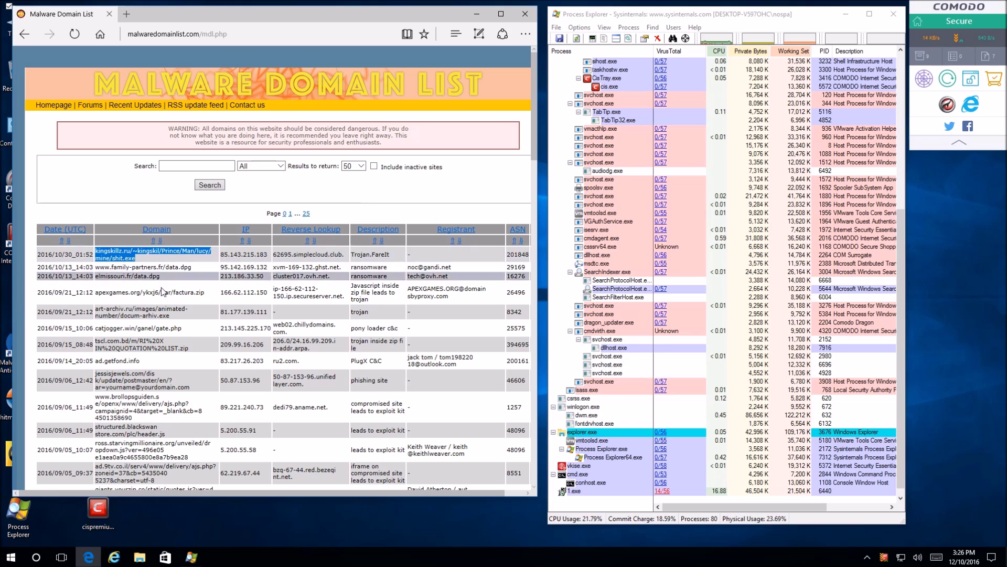
click(127, 14)
key(ctrl+v)
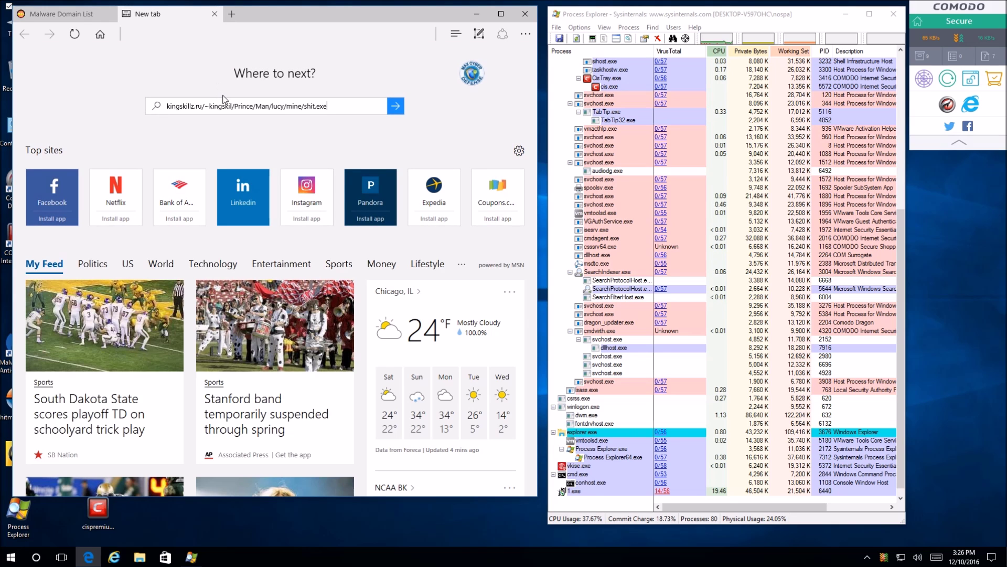
key(Return)
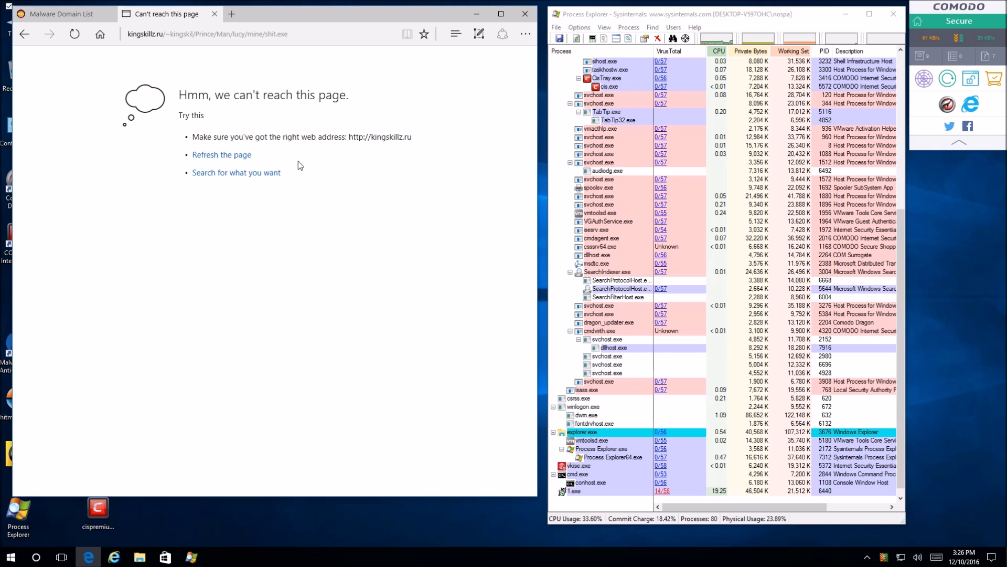
- Copy the art-archiv.ru/images/animated-number/docum-arhiv.exe address from the domain list, try to load it in the other tab, and close that tab
click(61, 14)
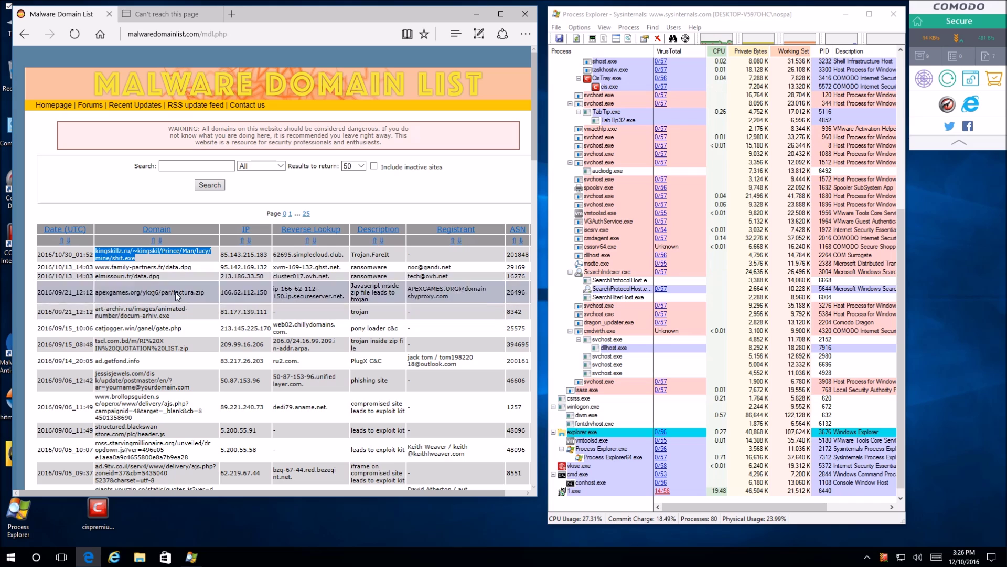
drag(170, 317, 95, 309)
click(191, 325)
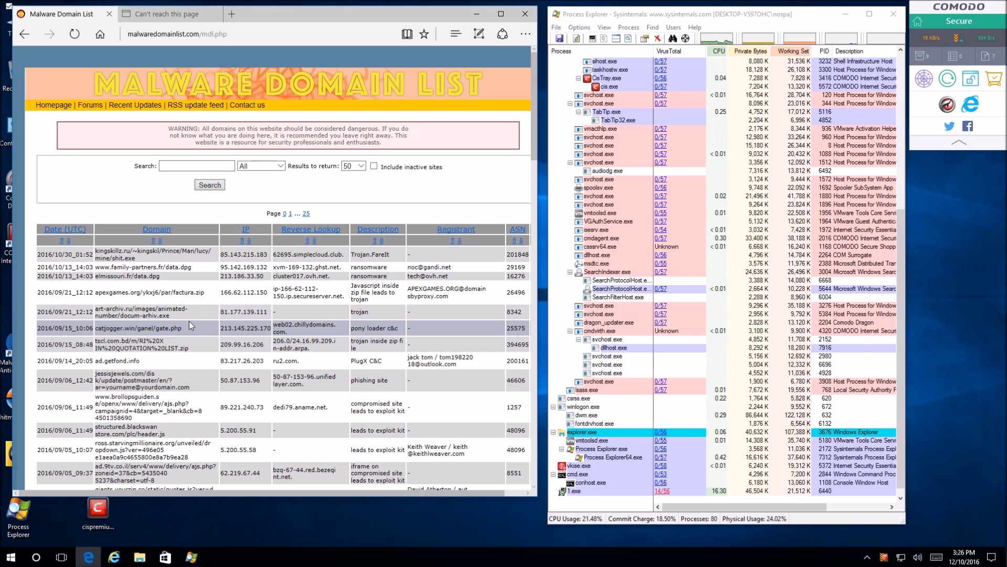
drag(192, 315, 98, 313)
key(ctrl+c)
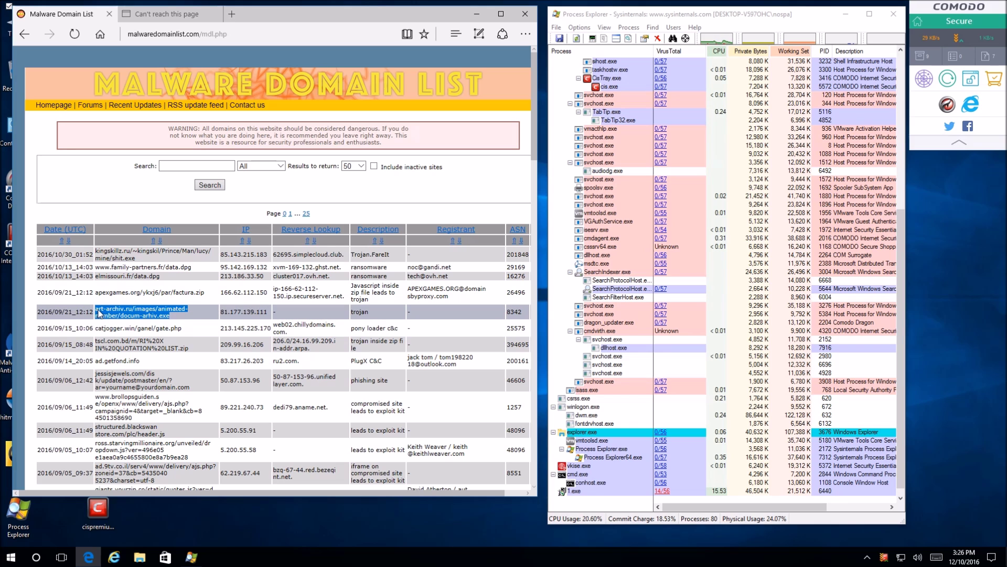
click(202, 11)
click(196, 32)
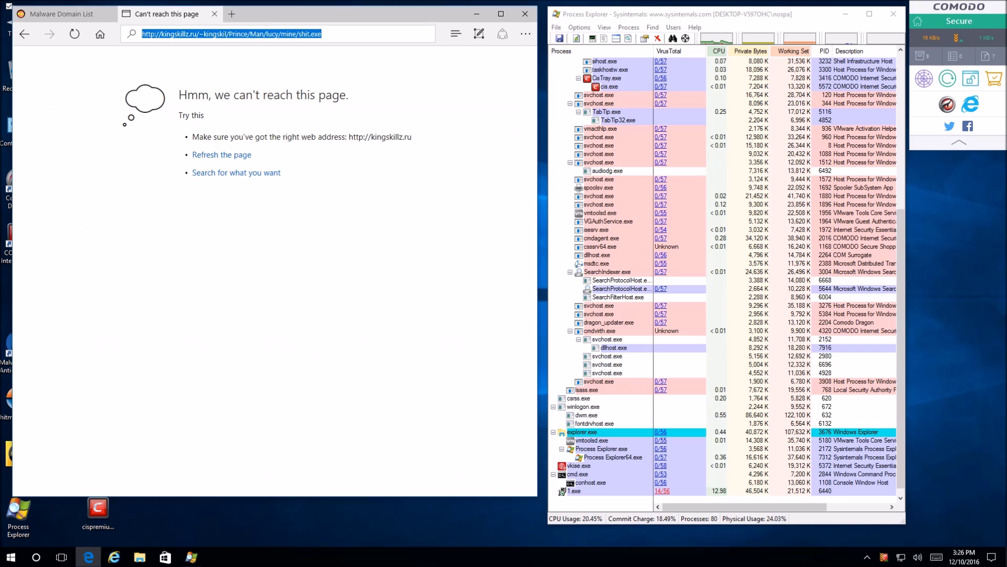
key(ctrl+v)
key(Return)
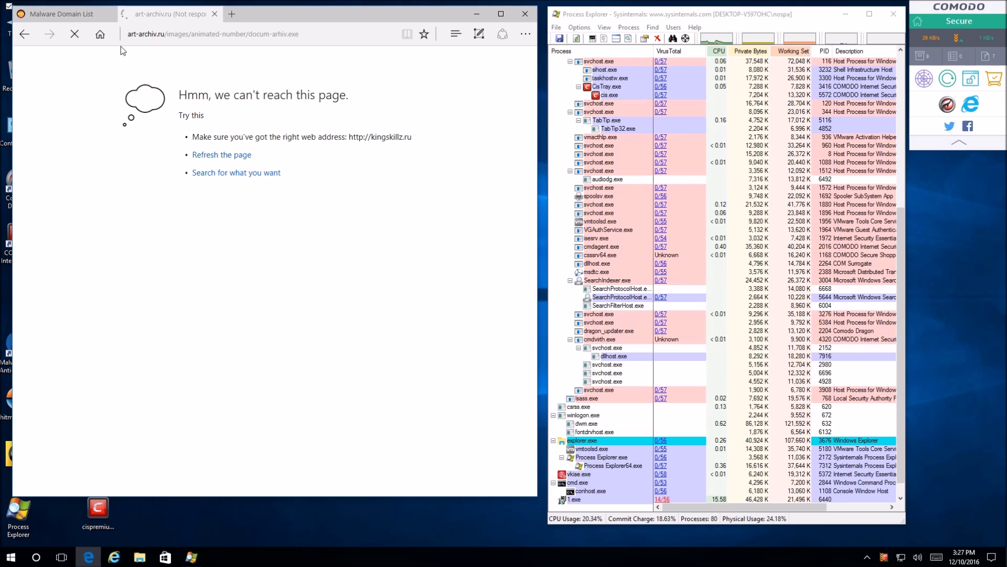
mouse_move(68, 20)
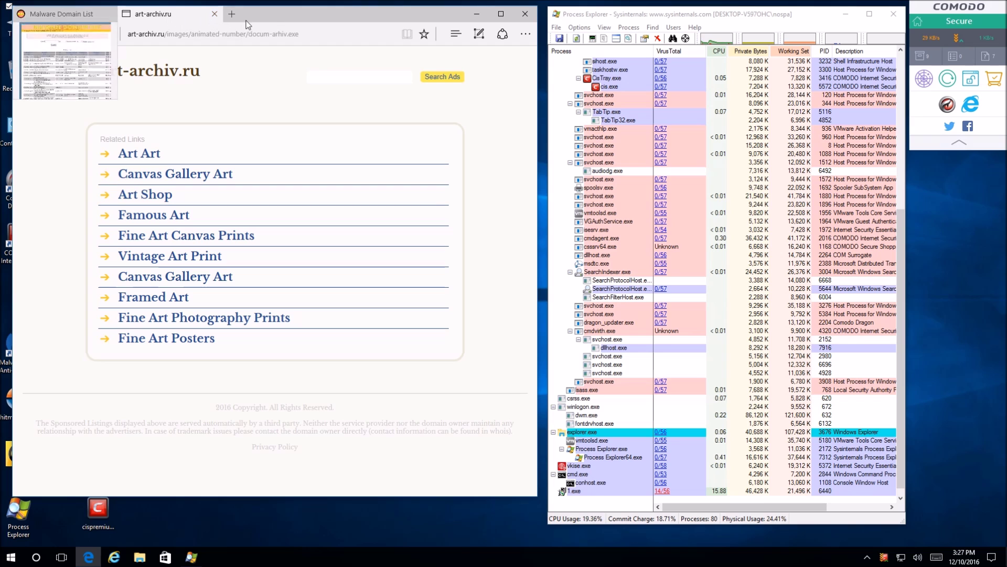
click(214, 14)
click(203, 310)
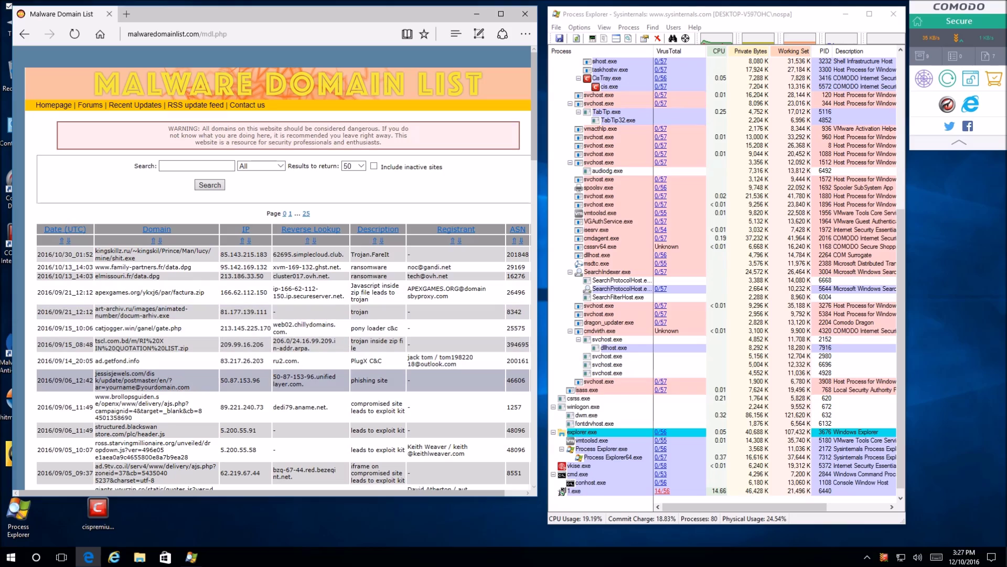
- Copy the avokka.com/Panel/dl.exe address from the domain list and try to load it in a new tab
scroll(173, 375, down, 3)
scroll(156, 403, down, 9)
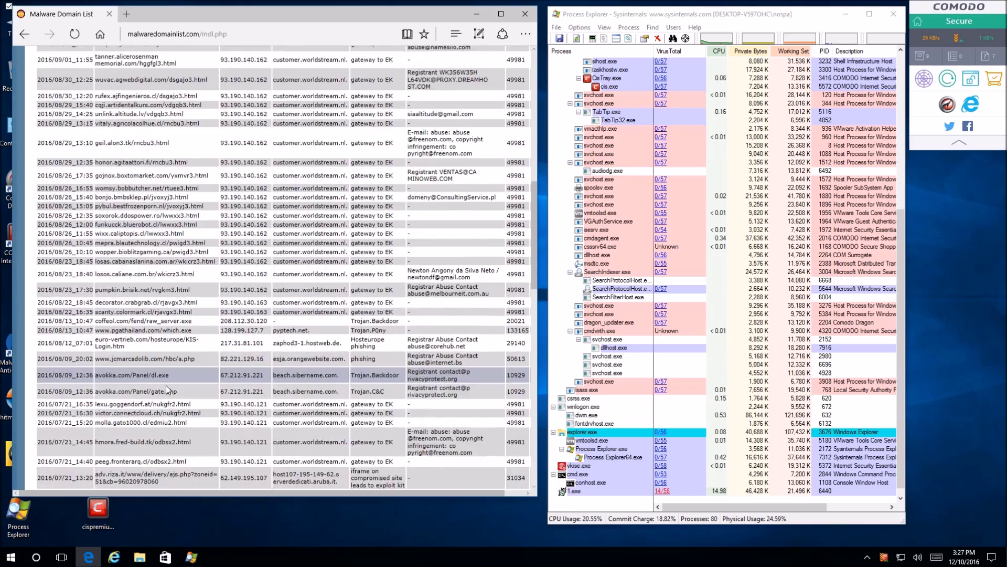
scroll(167, 390, down, 2)
triple_click(108, 310)
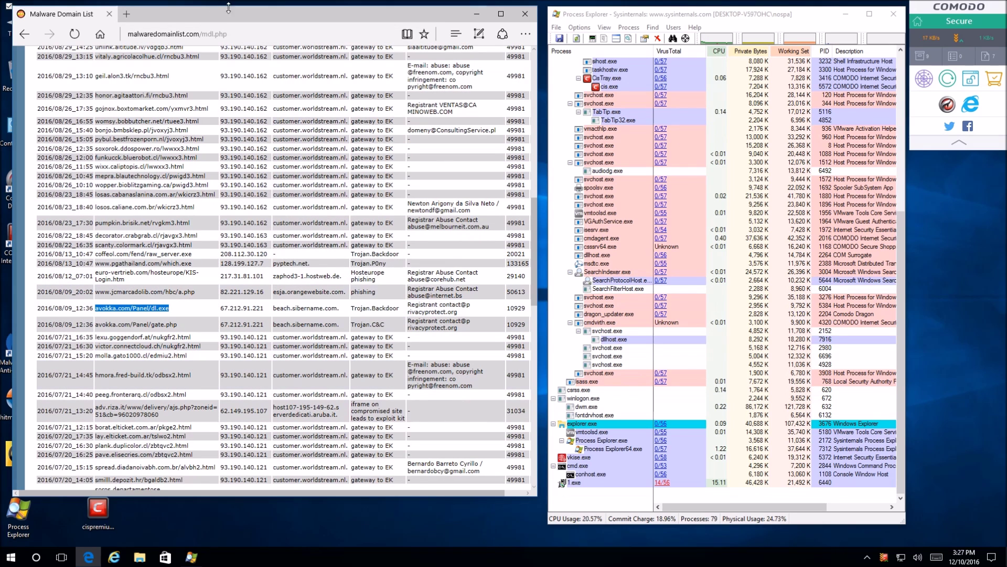
click(127, 14)
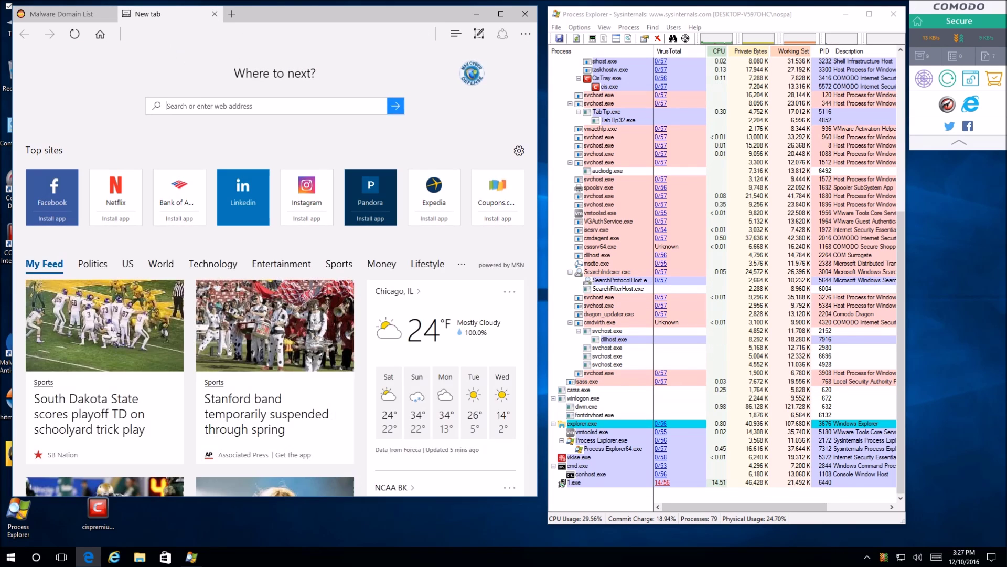
key(Return)
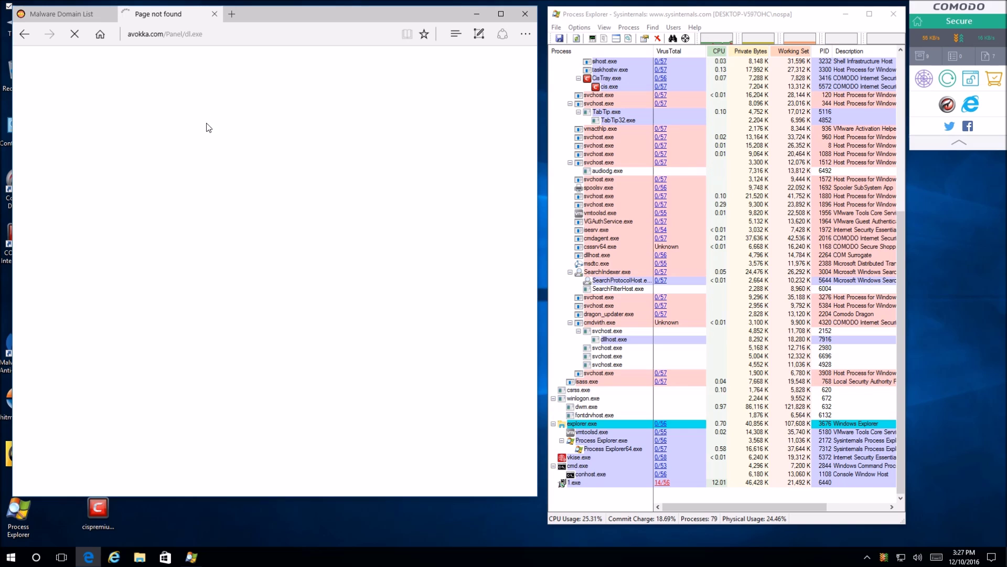
- Open Malc0de Database from the favorites and copy the 167.114.35.111/~claveres/ooo/3.exe address near the end of the list
click(456, 33)
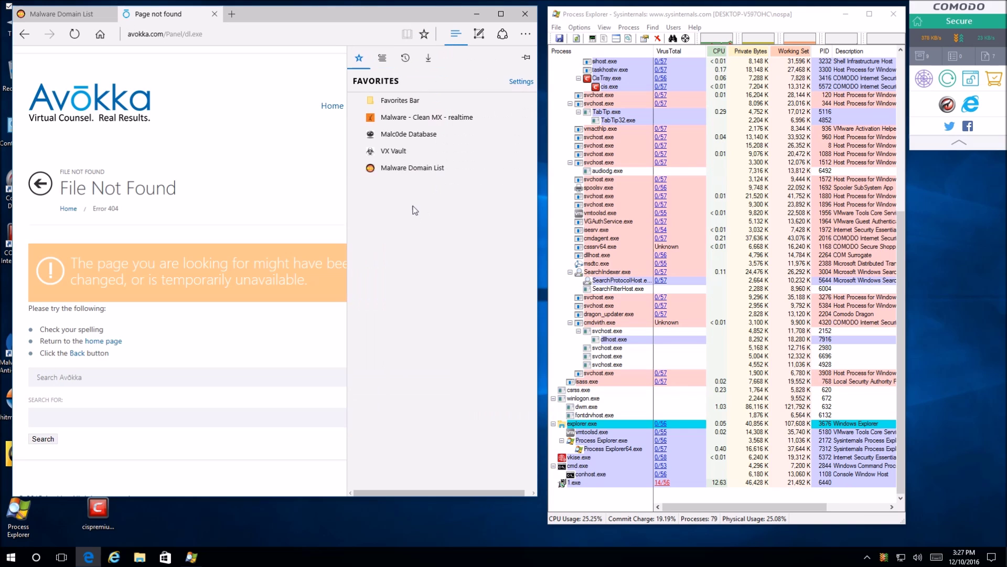
click(397, 139)
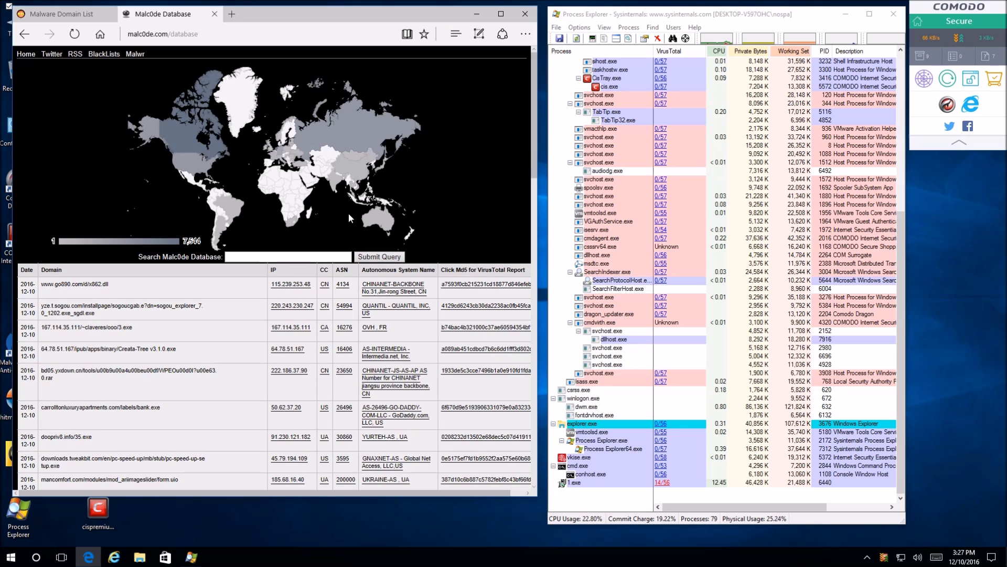
scroll(326, 247, down, 5)
scroll(326, 247, down, 15)
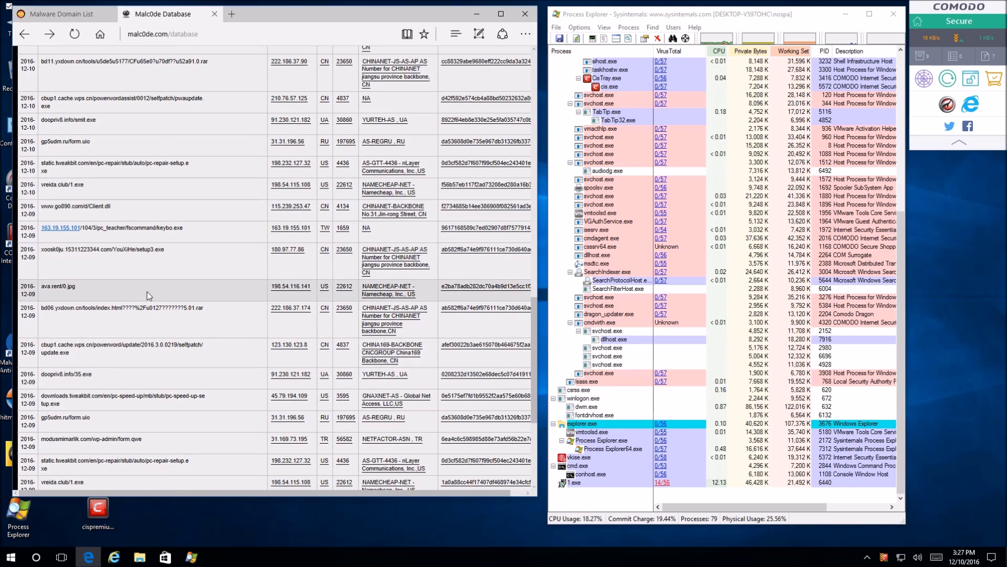
scroll(154, 302, down, 2)
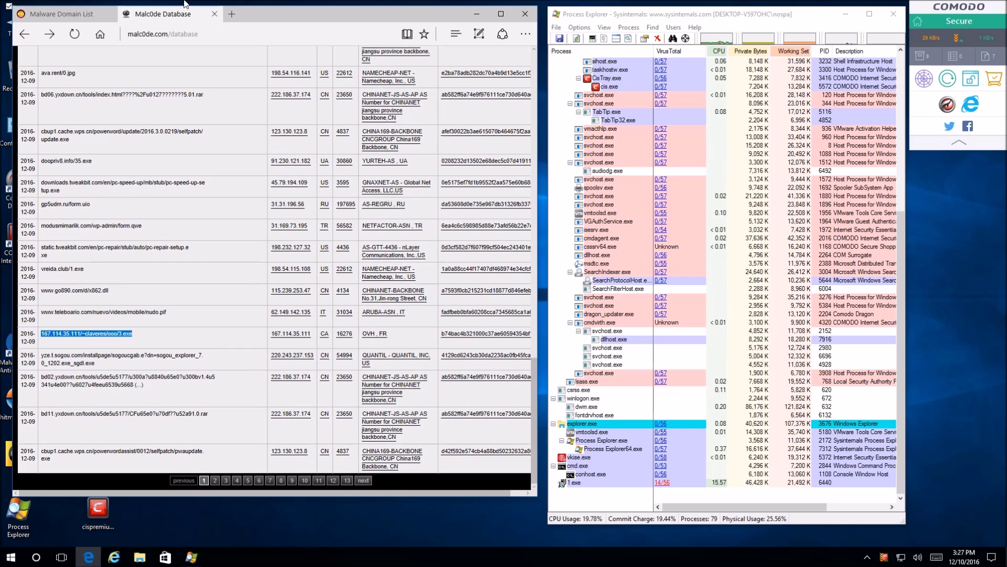
- Move the Malware Domain List tab after Malc0de Database, load the copied 3.exe address in it, and save the file
drag(66, 14, 184, 17)
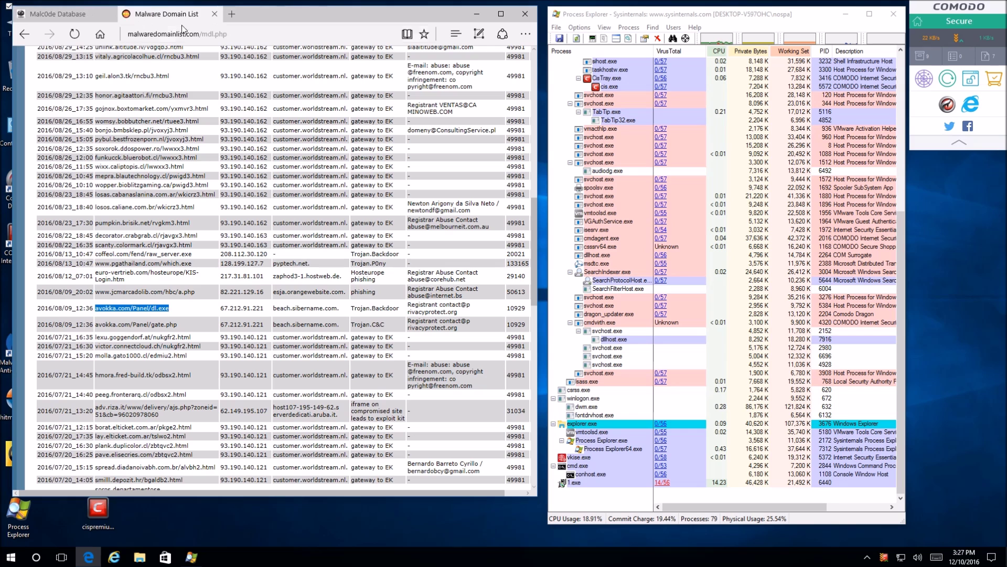
click(186, 34)
text(avokka.com/Panel/dl.exe)
key(Return)
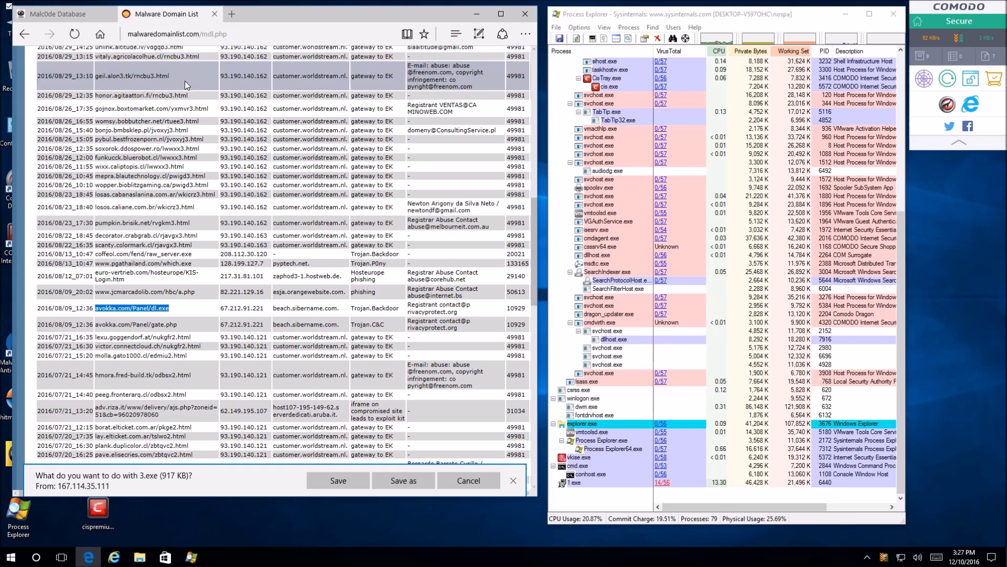
click(319, 478)
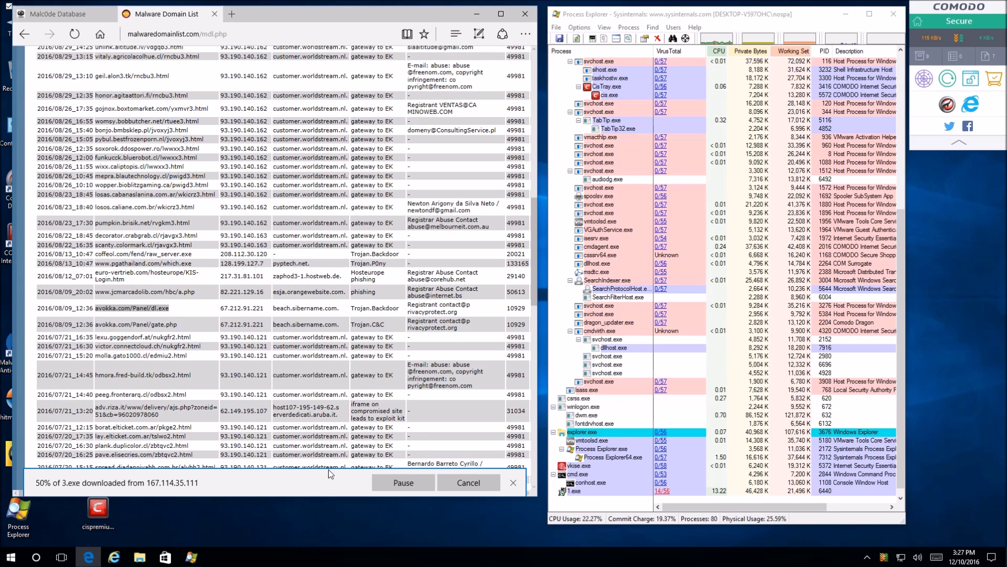
- Run 3.exe despite the SmartScreen block, close the Windows Features dialog, and check the process list in Process Explorer
click(333, 484)
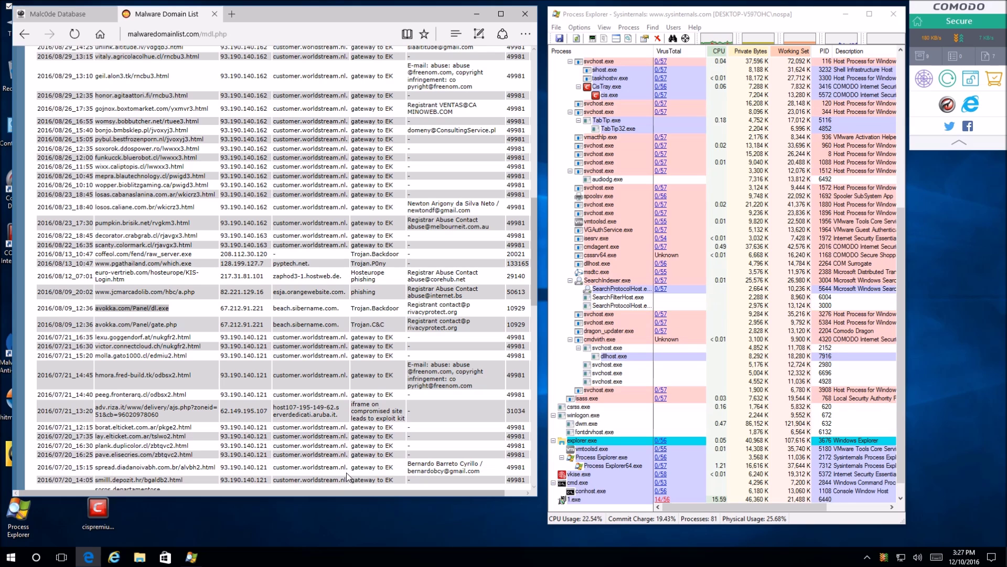
click(391, 277)
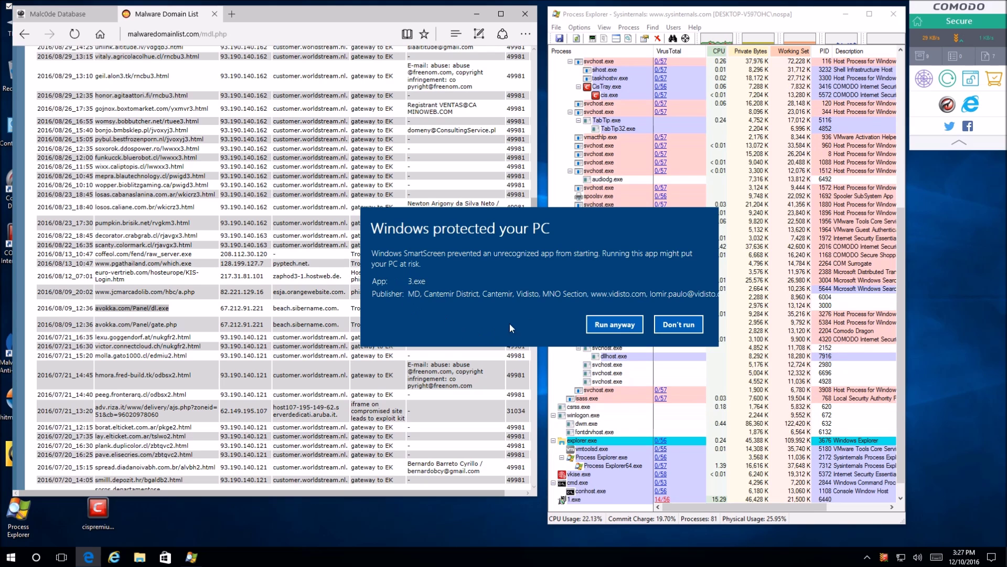
click(492, 326)
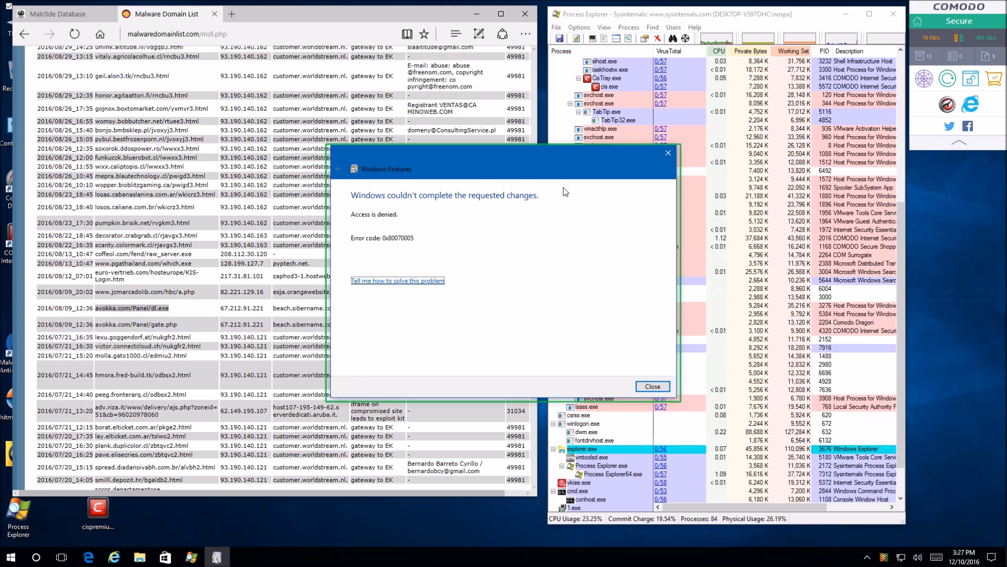
click(667, 153)
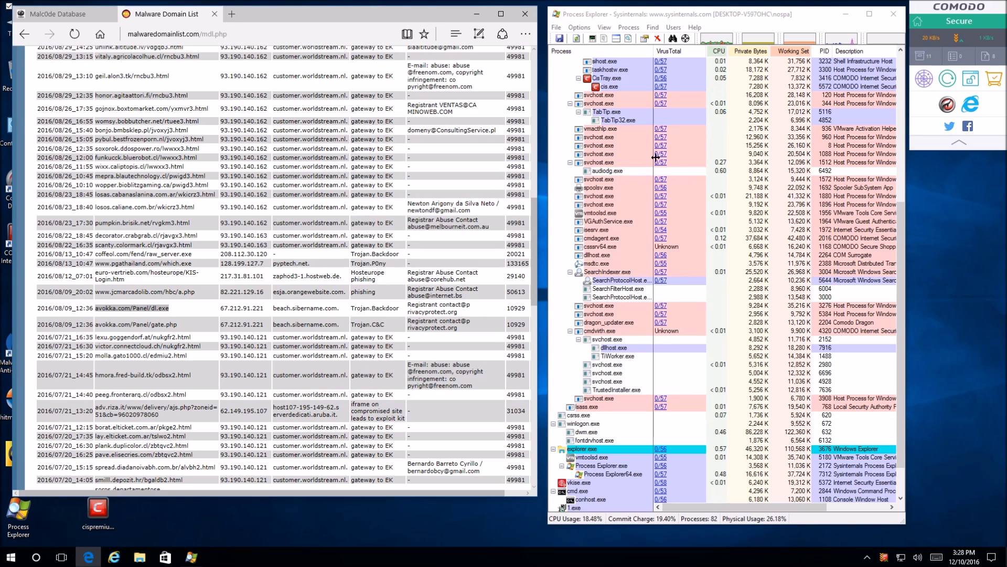
scroll(650, 212, down, 1)
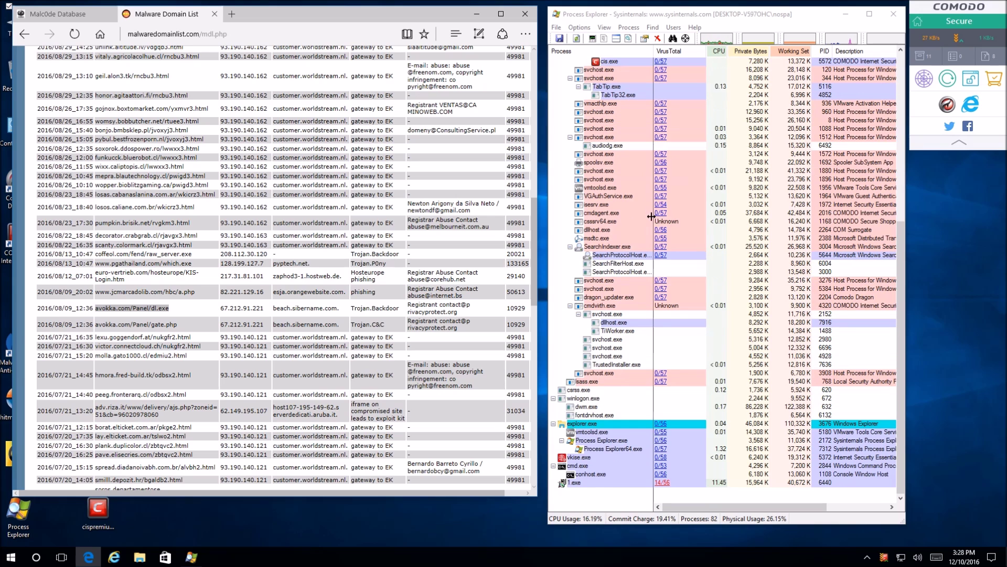
- Shift the browser window slightly and browse further down the Malware Domain List
mouse_move(401, 11)
mouse_down()
mouse_move(557, 61)
mouse_move(582, 59)
mouse_move(404, 30)
mouse_up()
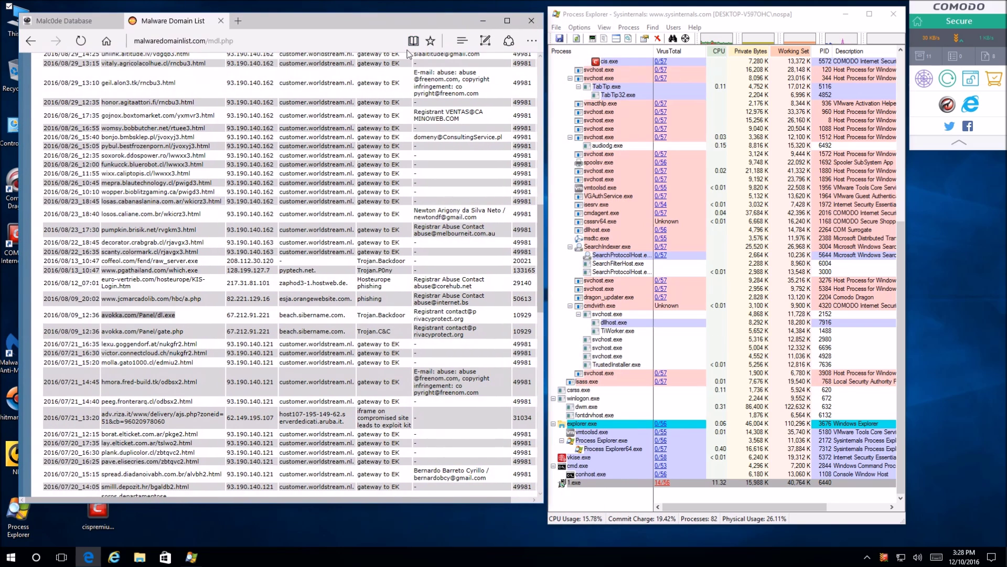
click(387, 356)
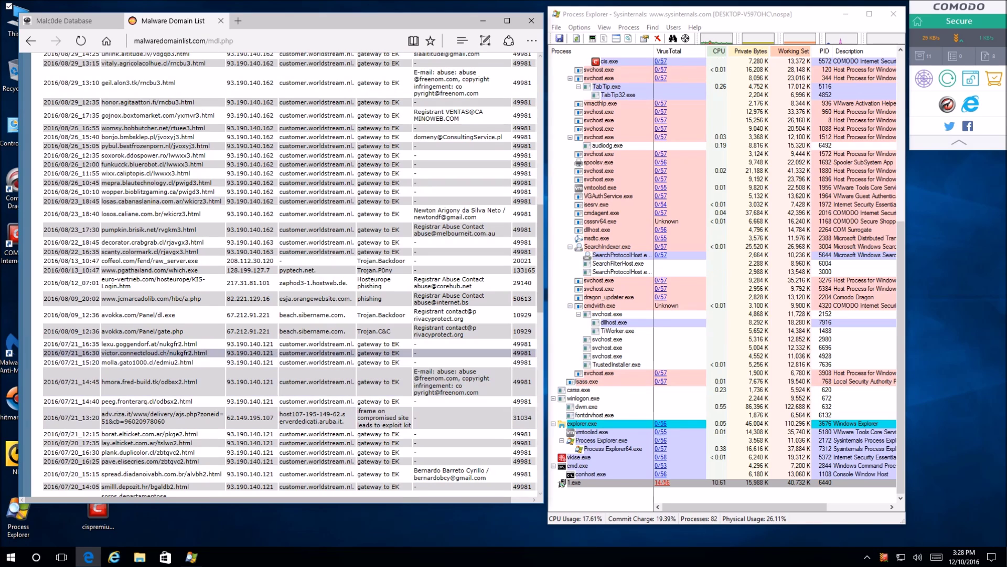
scroll(367, 364, down, 5)
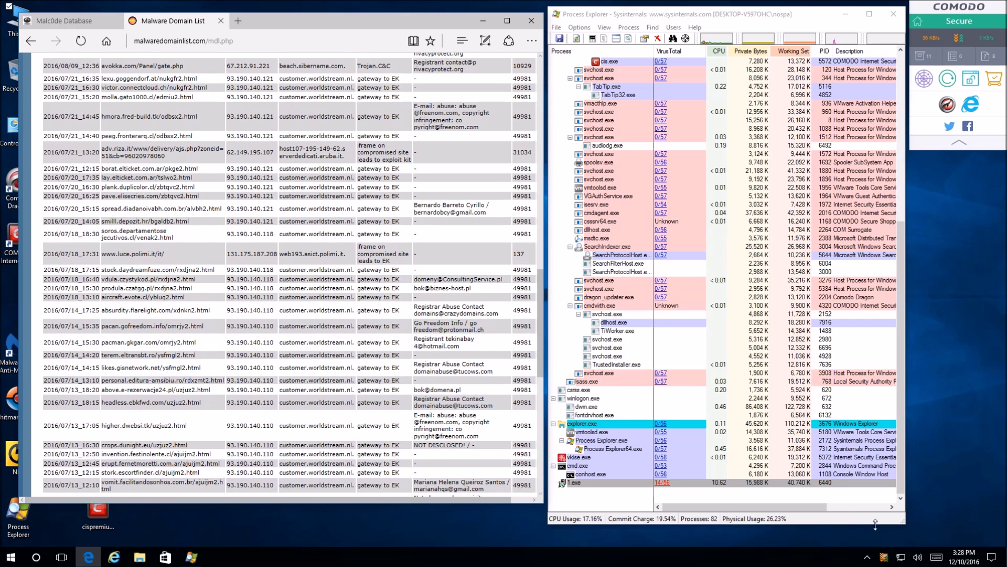
- Lower the speaker volume and inspect the hidden notification-area icons
click(924, 560)
scroll(930, 493, down, 11)
click(867, 557)
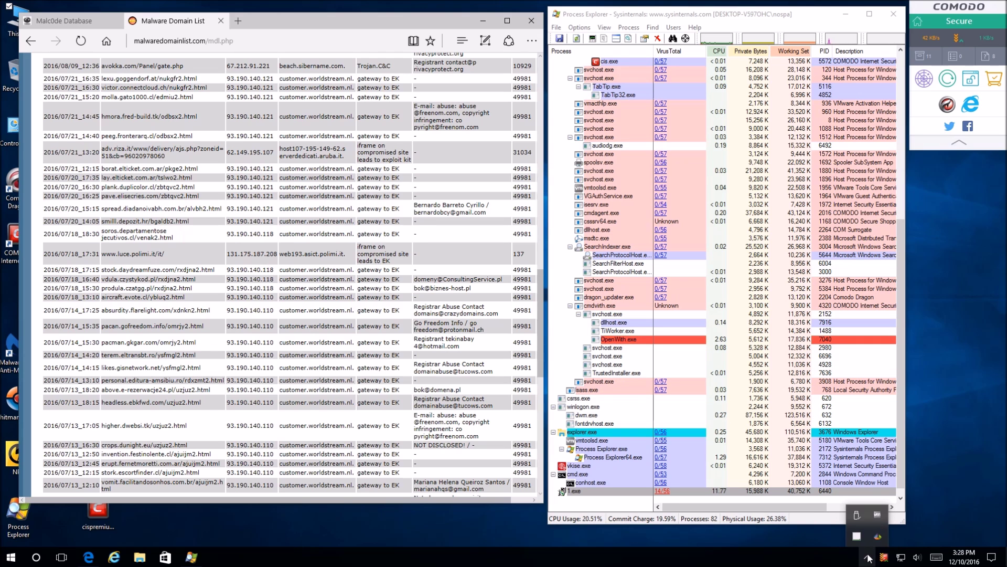
click(869, 558)
click(869, 559)
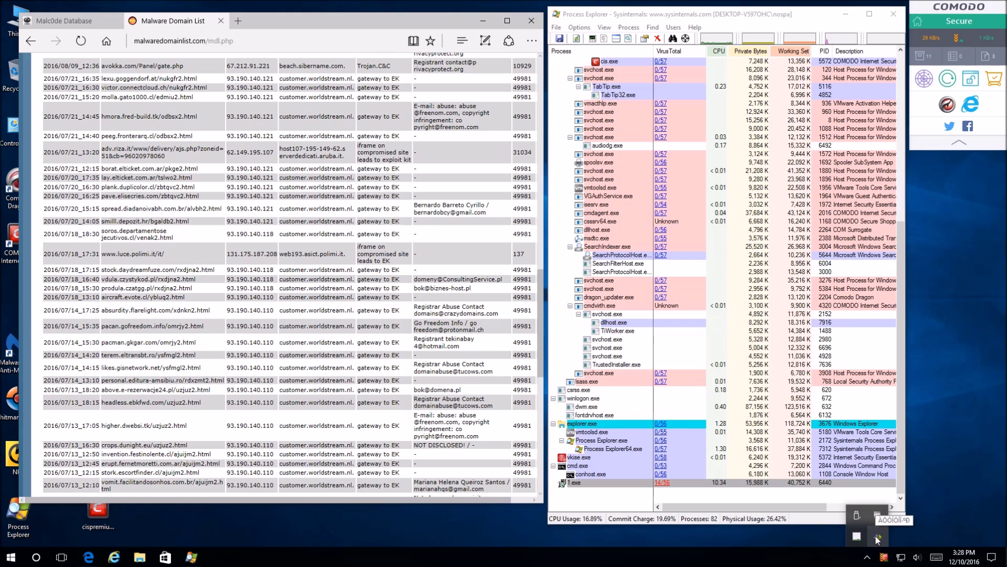
click(952, 519)
- Set the speaker volume to 25 and view the Cerber ransomware instructions window
click(919, 557)
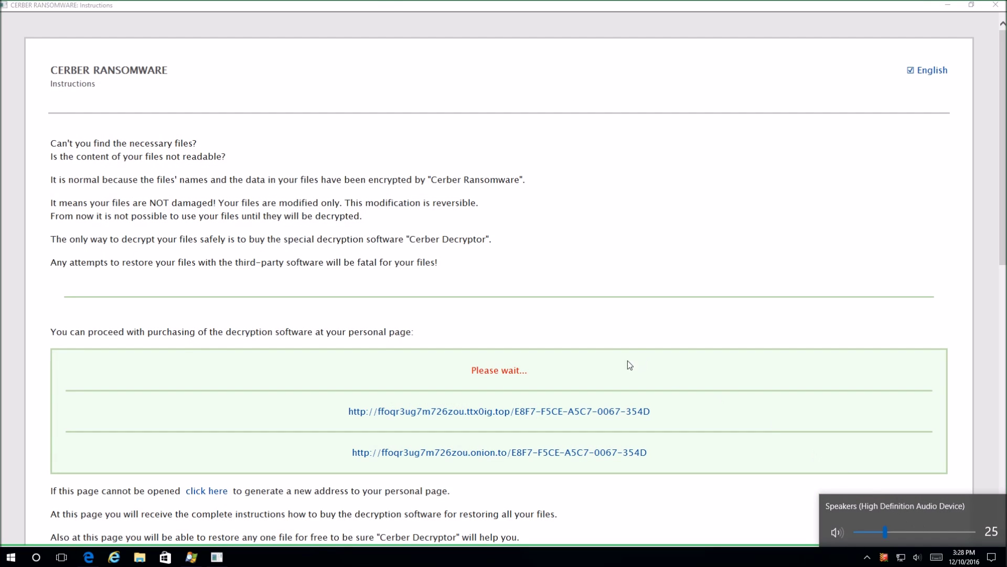
mouse_move(394, 8)
click(545, 143)
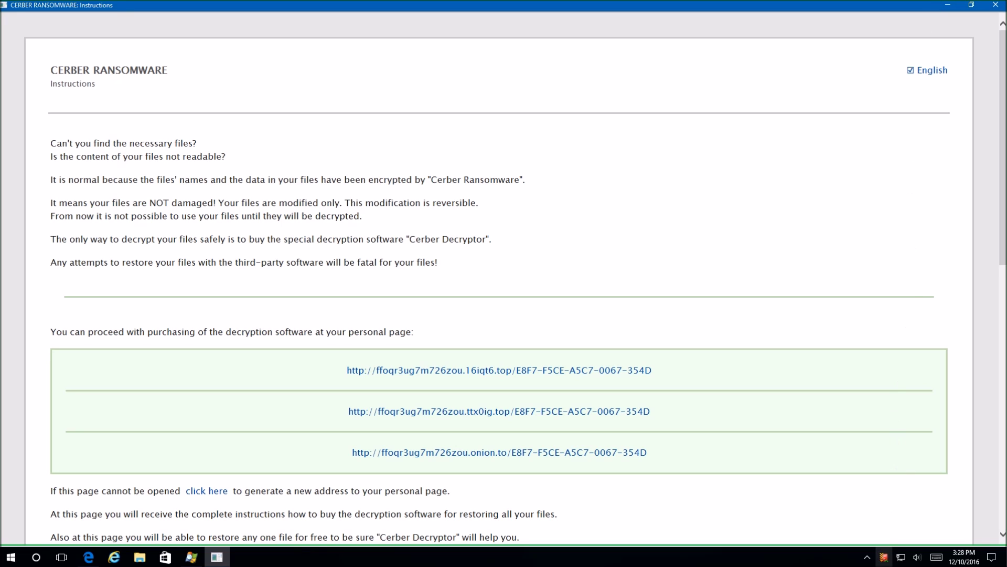
- Open Comodo Internet Security and reset the sandbox, erasing all changes made by sandboxed applications
click(884, 557)
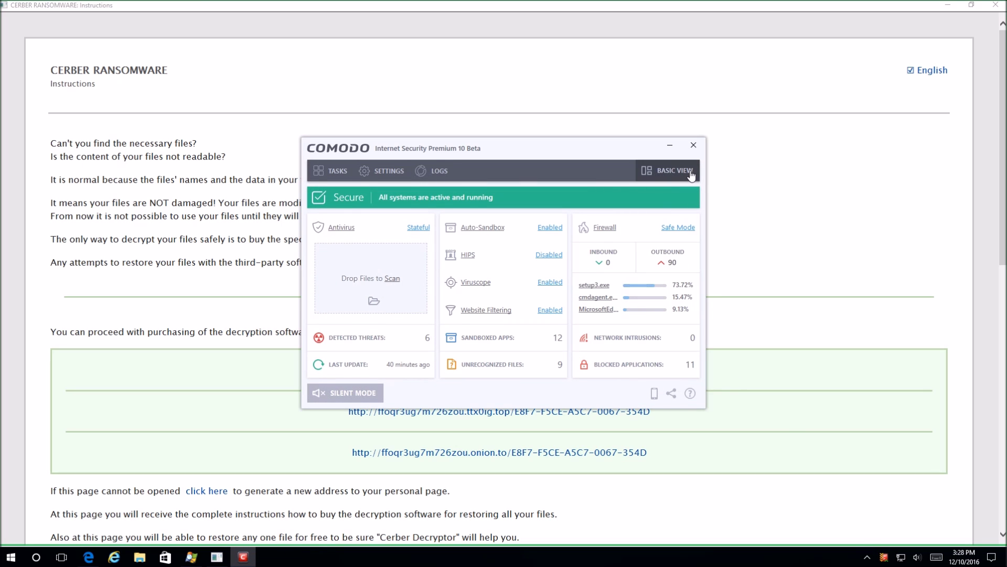
click(330, 170)
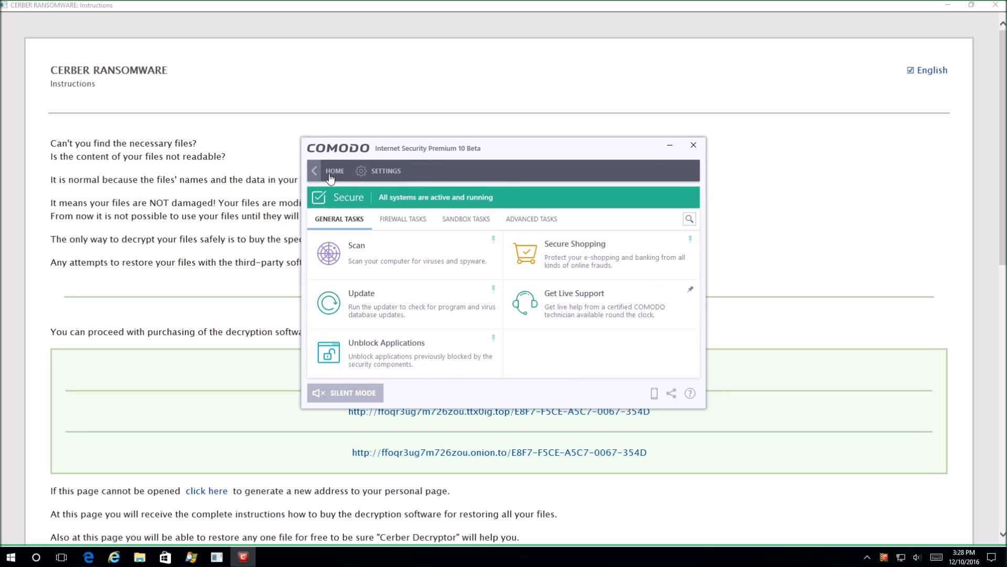
click(445, 217)
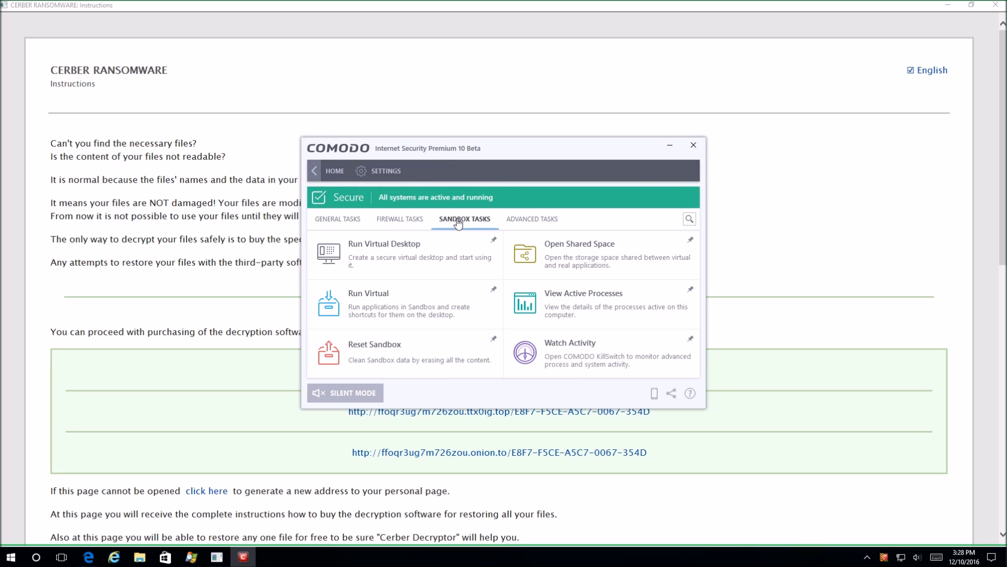
click(420, 364)
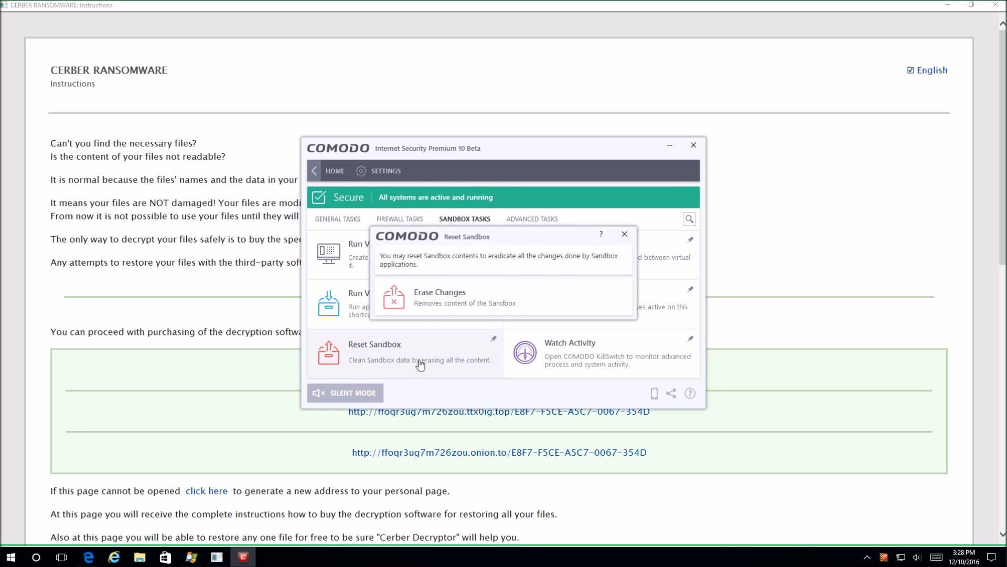
click(438, 299)
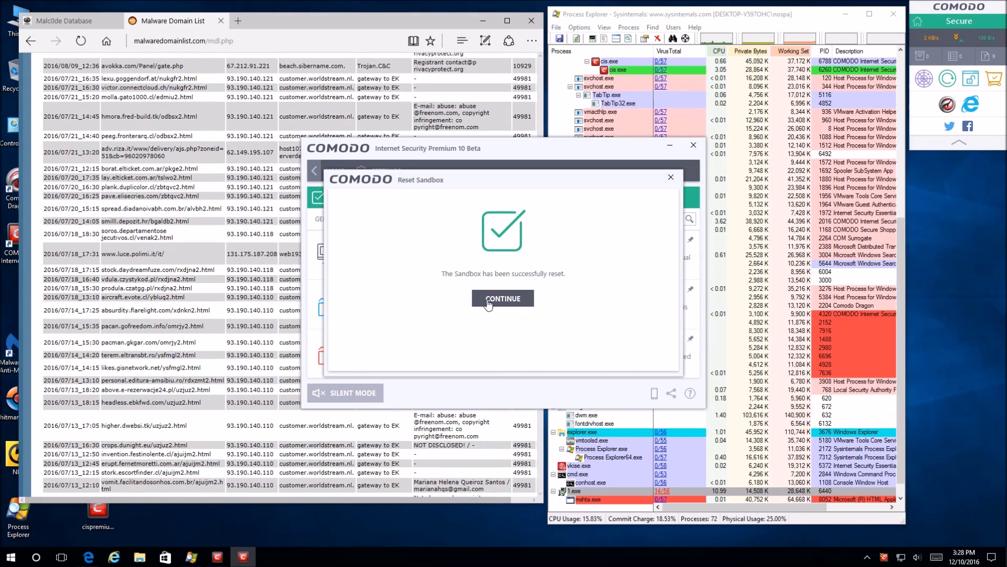
click(488, 303)
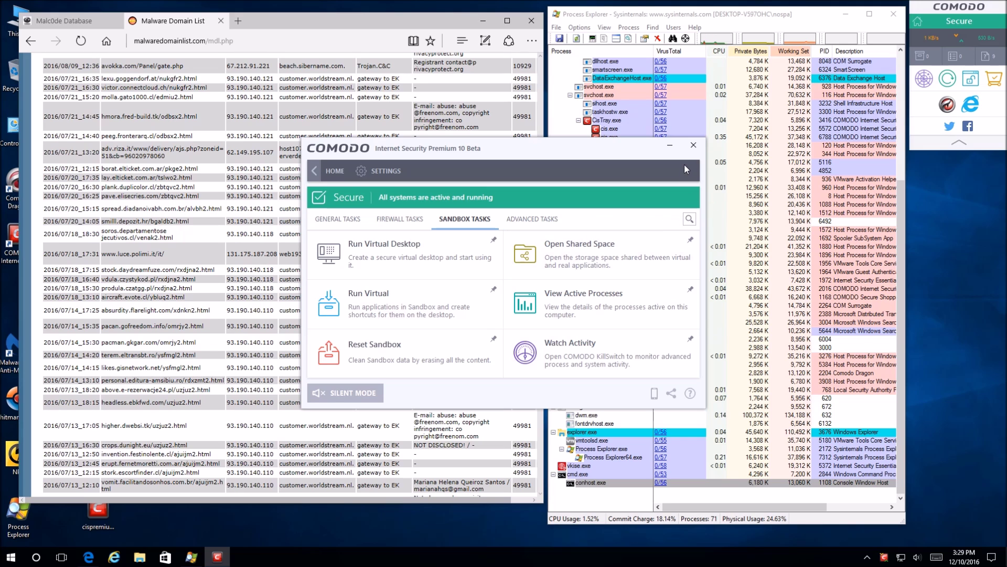
- Show Comodo's general tasks, look through the rest of the Malware Domain List page, and close the Comodo window
click(350, 219)
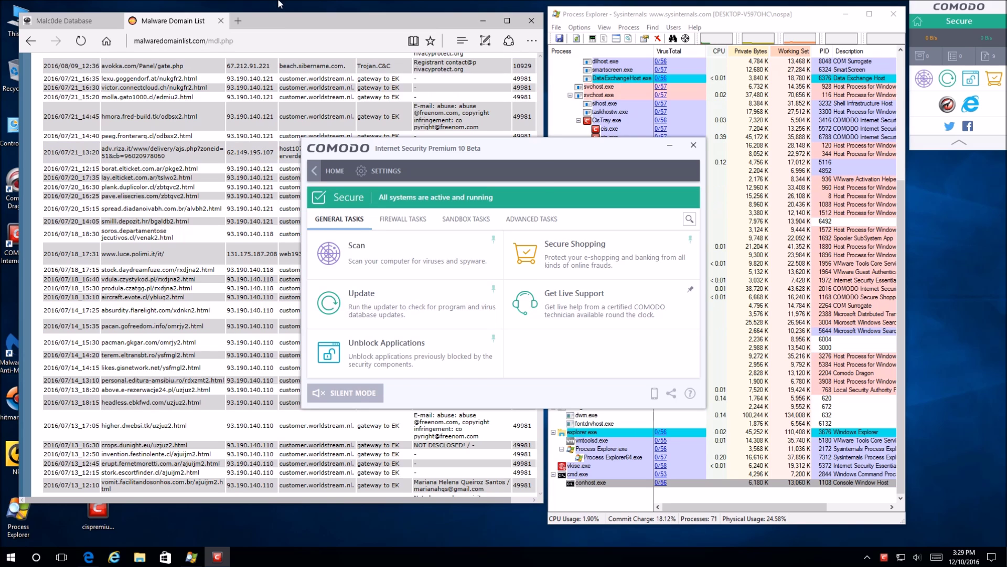
click(279, 30)
scroll(204, 284, down, 8)
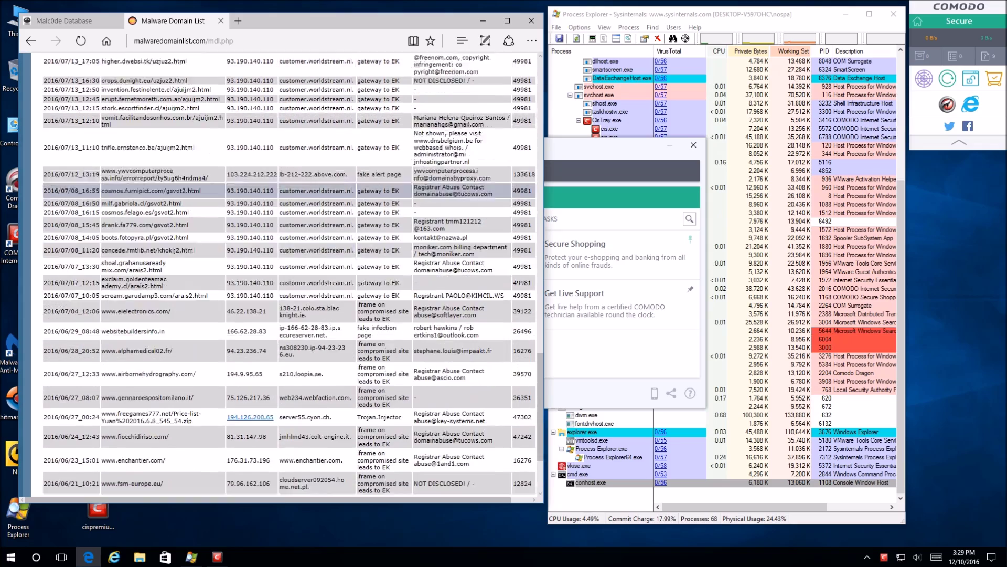
scroll(204, 284, down, 2)
scroll(178, 305, up, 2)
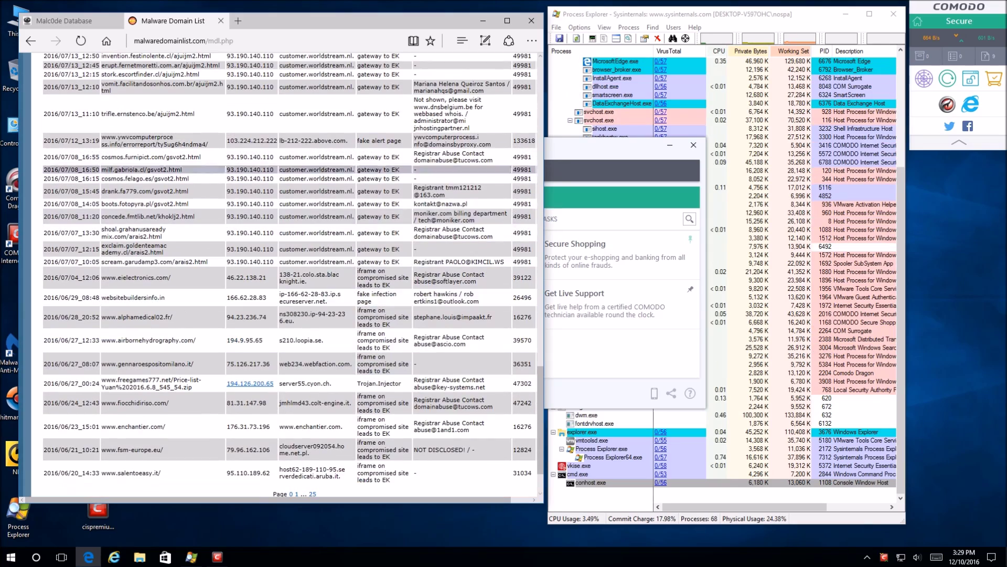
click(565, 146)
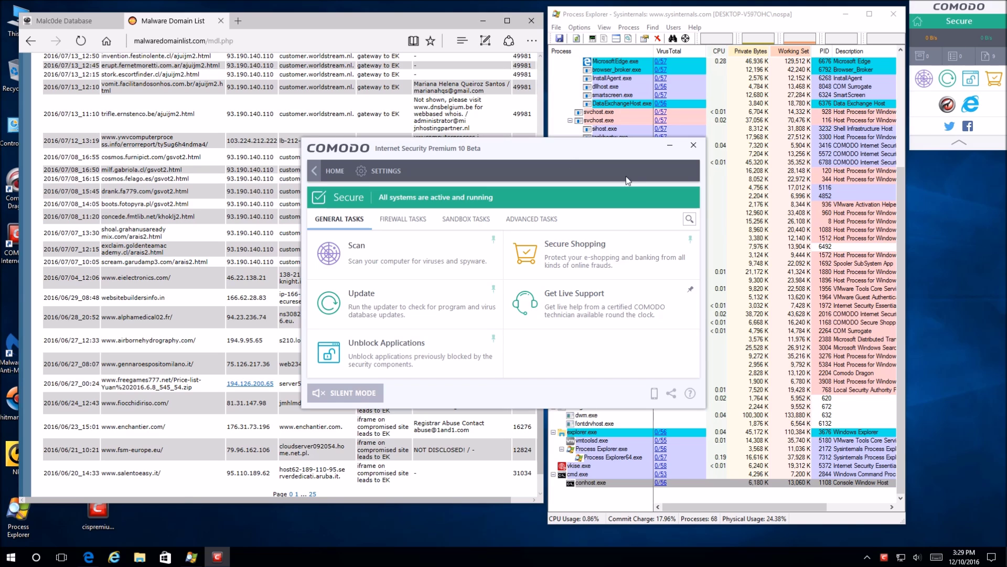
click(693, 145)
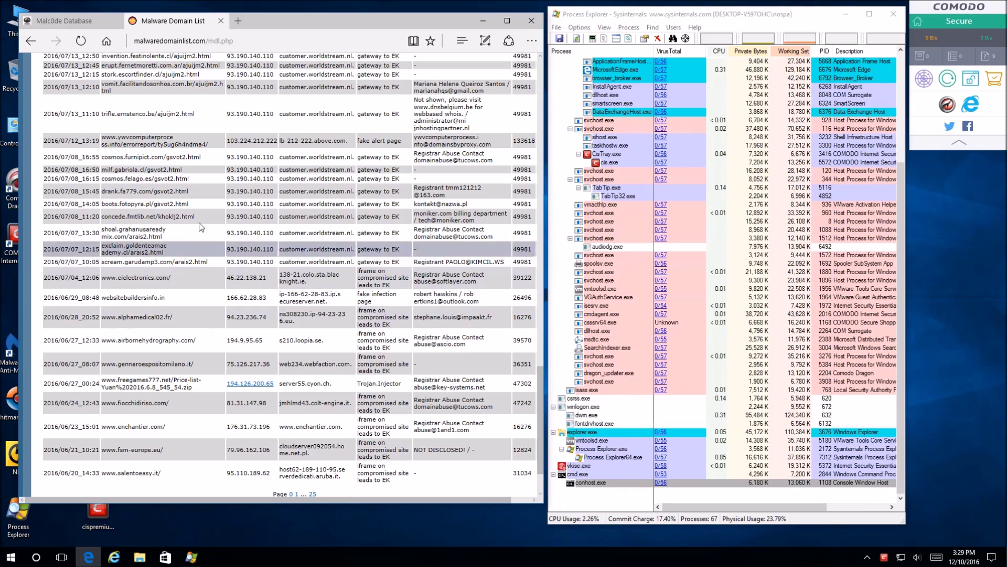
scroll(158, 378, down, 2)
scroll(161, 373, up, 6)
scroll(162, 374, up, 4)
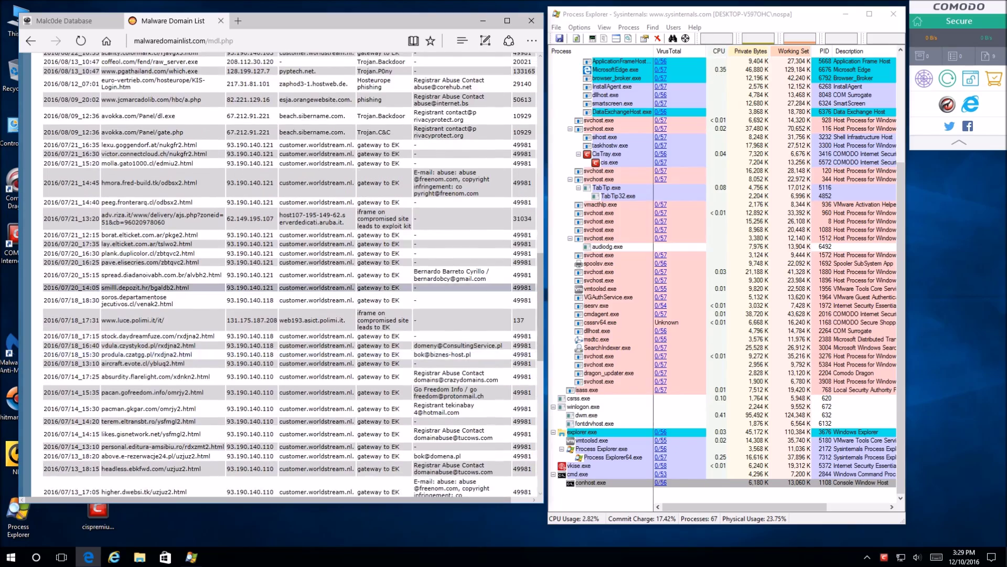
scroll(183, 187, up, 1)
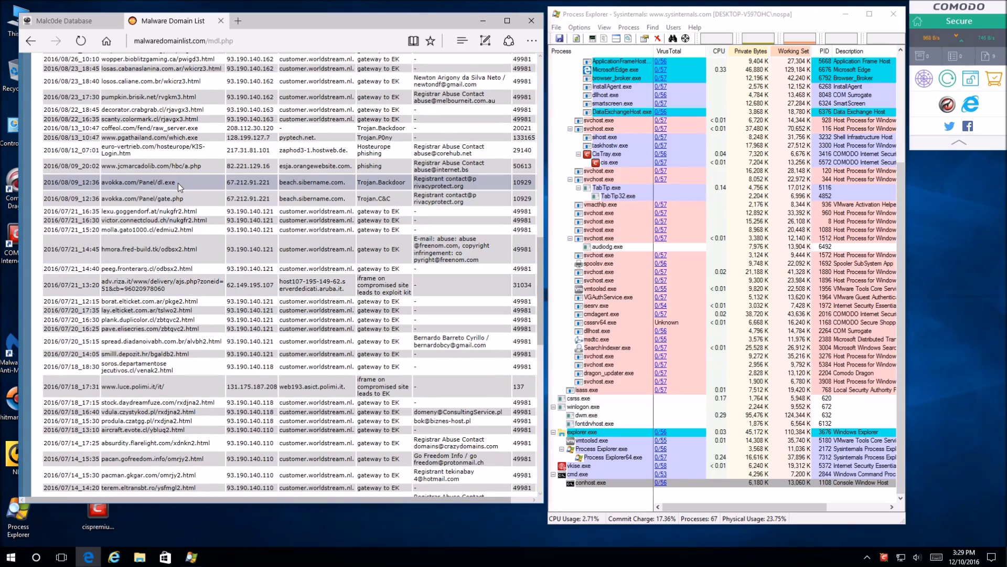
scroll(178, 183, up, 1)
drag(200, 204, 107, 210)
key(ctrl+c)
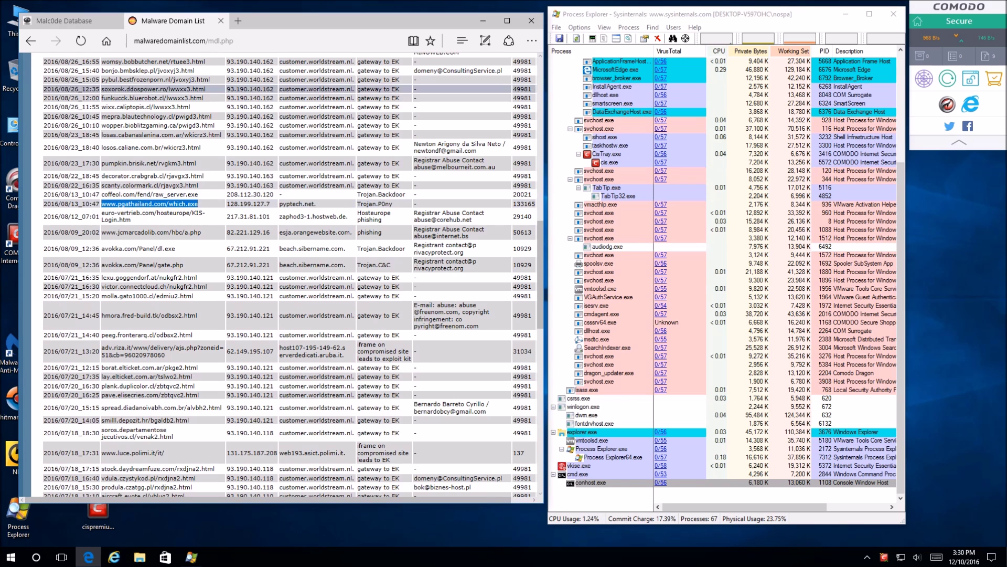
click(237, 21)
key(ctrl+v)
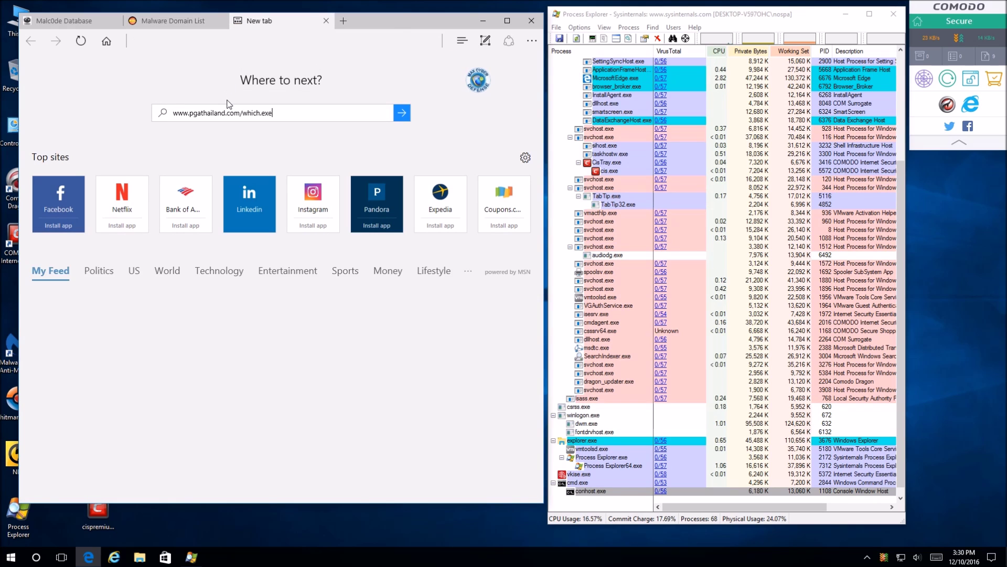
key(Return)
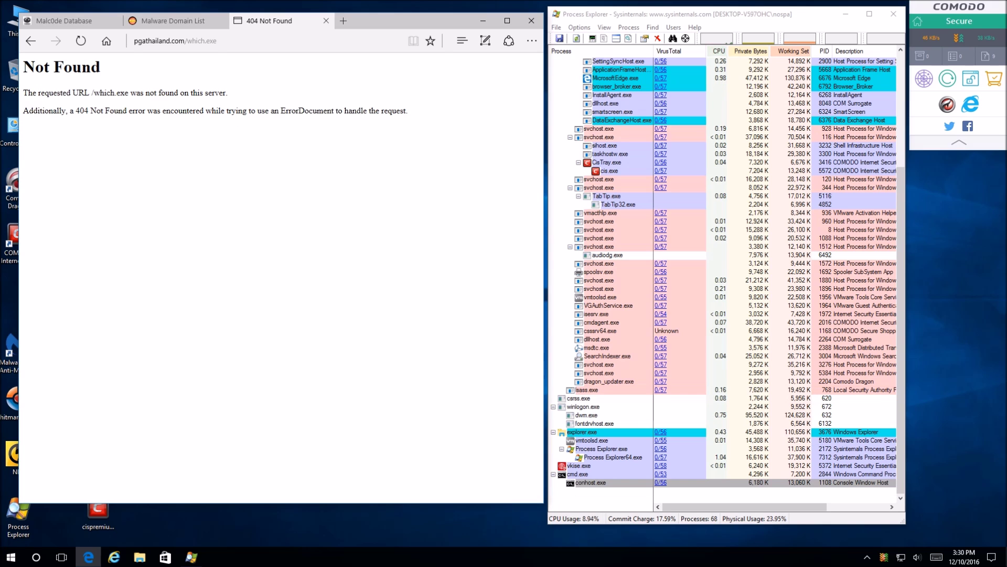
- Close the Malware Domain List tab and copy the doopriv8.info/smit.exe address from Malc0de Database
click(205, 21)
click(221, 21)
click(74, 21)
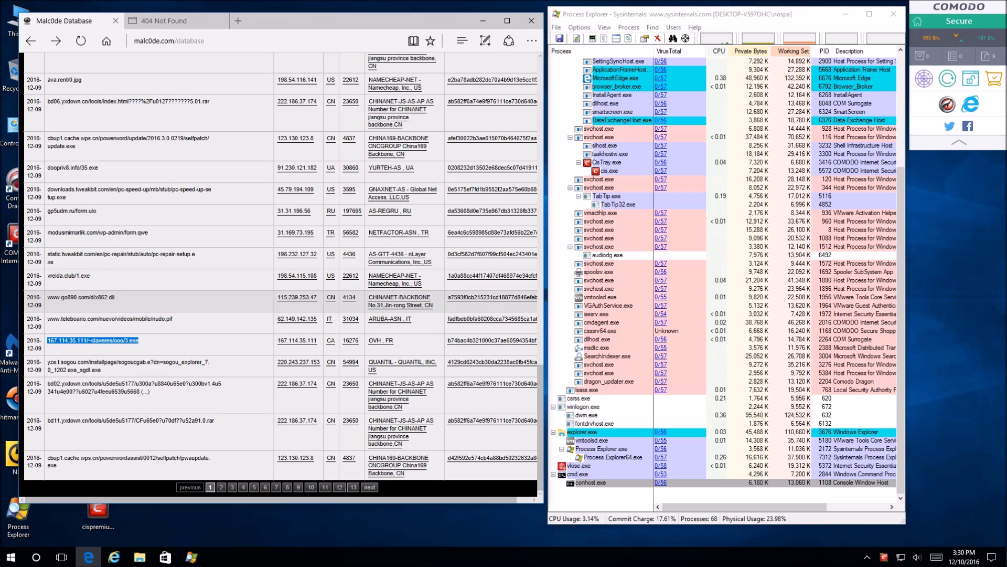
scroll(203, 340, up, 1)
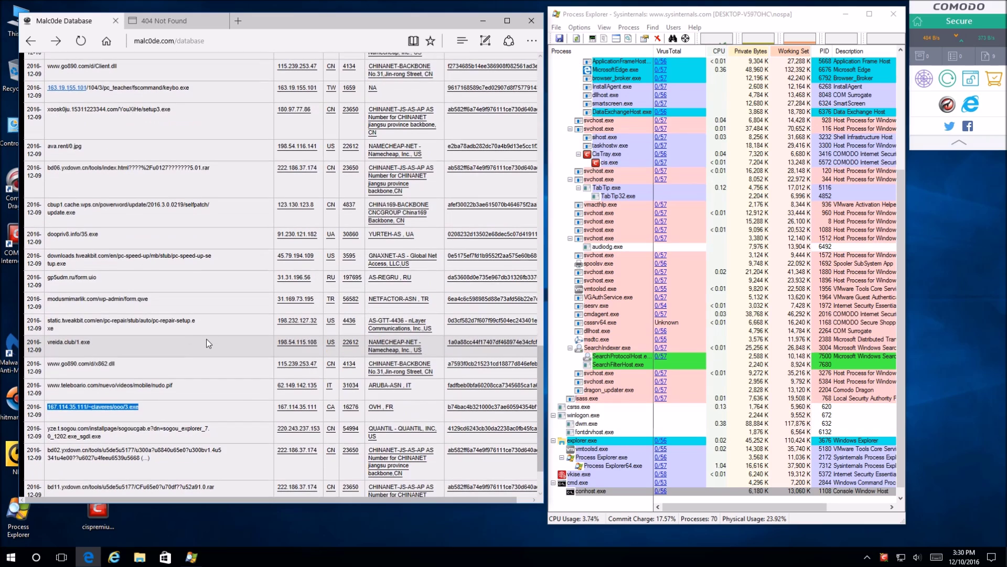
click(209, 342)
scroll(200, 344, down, 1)
scroll(188, 347, up, 3)
scroll(188, 345, up, 3)
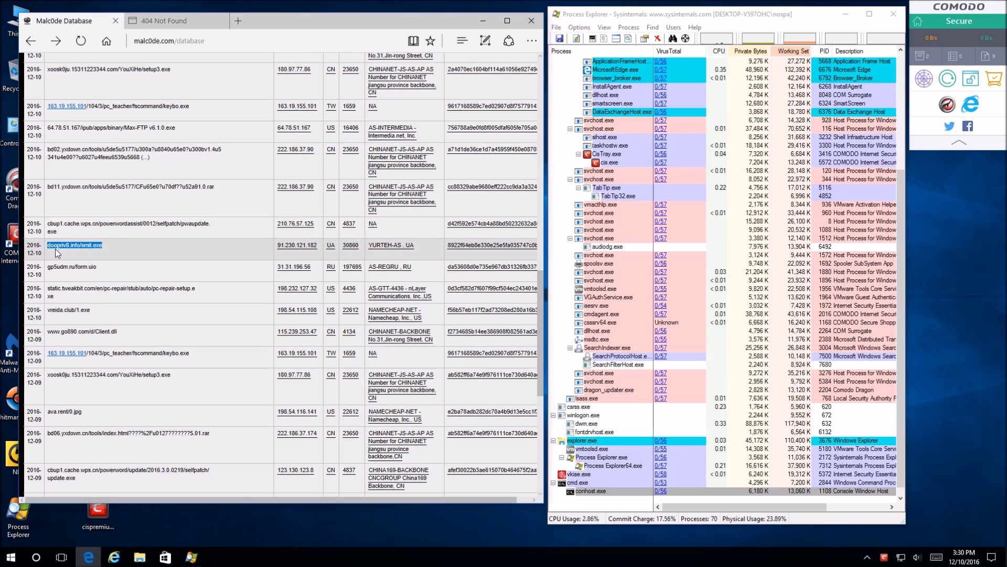
- Load doopriv8.info/smit.exe in the 404 Not Found tab and save the file
click(158, 21)
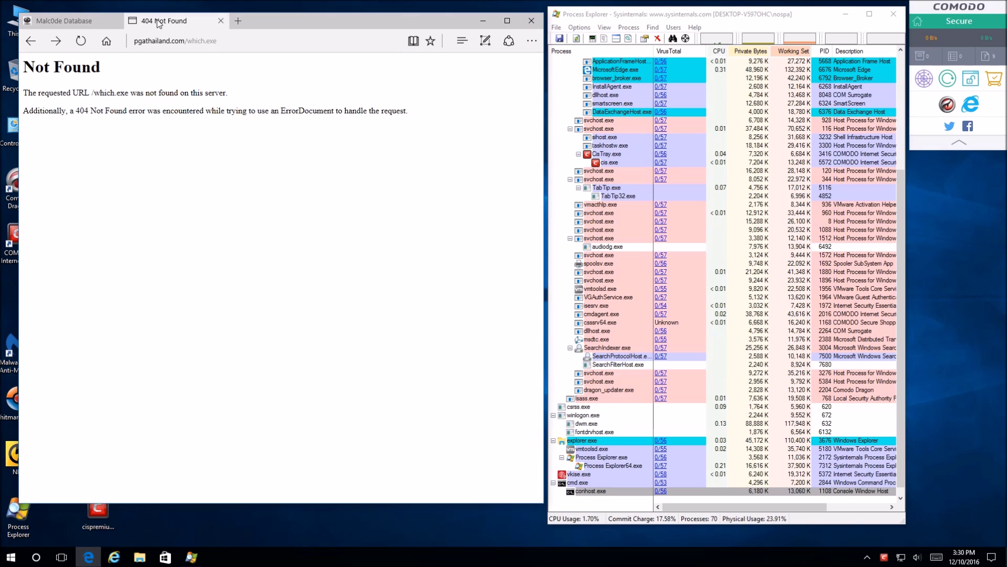
click(161, 39)
text(doopriv8.info/smit.exe)
key(Return)
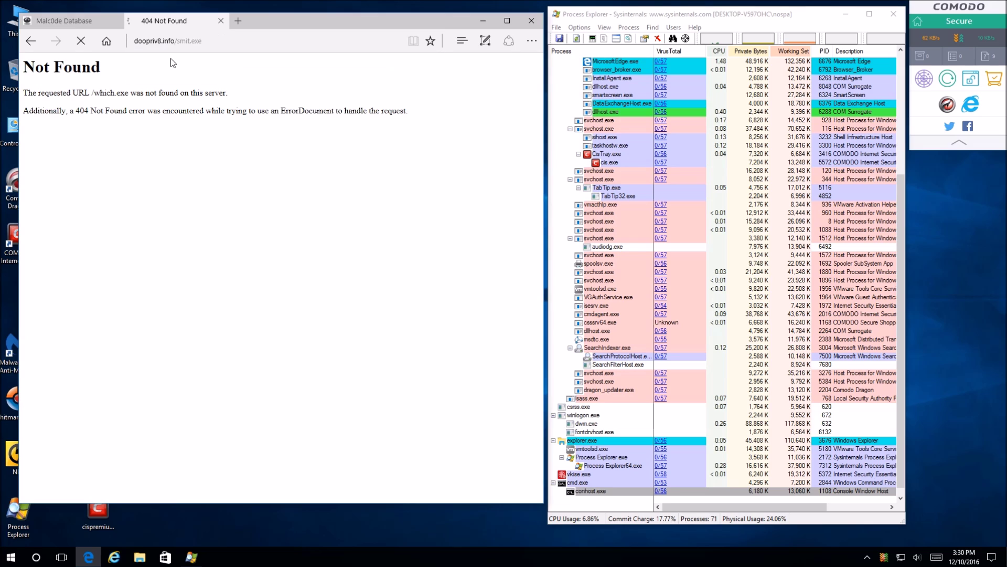
click(324, 482)
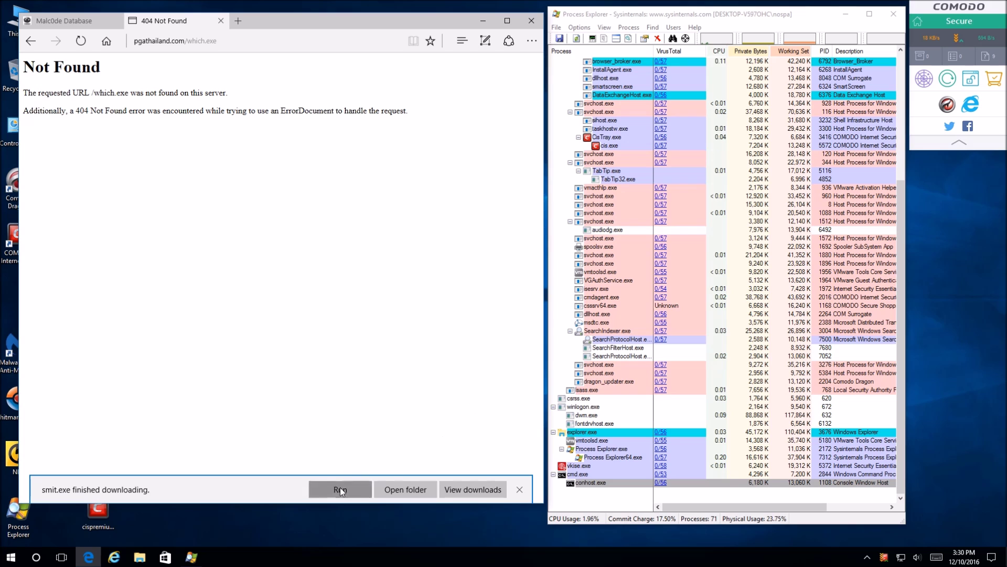
- Run smit.exe despite the SmartScreen block and close the Windows Features dialog
click(340, 488)
click(377, 273)
click(609, 323)
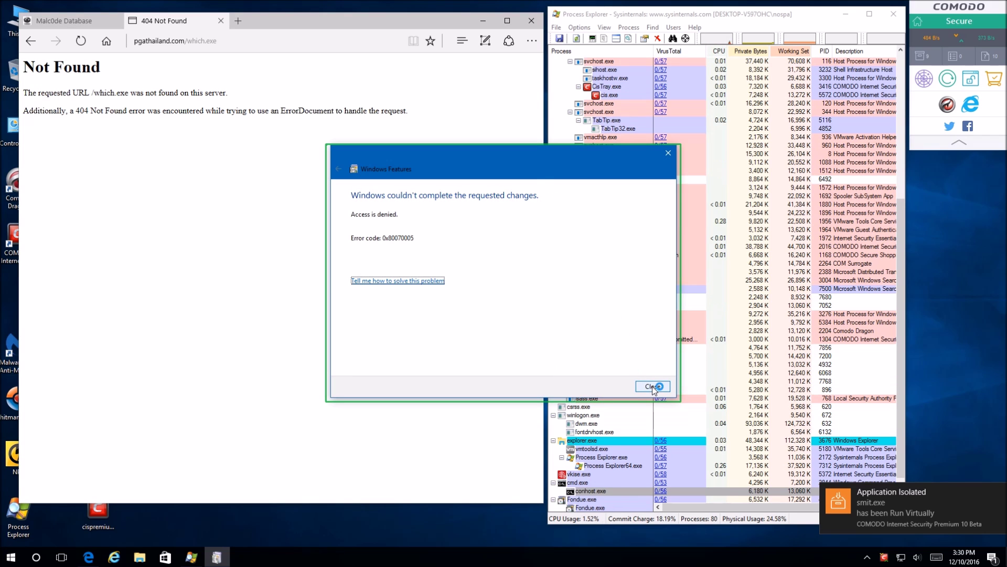
click(653, 387)
click(921, 556)
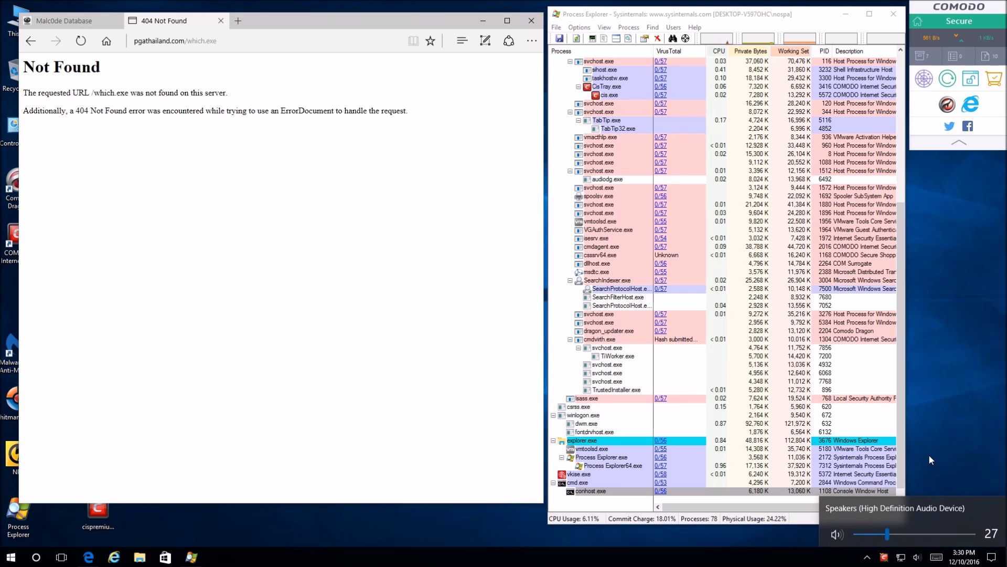
click(375, 197)
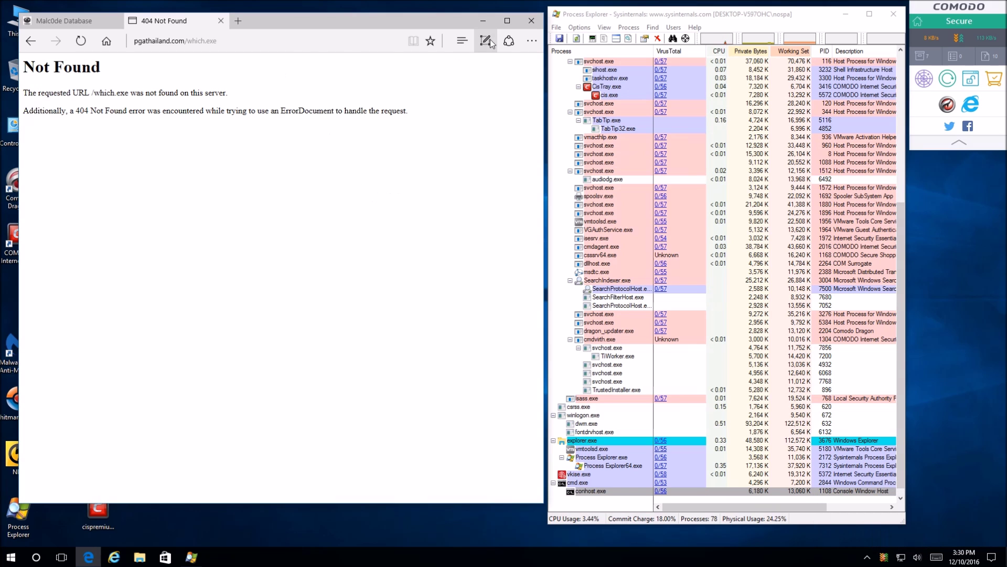
- Close the browser and Process Explorer, and open the Comodo Internet Security main window
click(531, 21)
click(234, 288)
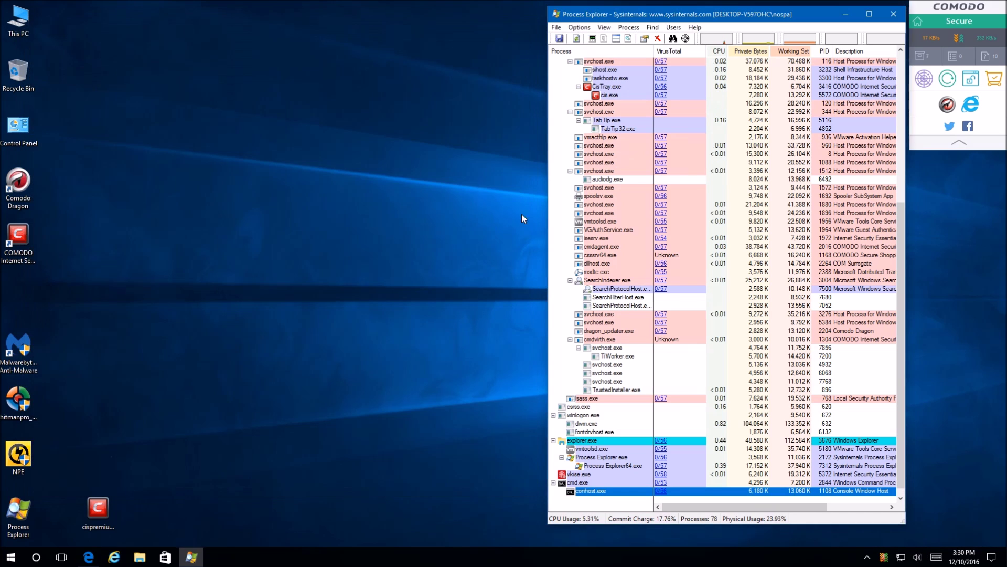
click(895, 15)
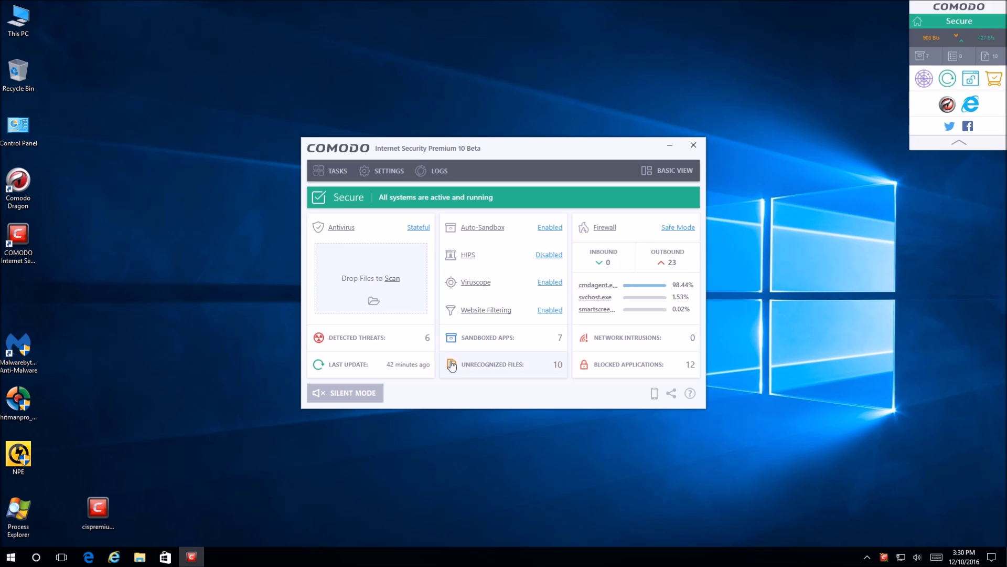
click(386, 178)
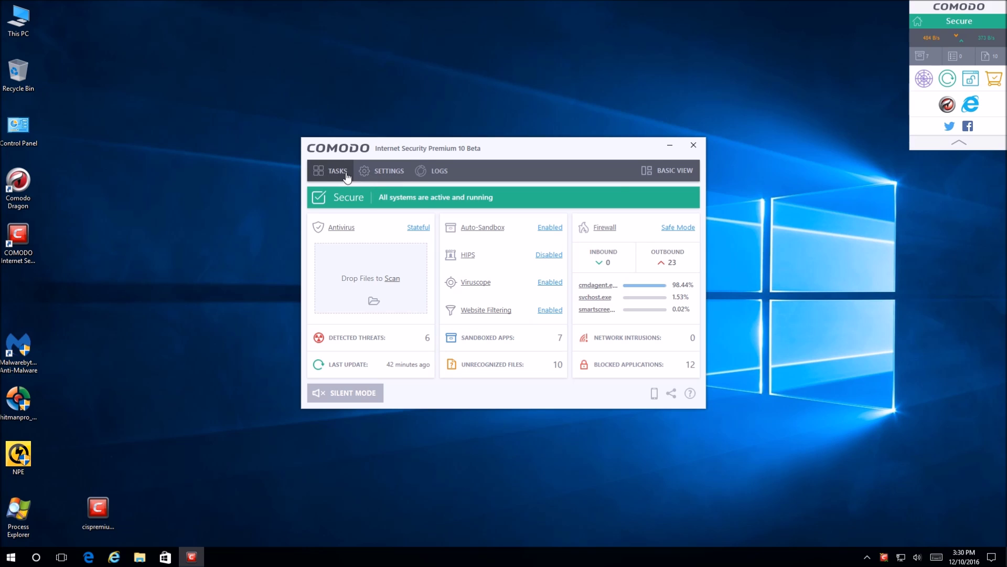
- Reset the sandbox from the sandbox tasks and return to the home screen
click(673, 442)
click(401, 219)
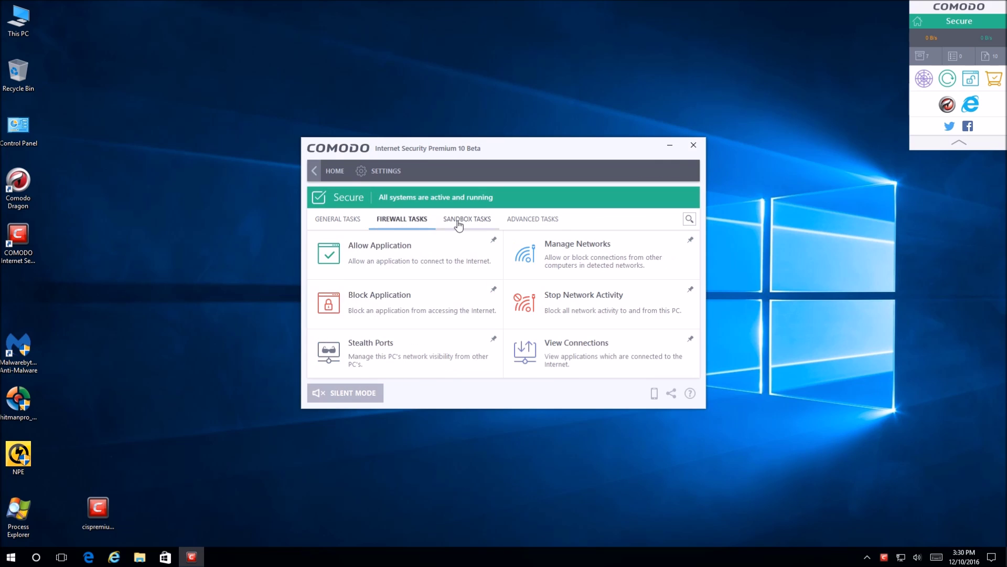
click(458, 219)
click(368, 348)
click(435, 313)
click(503, 297)
click(329, 171)
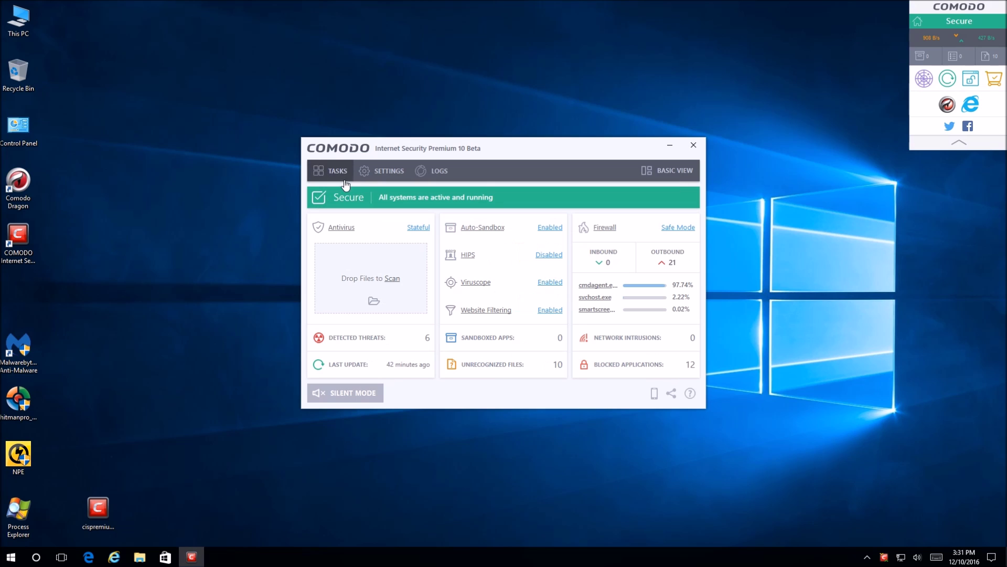
- Open the list of unrecognized files, place the Downloads folder beside it, and select every entry in the list
click(995, 56)
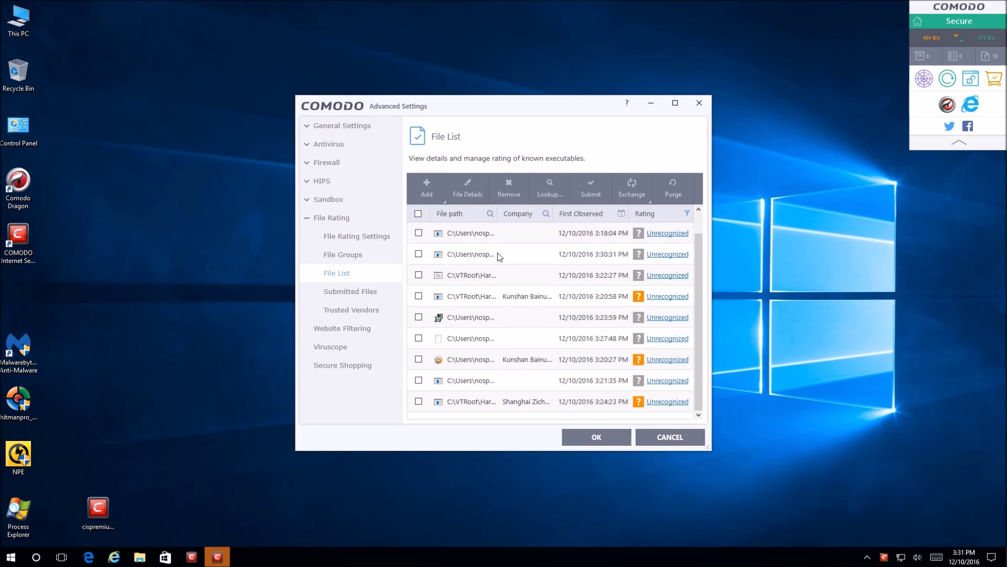
double_click(18, 21)
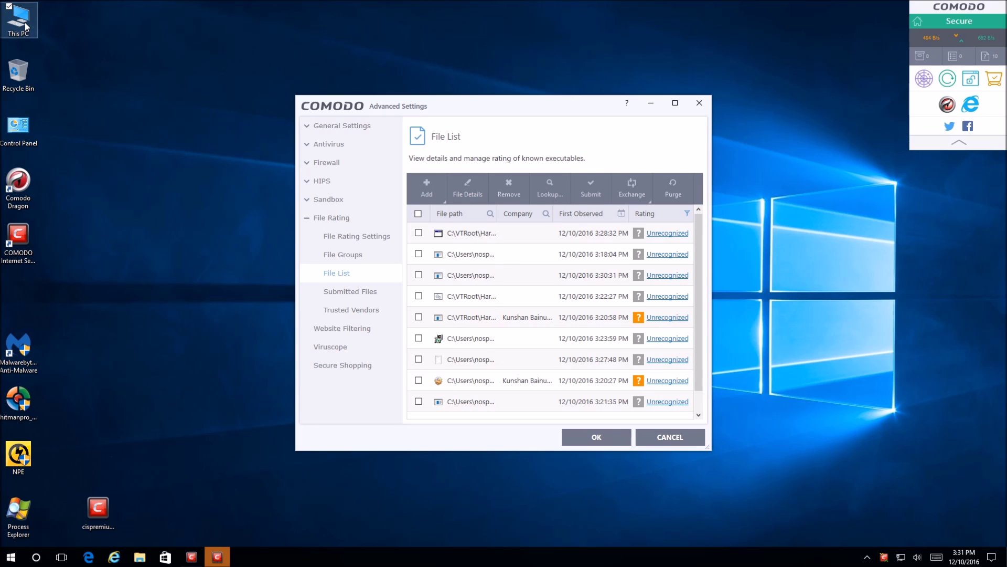
click(338, 216)
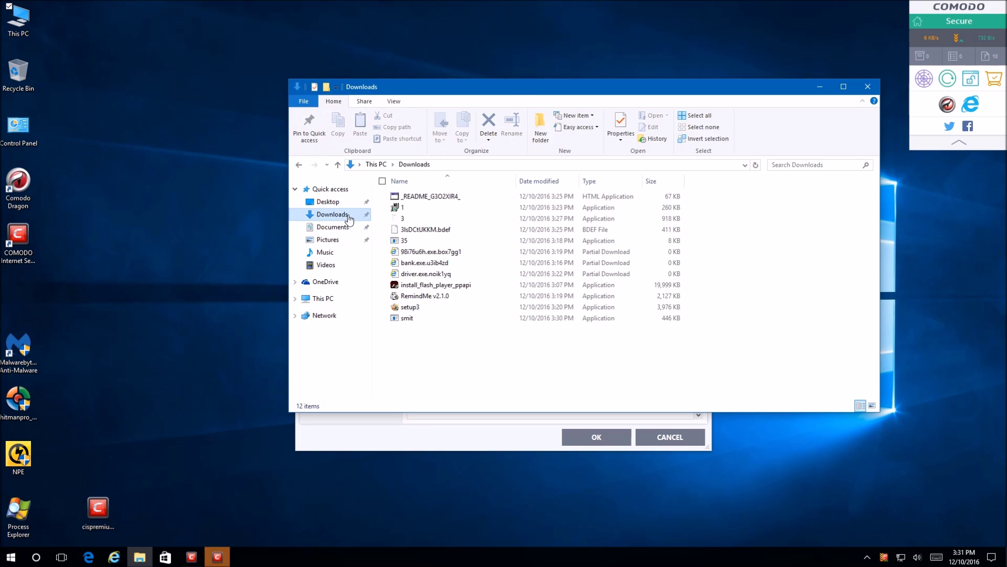
drag(526, 84, 334, 75)
click(429, 436)
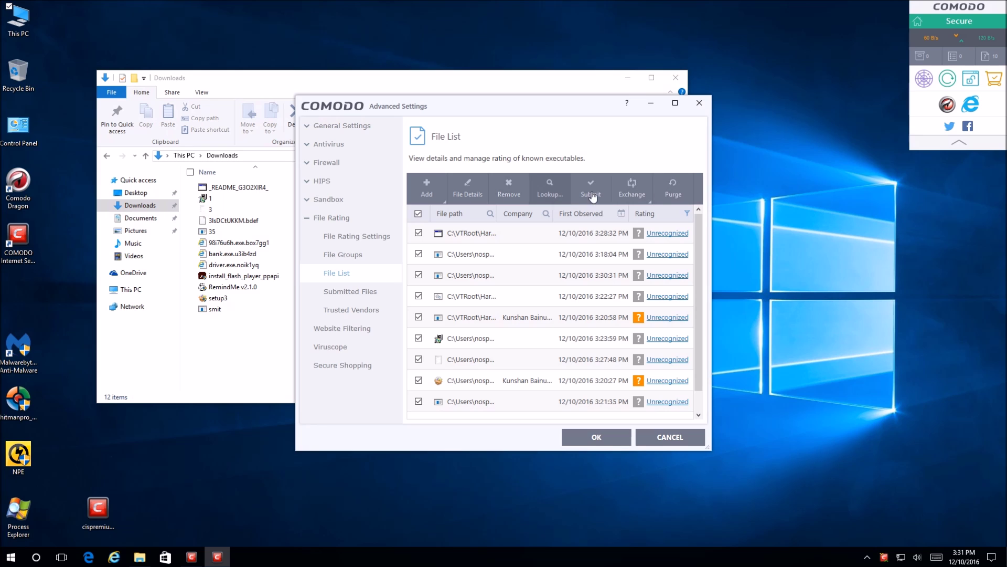
- Submit all the selected unrecognized files to Comodo, close the submission results, and remove the entries from the File List
right_click(470, 232)
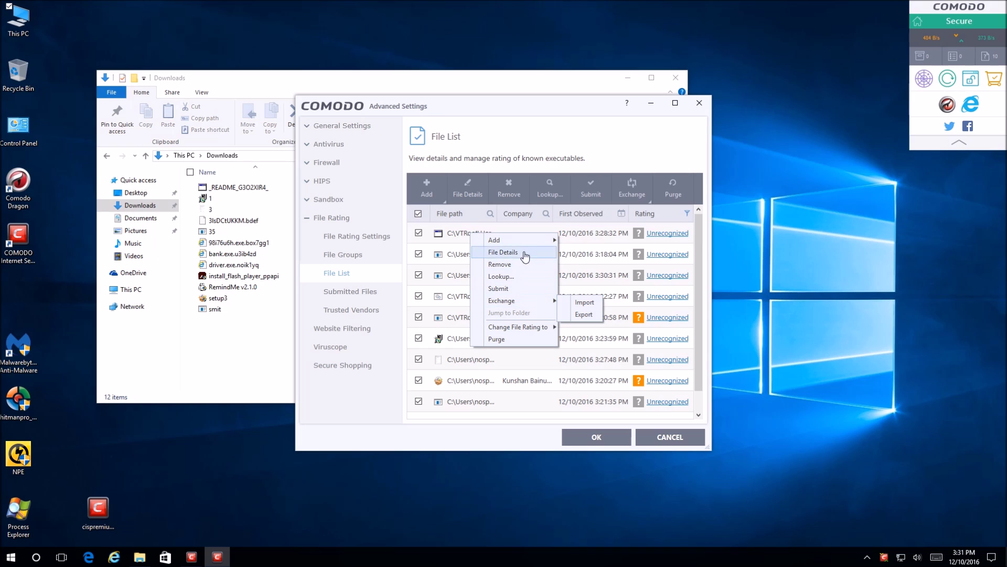
click(598, 149)
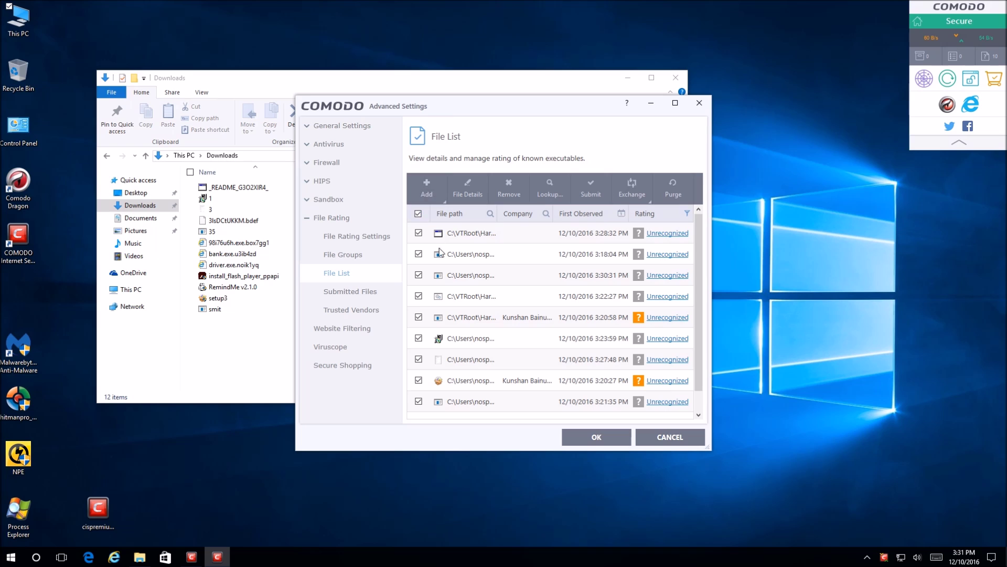
right_click(462, 234)
mouse_move(503, 329)
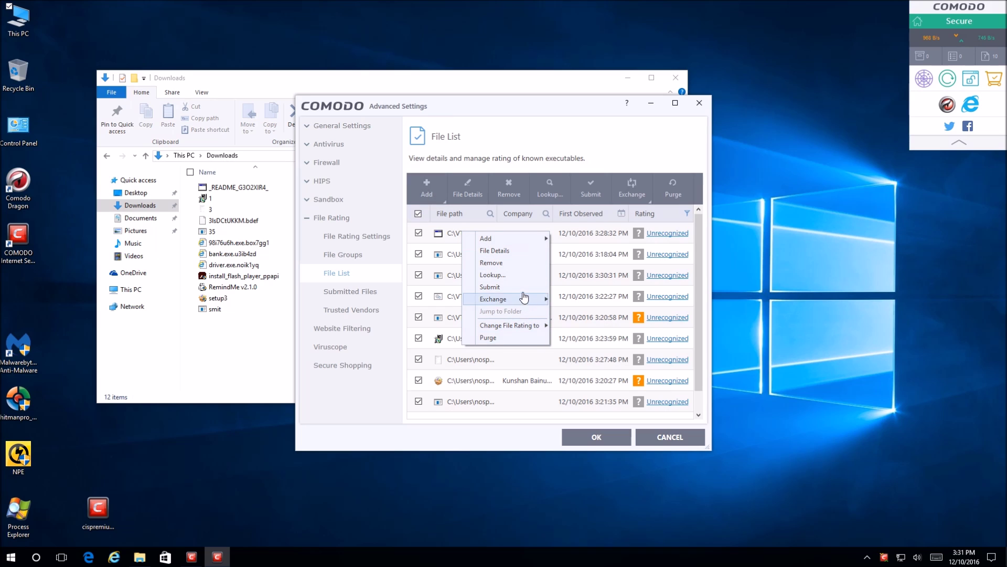
click(591, 193)
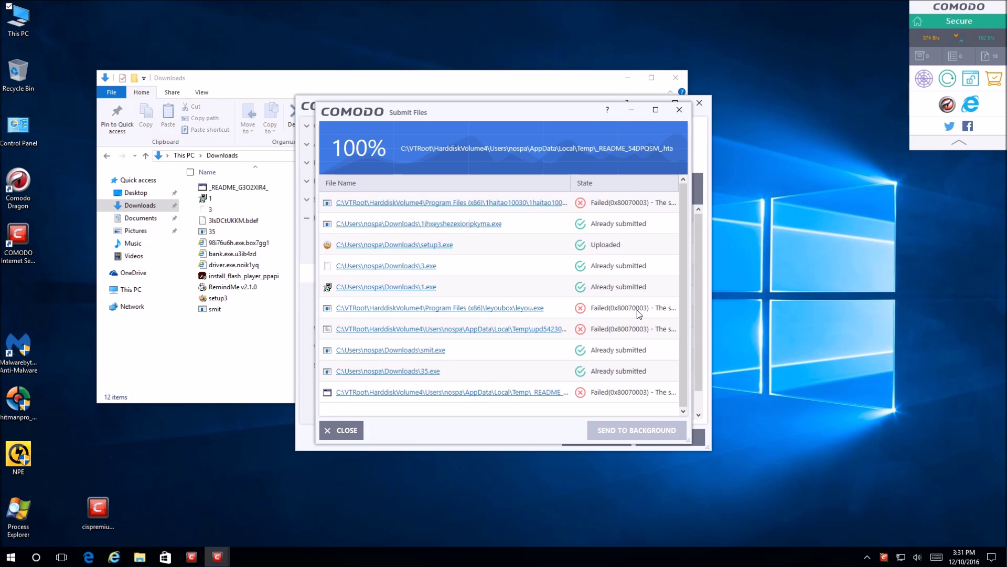
click(347, 430)
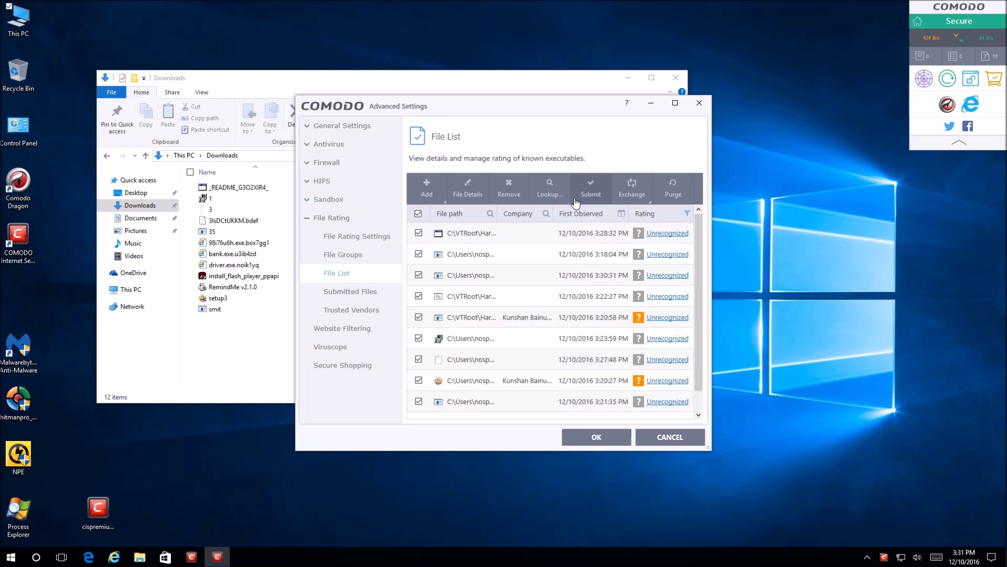
click(508, 189)
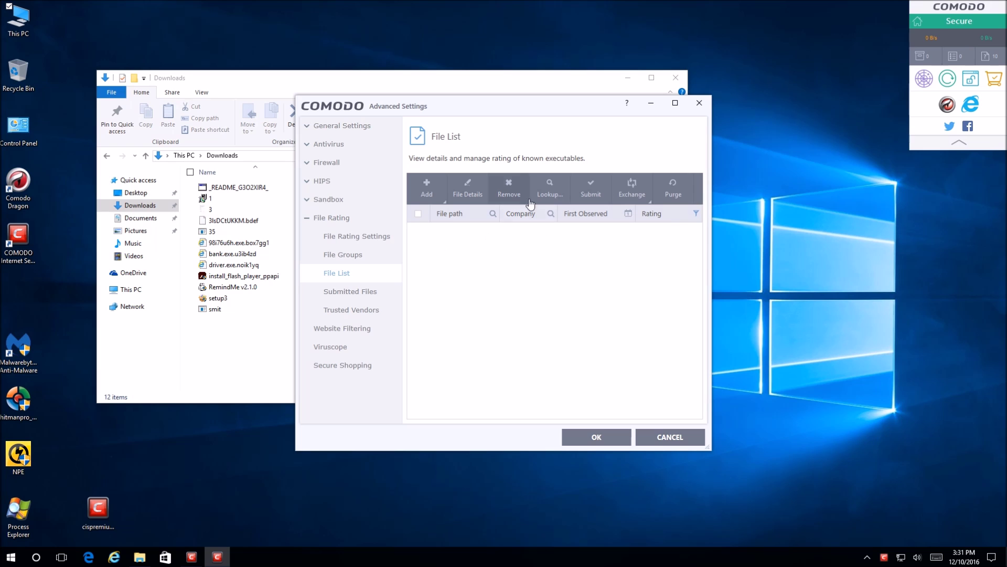
- Try to drop all the files from the Downloads folder directly onto the empty File List
click(254, 327)
drag(247, 325, 240, 184)
drag(324, 303, 483, 409)
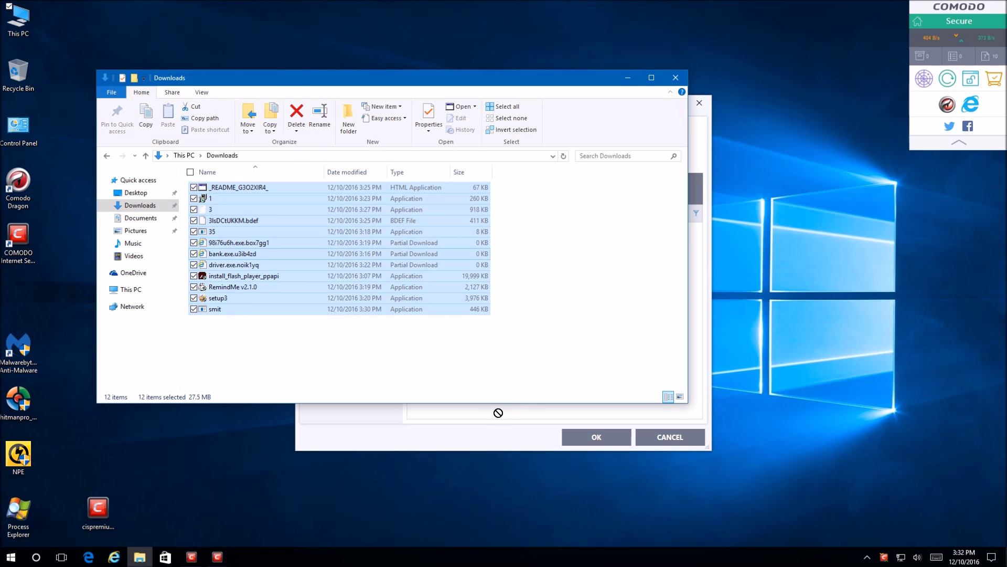
click(637, 420)
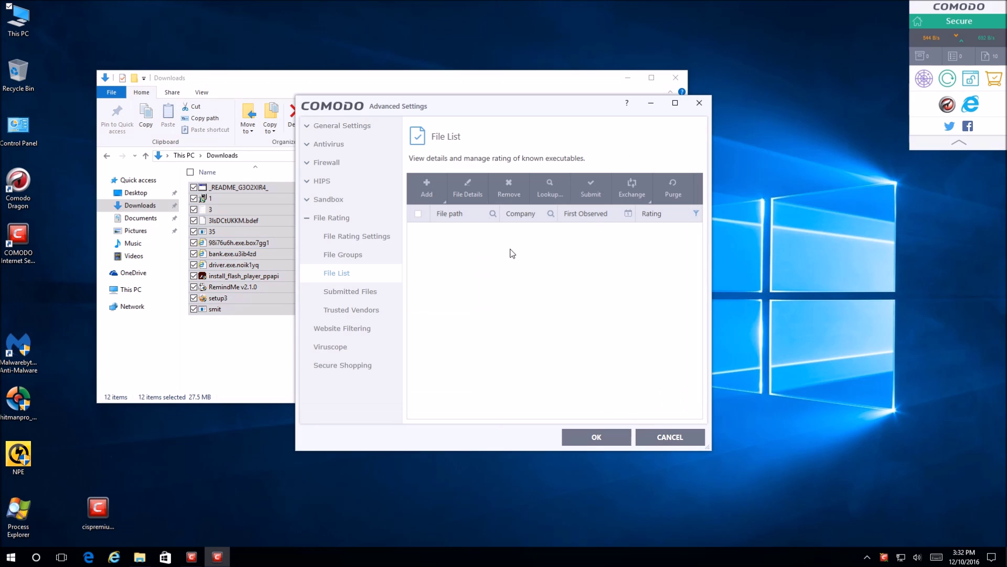
click(440, 198)
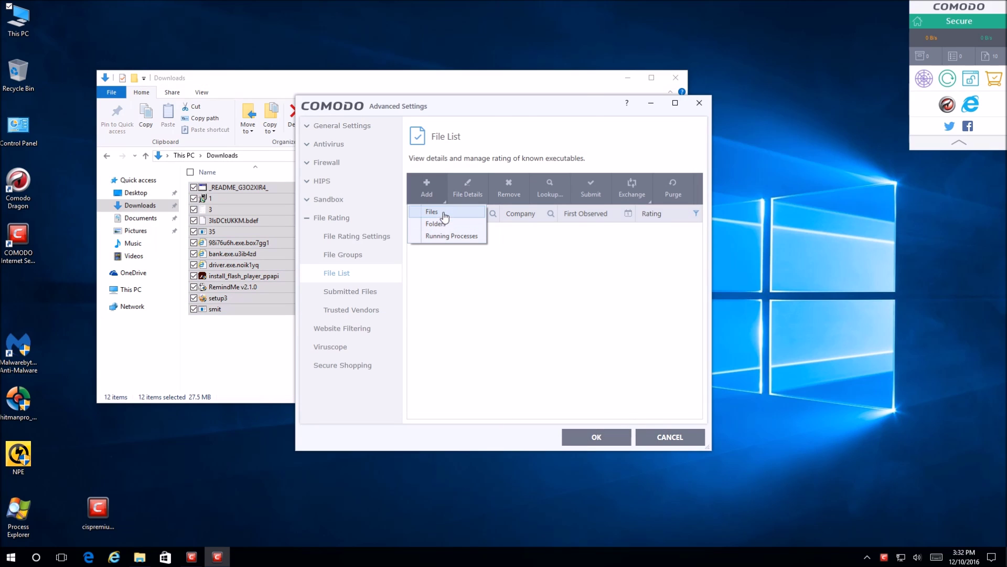
click(443, 212)
click(325, 208)
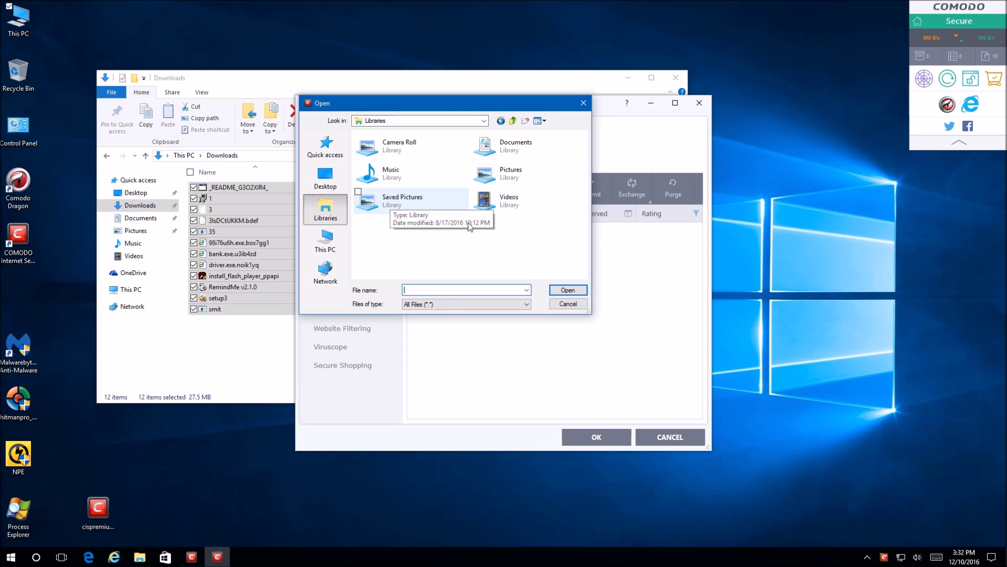
click(577, 306)
click(263, 342)
drag(251, 337, 224, 188)
drag(262, 330, 225, 182)
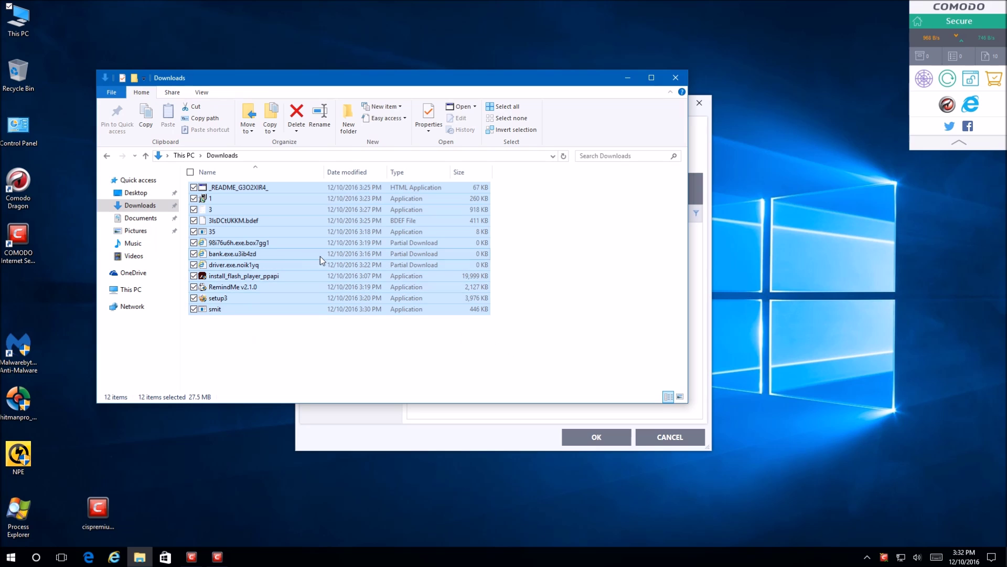
click(697, 299)
- Add all the files in the Downloads folder to the File List as Unrecognized, dismissing the empty-file warning
click(426, 189)
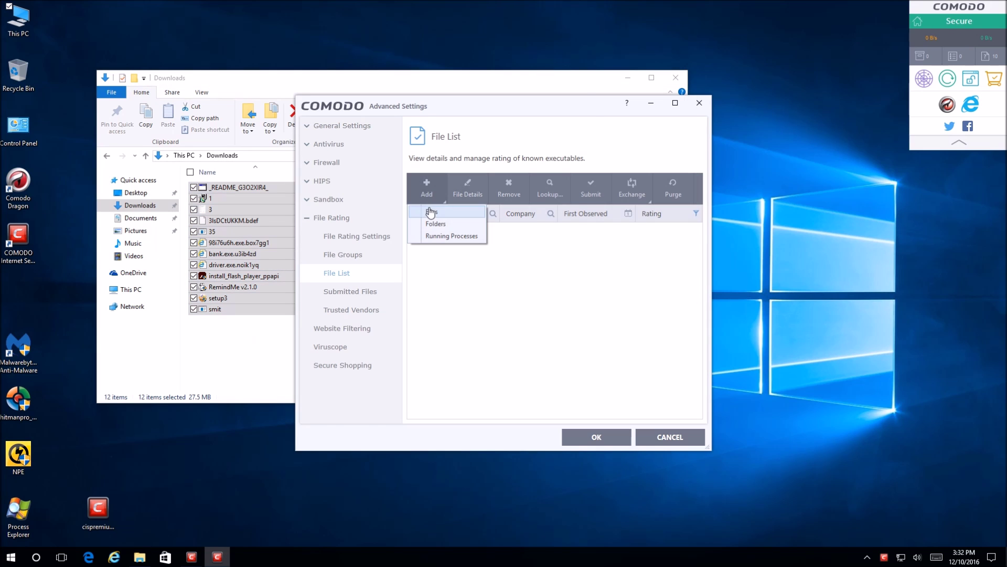
click(430, 211)
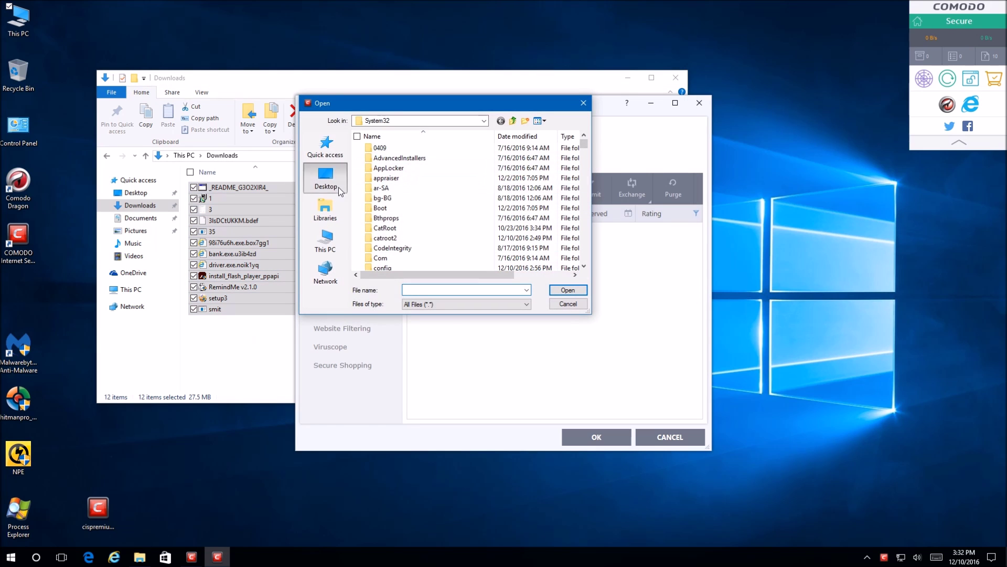
click(325, 209)
click(502, 206)
click(492, 183)
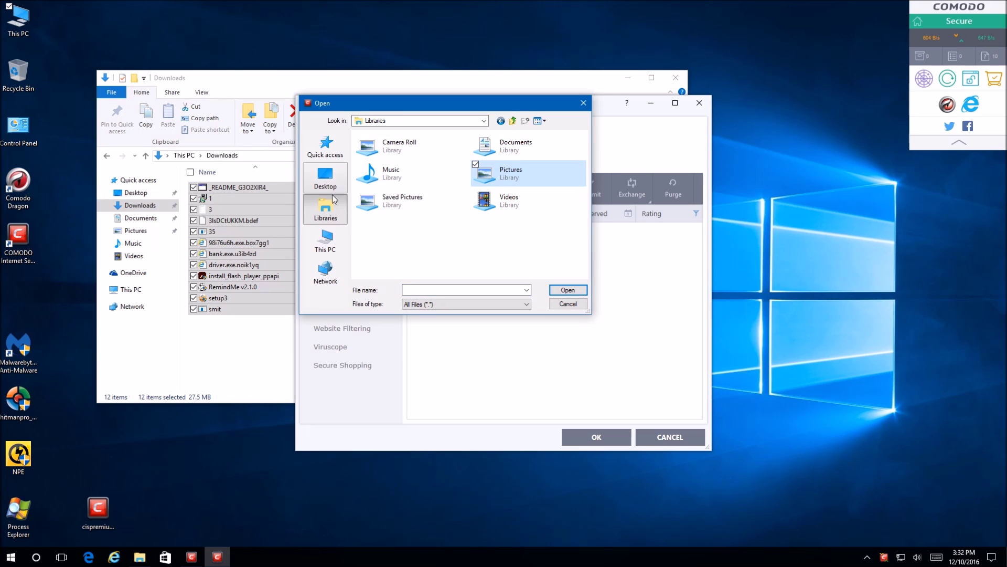
click(325, 241)
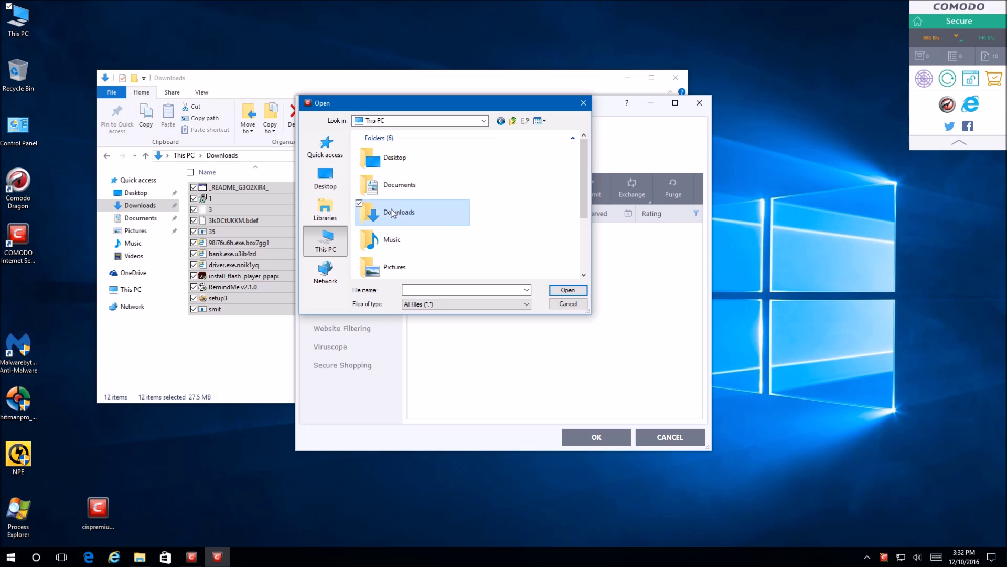
double_click(407, 210)
drag(398, 266, 360, 131)
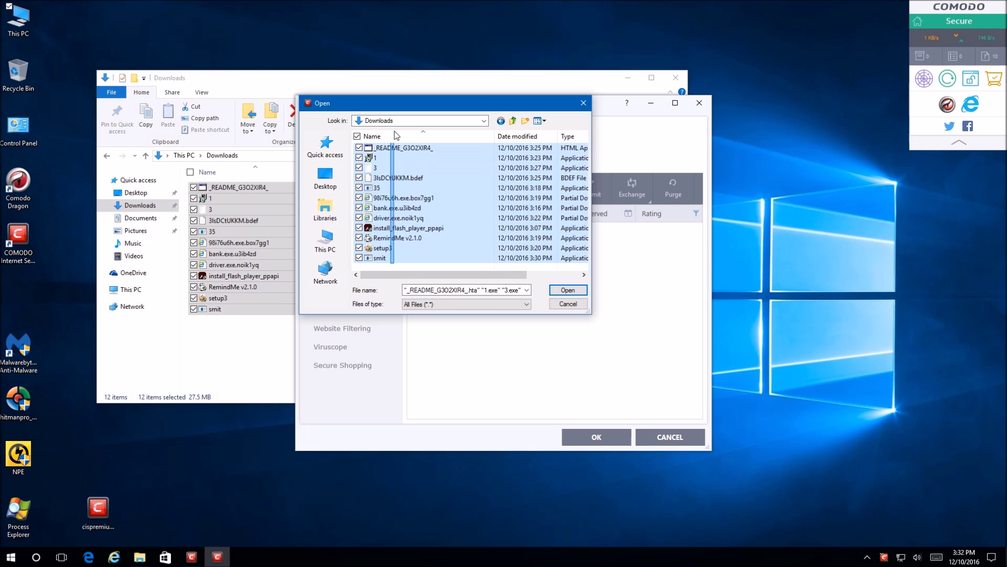
click(556, 292)
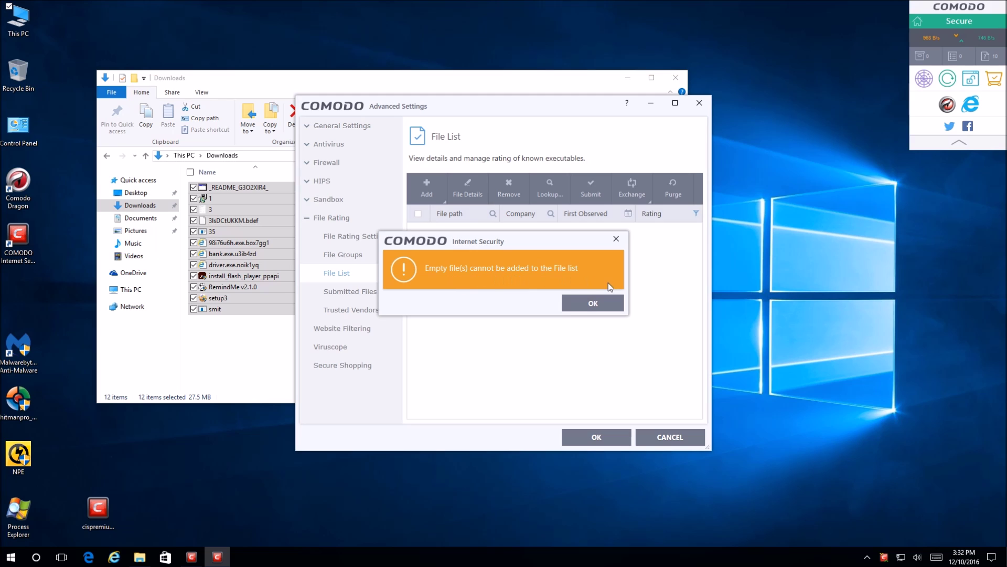
click(588, 303)
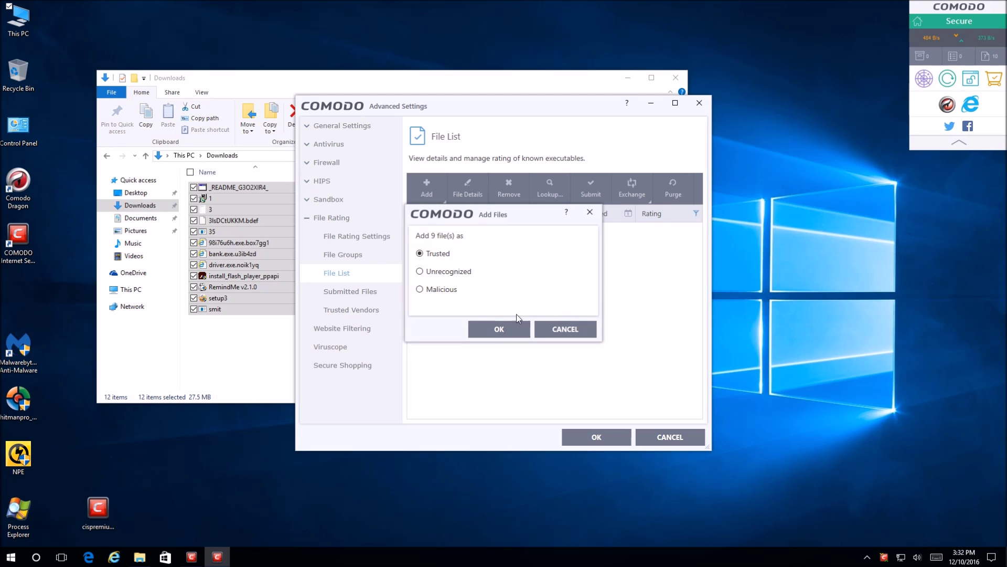
click(497, 329)
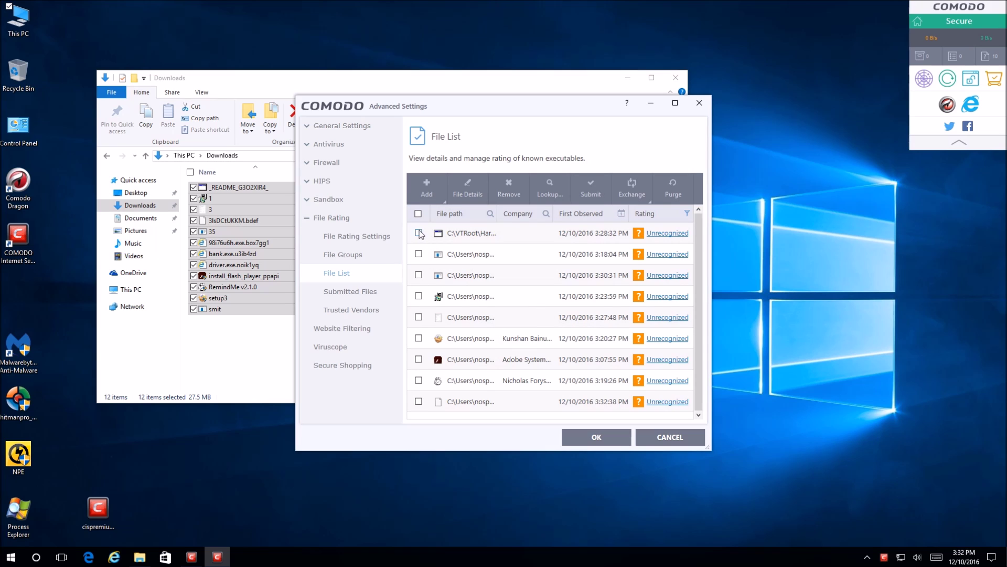
- Purge the invalid entries from the File List and leave all the remaining files selected
click(672, 193)
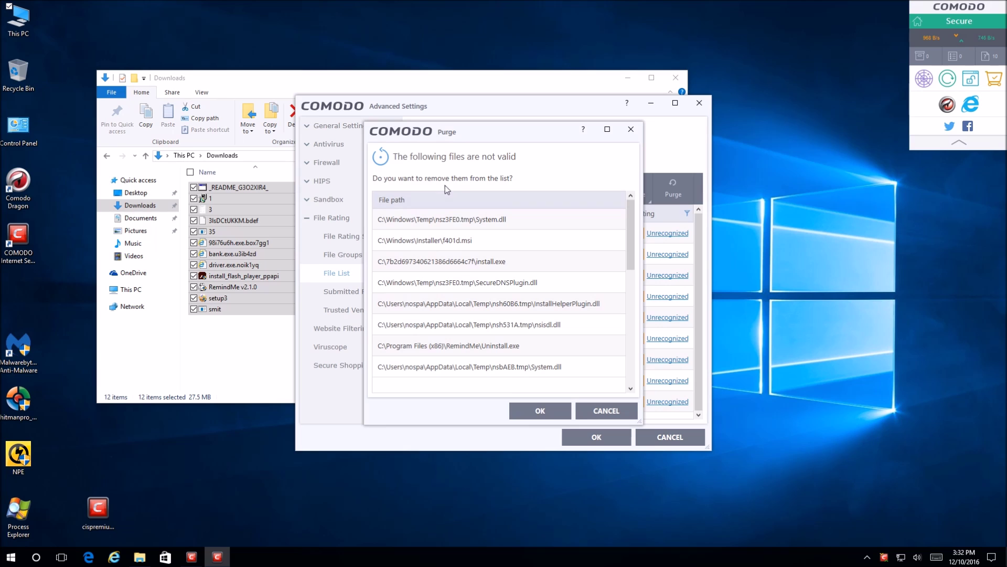
drag(631, 231, 630, 200)
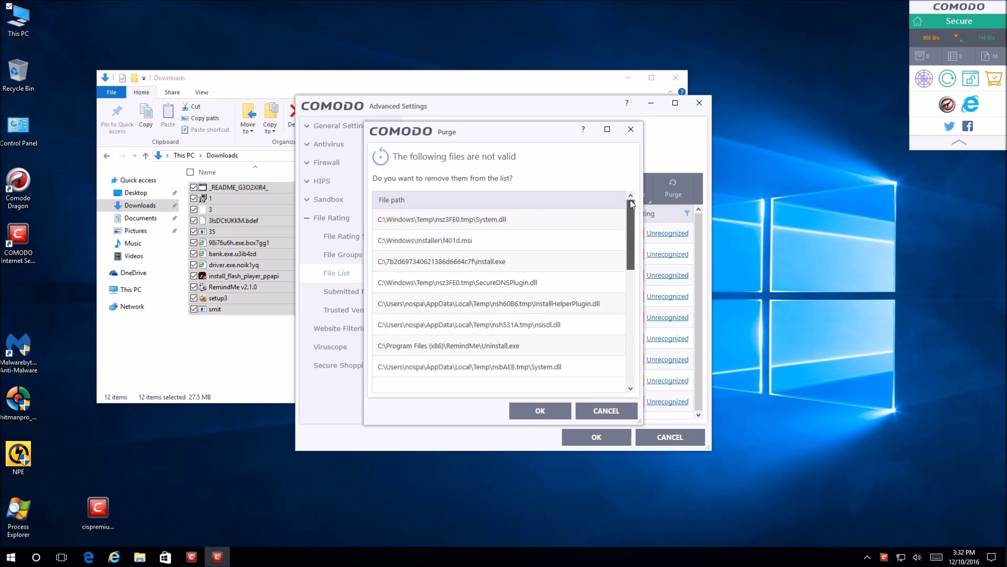
click(527, 416)
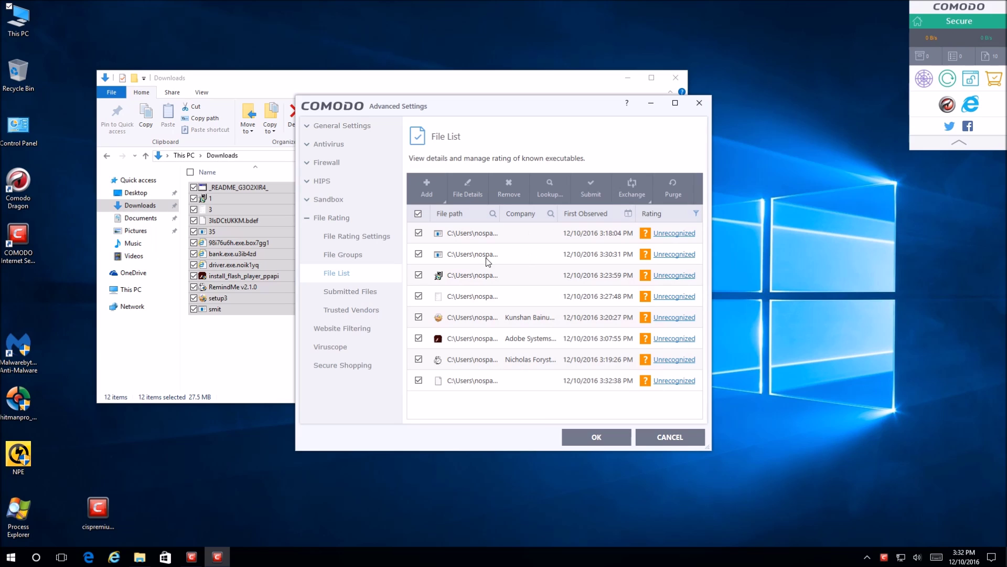
right_click(464, 235)
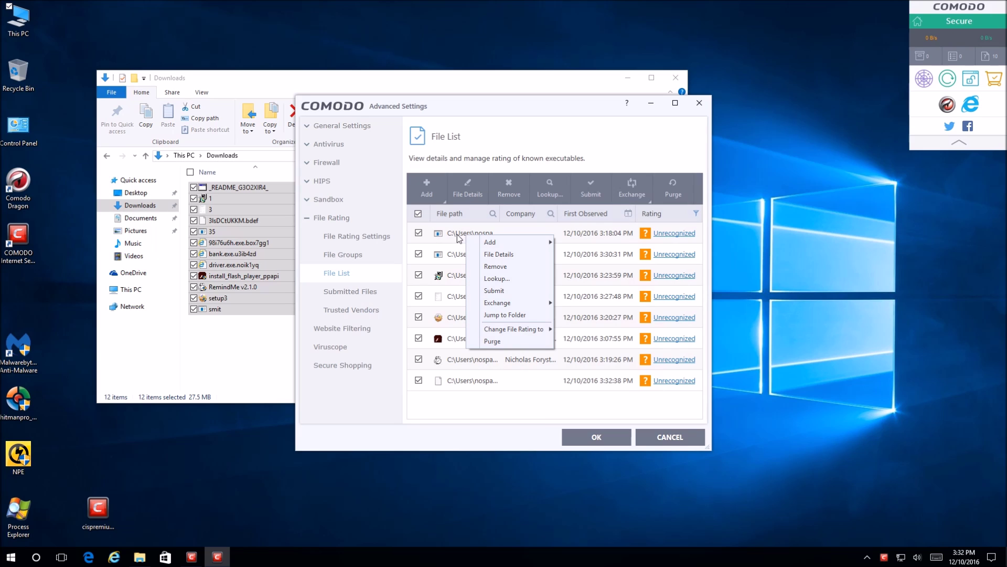
click(455, 401)
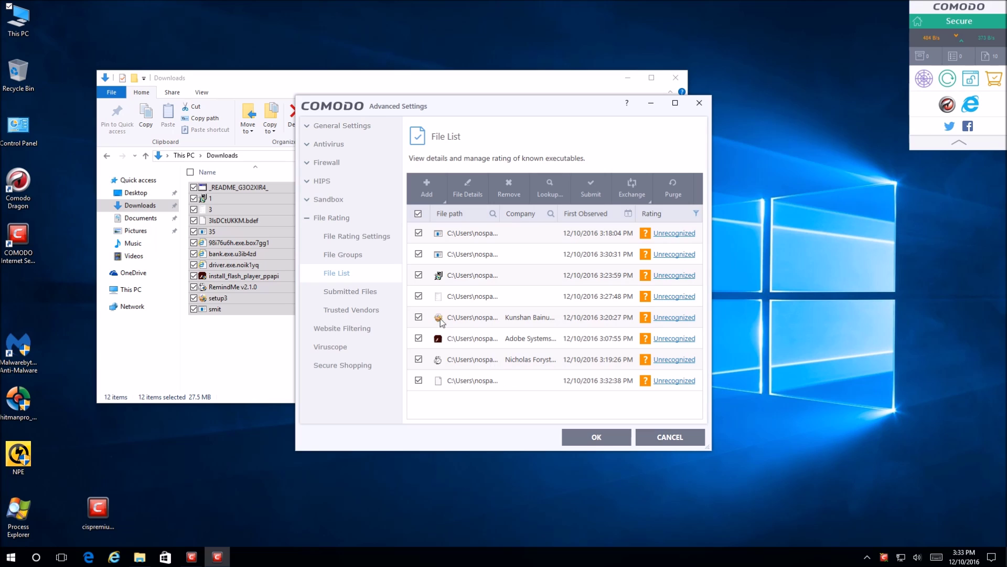
- Move all the files in the Downloads folder to the Recycle Bin and close the folder window
click(254, 337)
drag(245, 334, 237, 183)
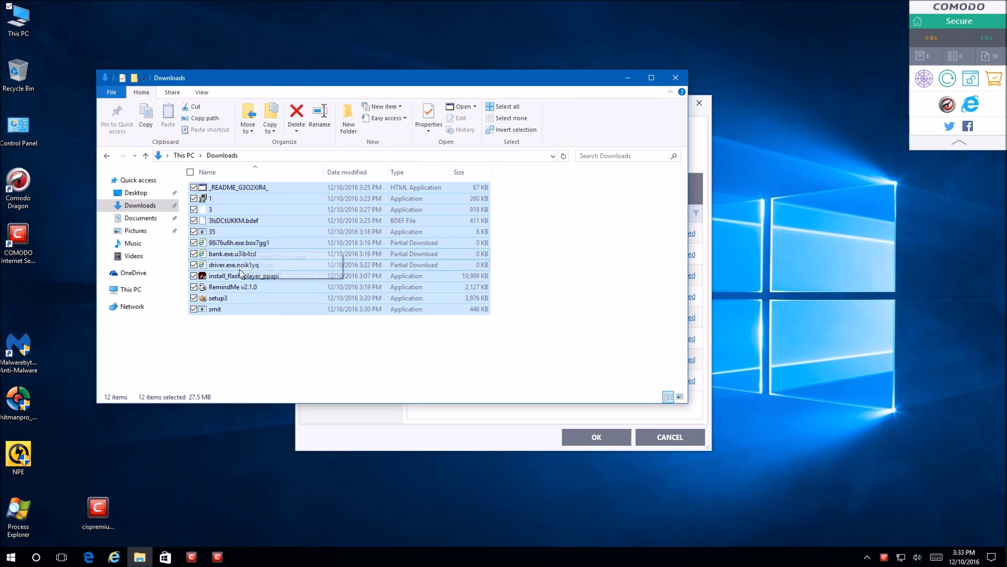
click(461, 345)
drag(288, 328, 228, 189)
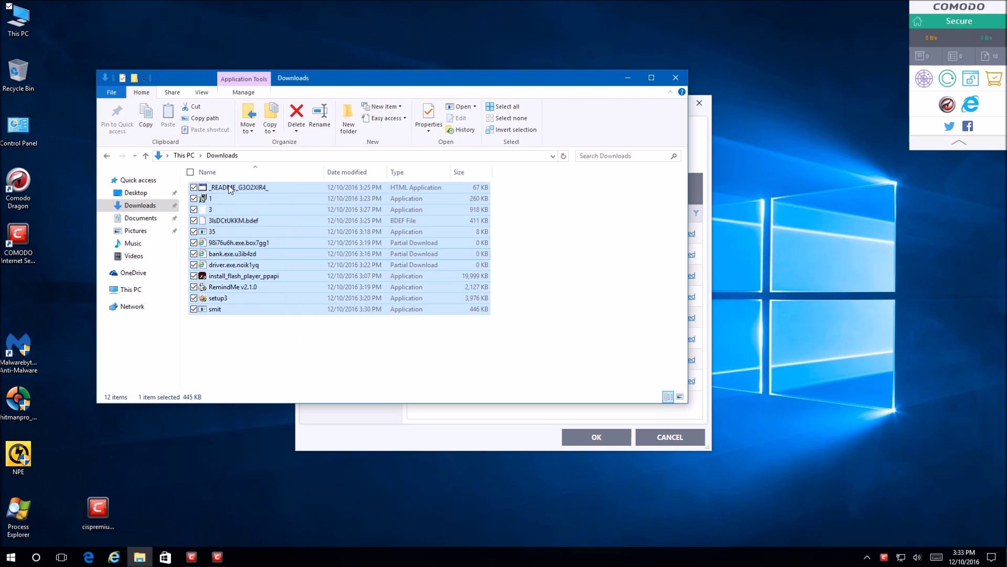
drag(227, 244, 7, 79)
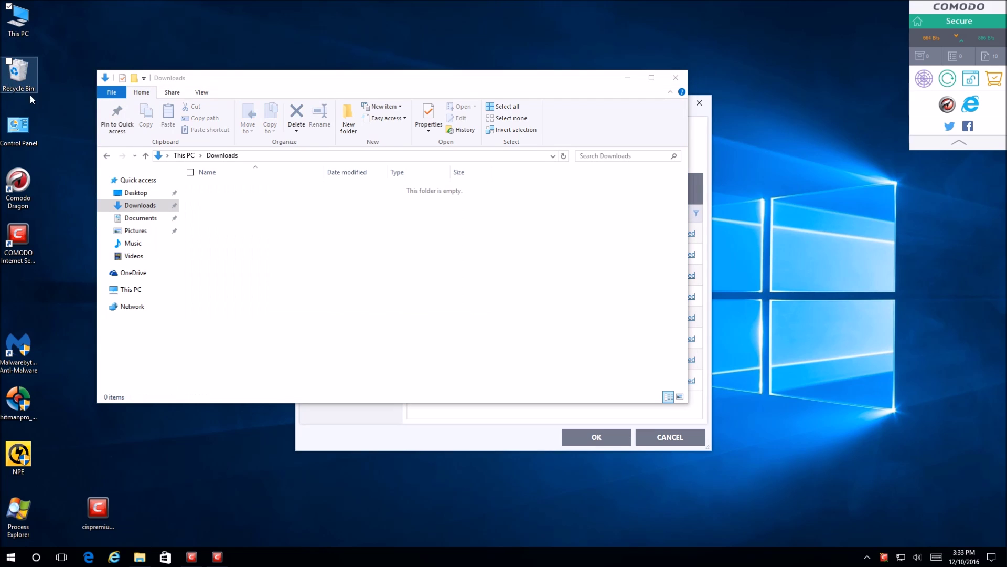
click(676, 77)
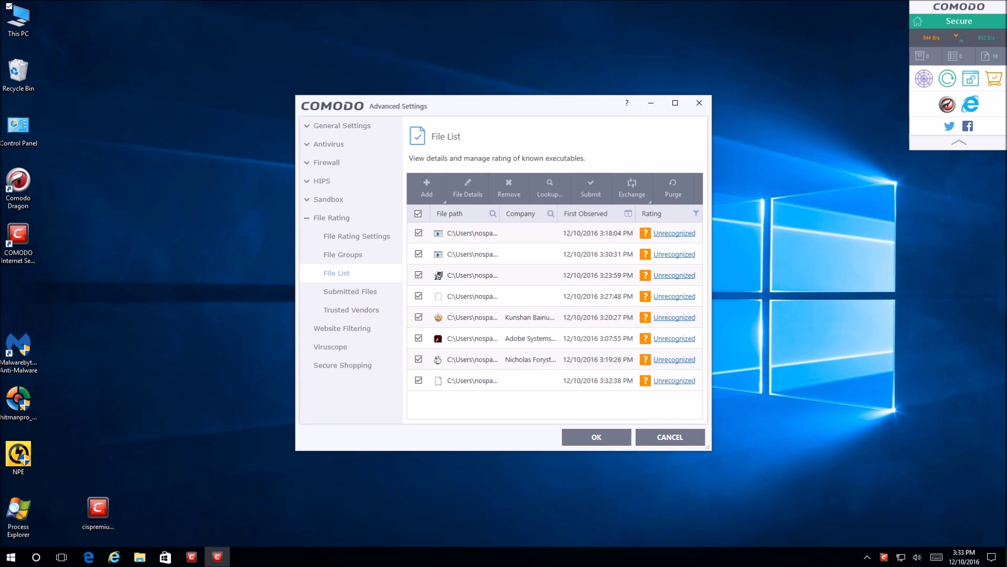
drag(566, 105, 589, 85)
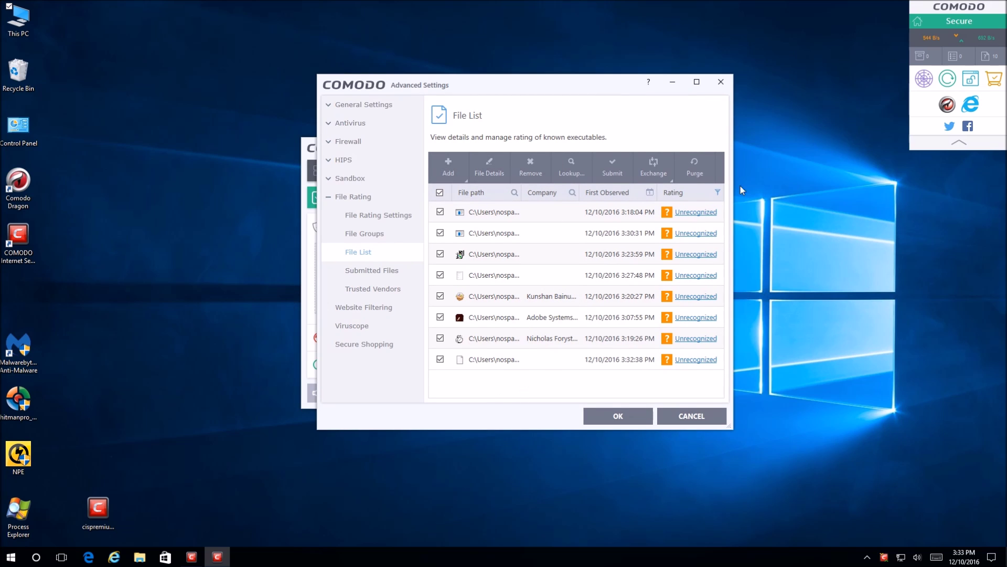
- Purge the entries of the deleted samples from the File List and close the advanced settings
click(694, 168)
click(540, 412)
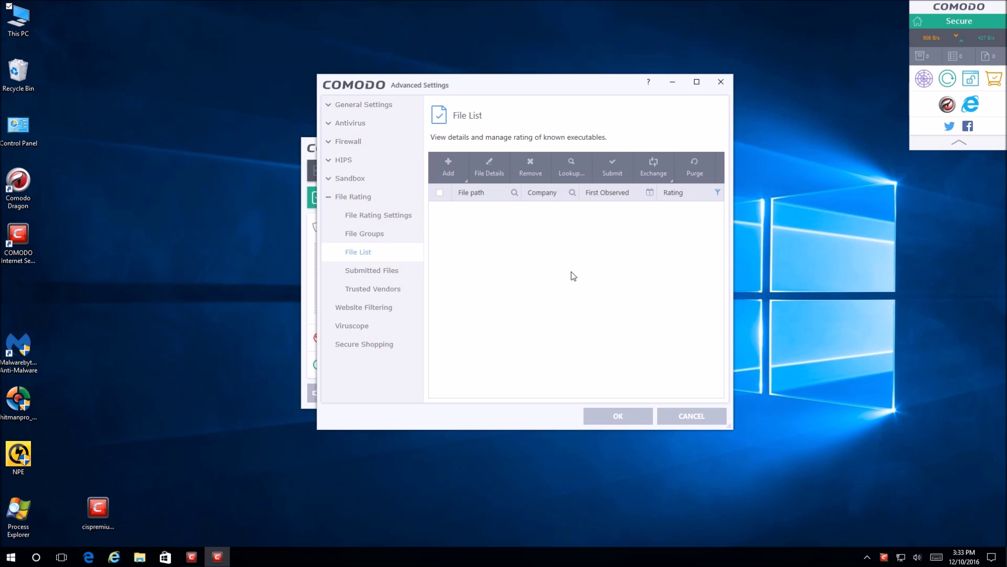
click(694, 146)
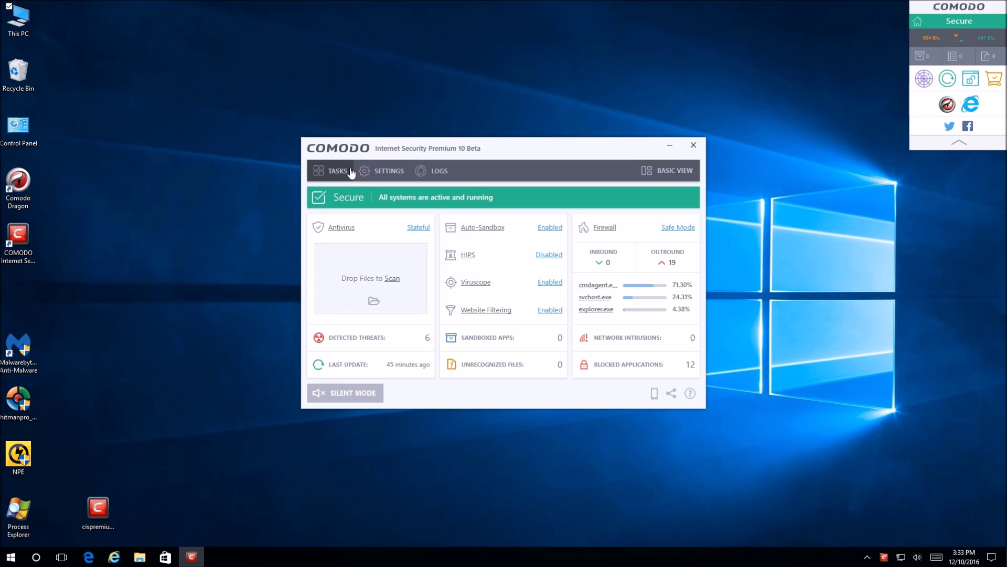
- Switch Comodo to Basic View and run a Quick Scan
click(656, 179)
click(560, 254)
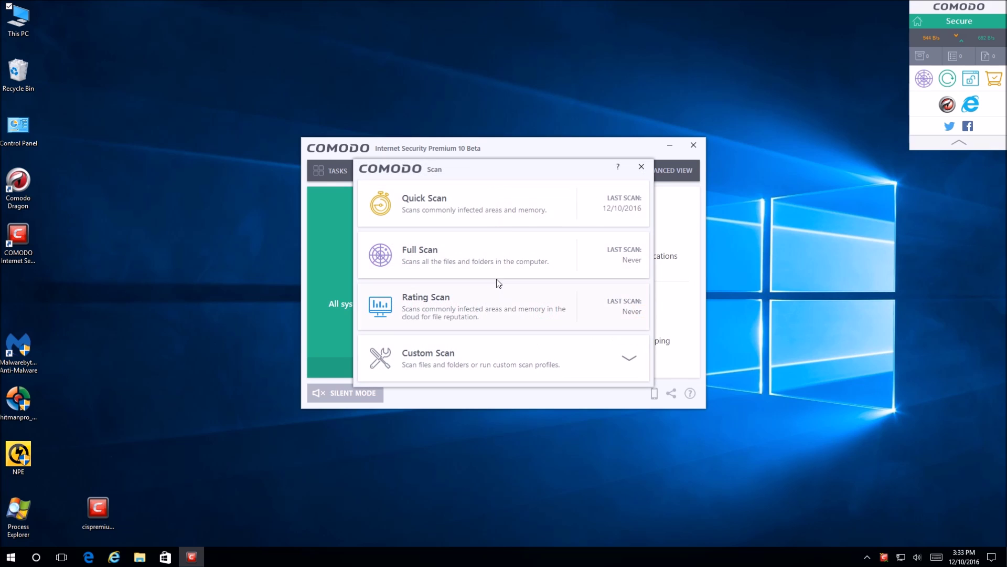
click(511, 215)
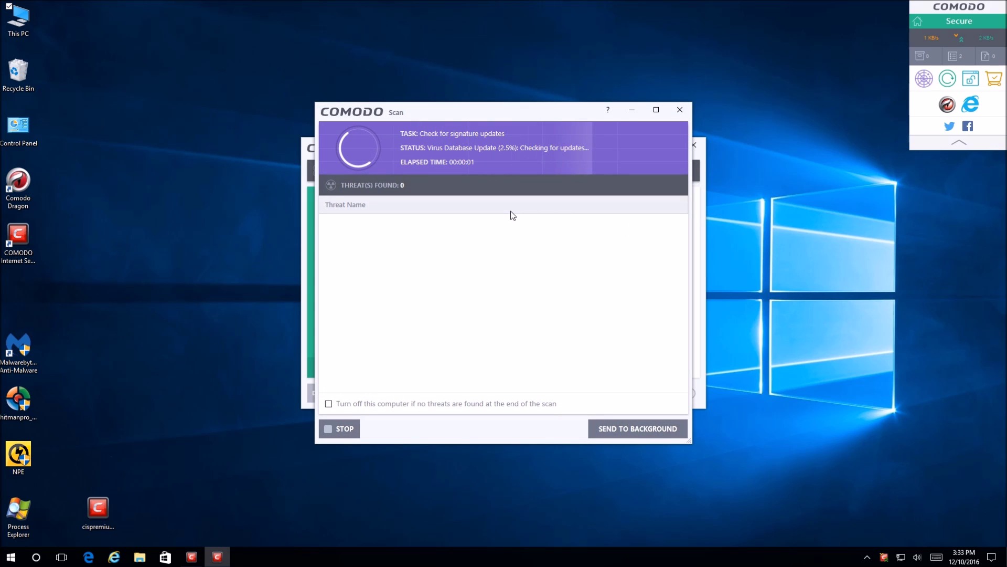
- Launch Malwarebytes Anti-Malware and start its threat scan, closing the finished Comodo scan window
click(22, 370)
double_click(21, 370)
click(464, 349)
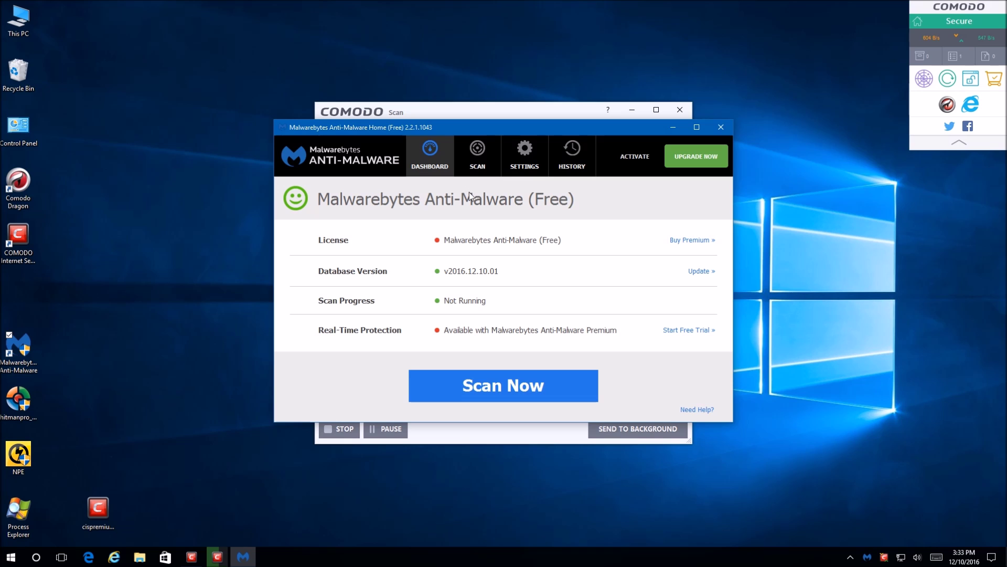
drag(540, 137, 305, 229)
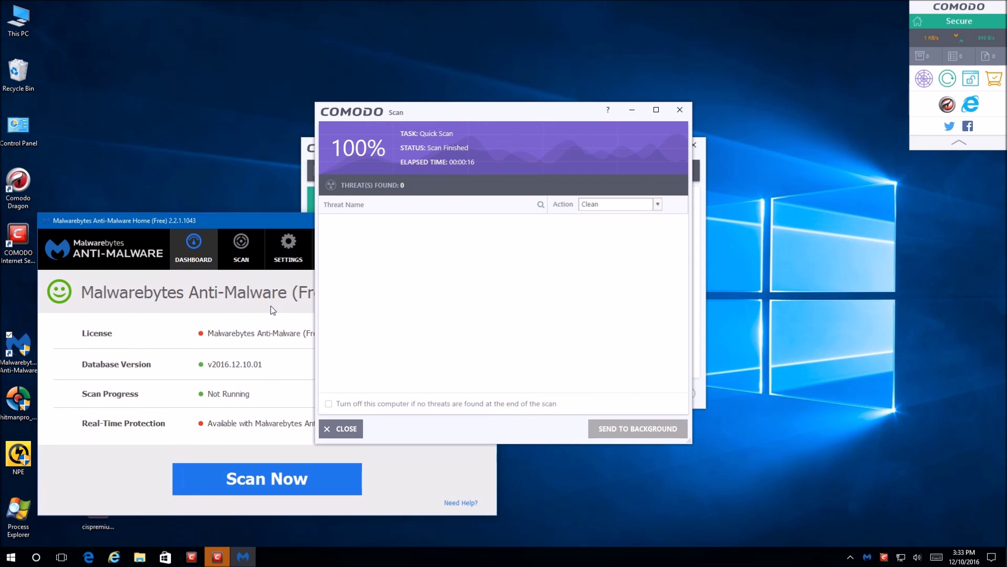
click(344, 422)
drag(370, 220, 372, 206)
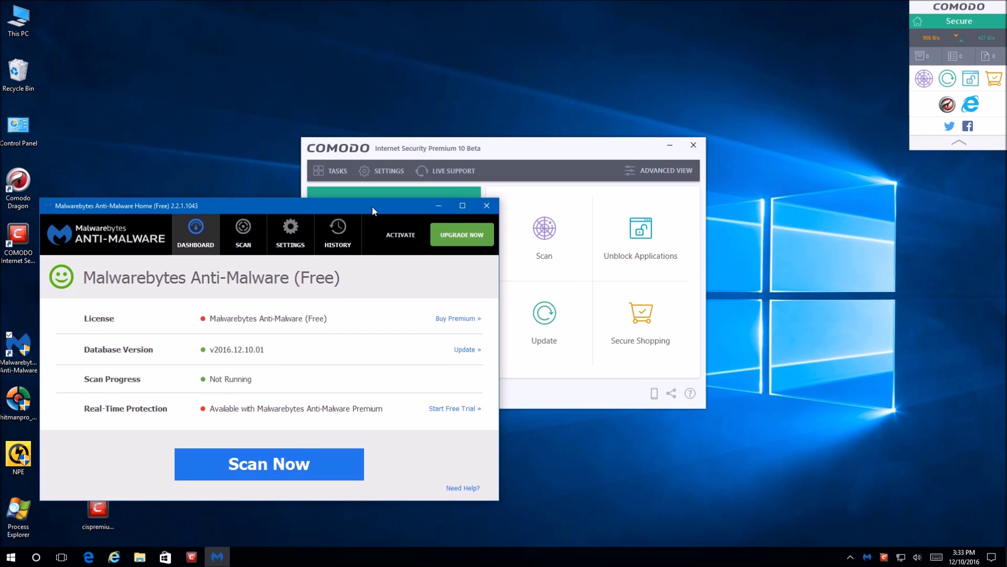
click(249, 462)
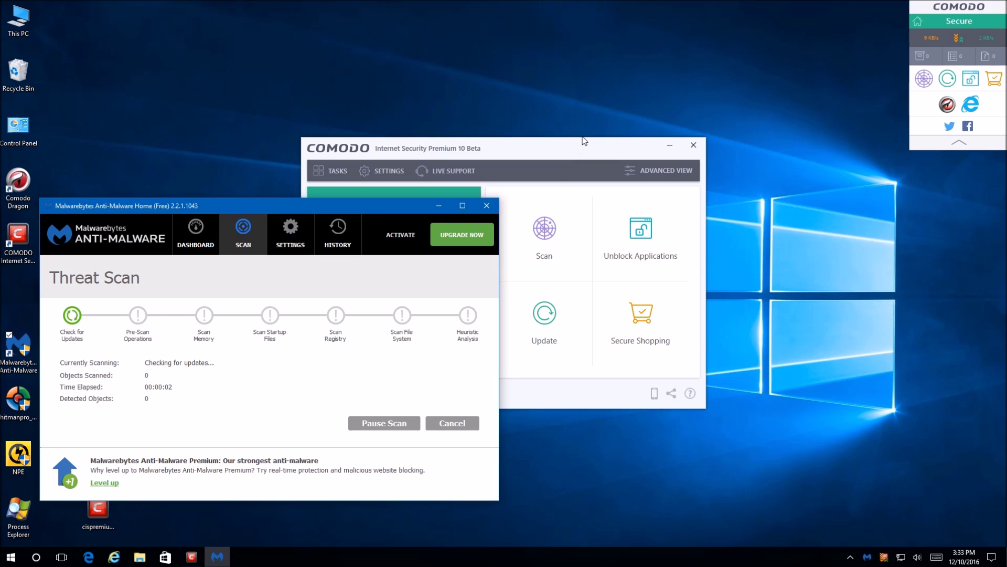
- Run another Quick Scan in Comodo and close the main Comodo window
click(576, 149)
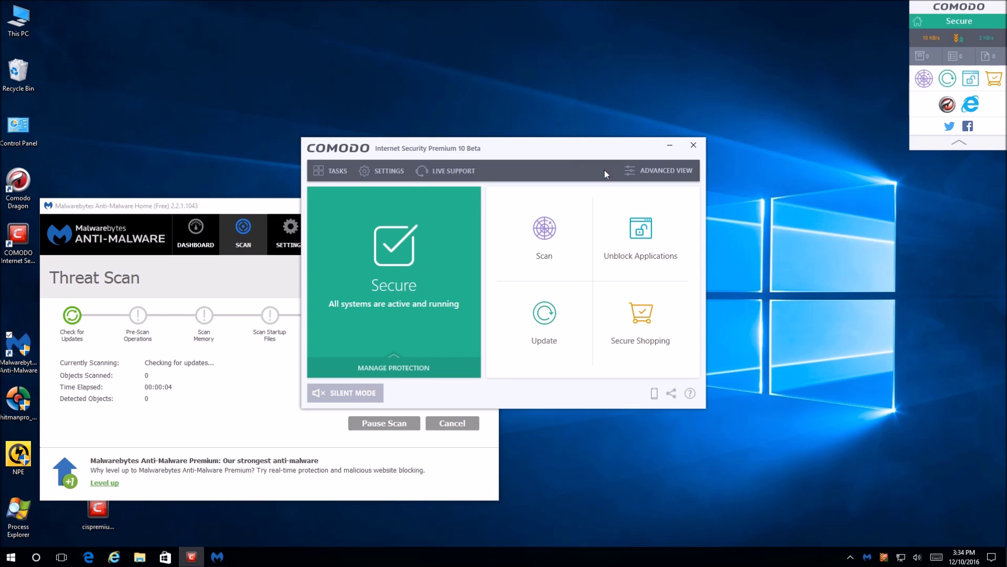
click(501, 229)
click(496, 231)
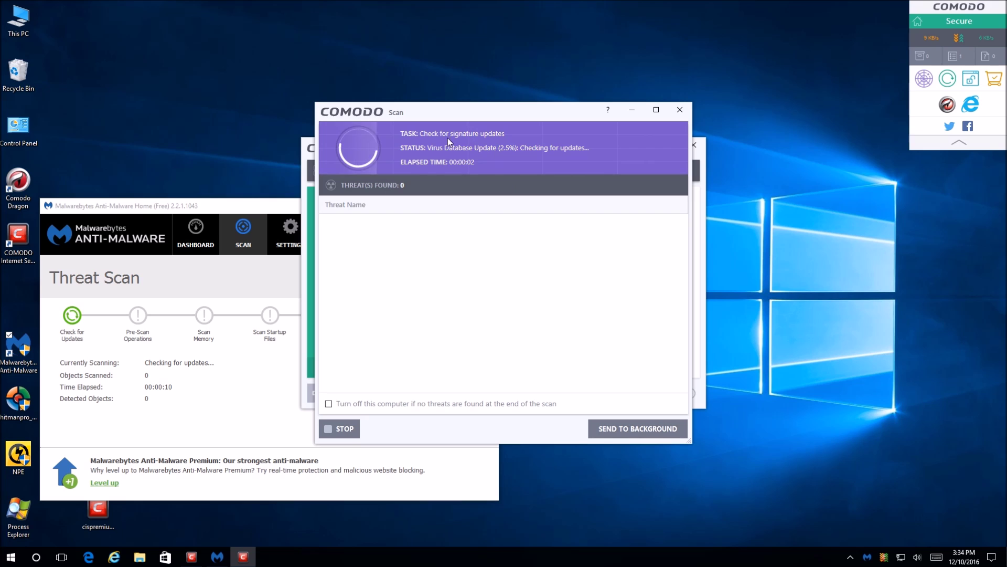
click(702, 158)
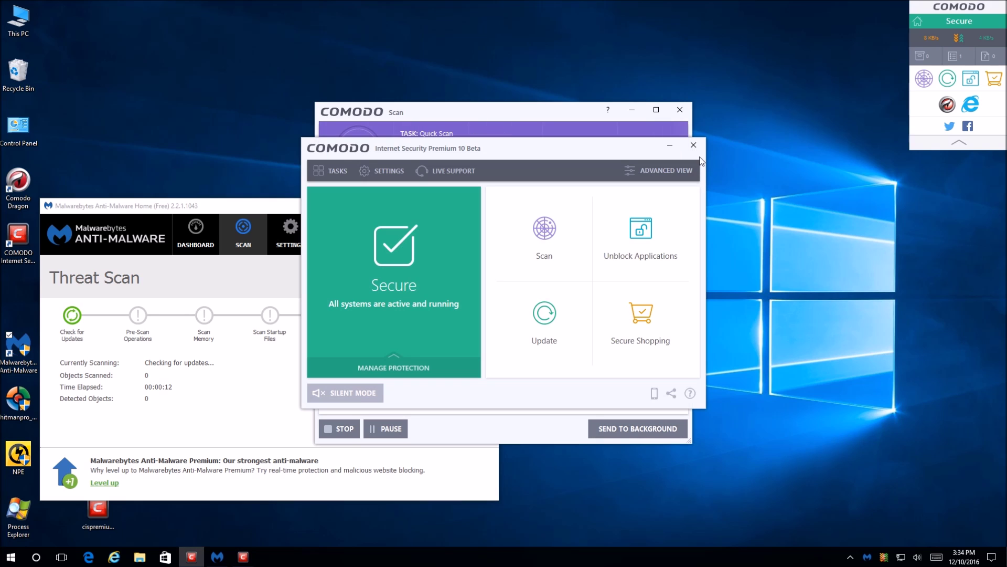
click(694, 145)
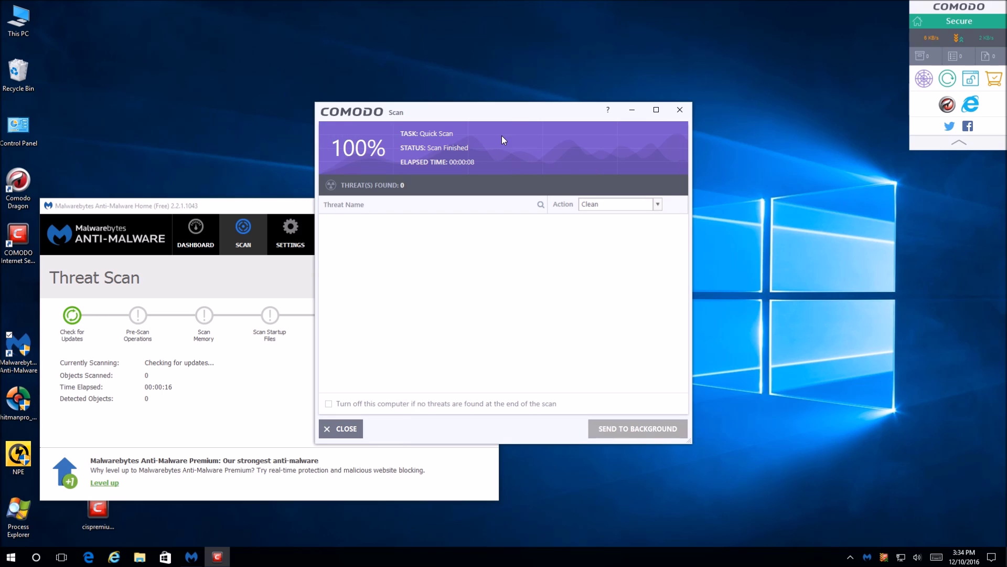
- Bring the Malwarebytes scan to the front, then launch HitmanPro 3.7 and allow it to make changes to the device
click(300, 209)
drag(294, 207, 506, 174)
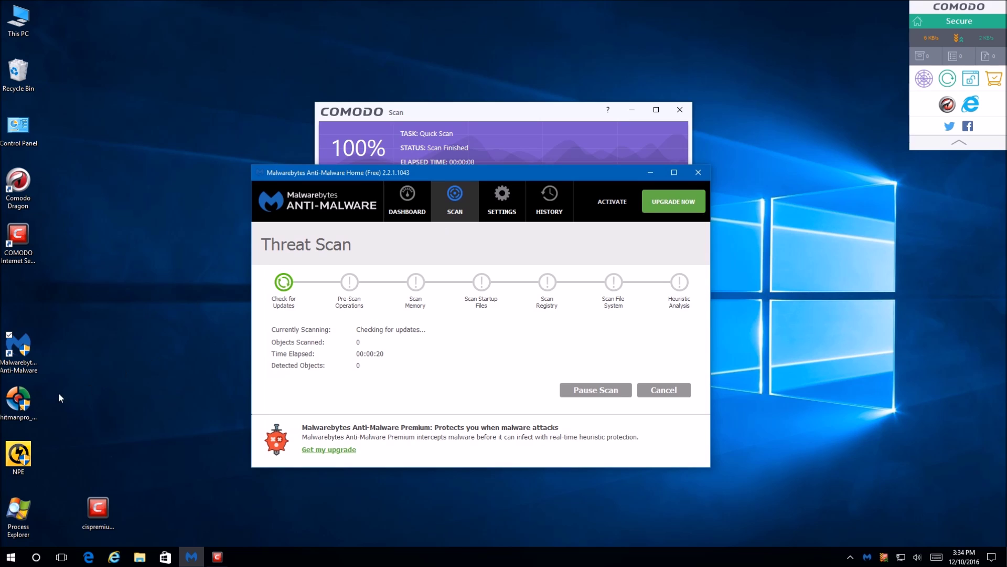
double_click(19, 402)
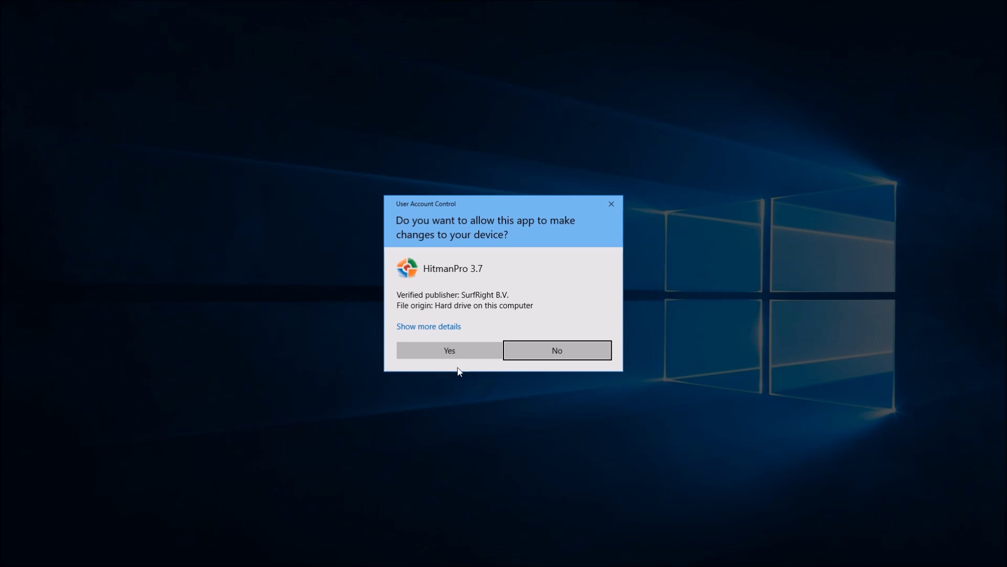
click(467, 354)
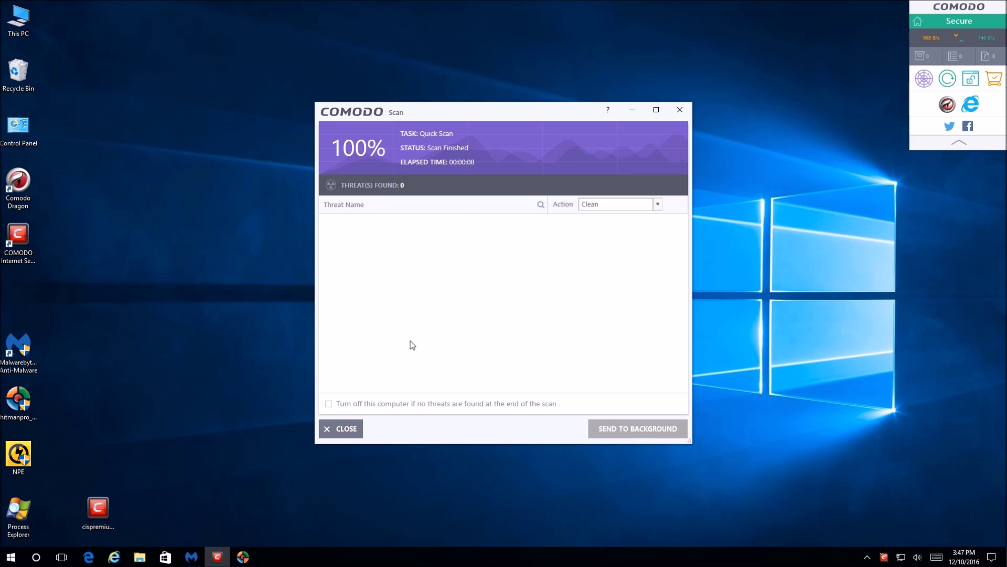
- Review and close the Malwarebytes scan results, then inspect the detection names of the malicious executables in the HitmanPro results
click(192, 557)
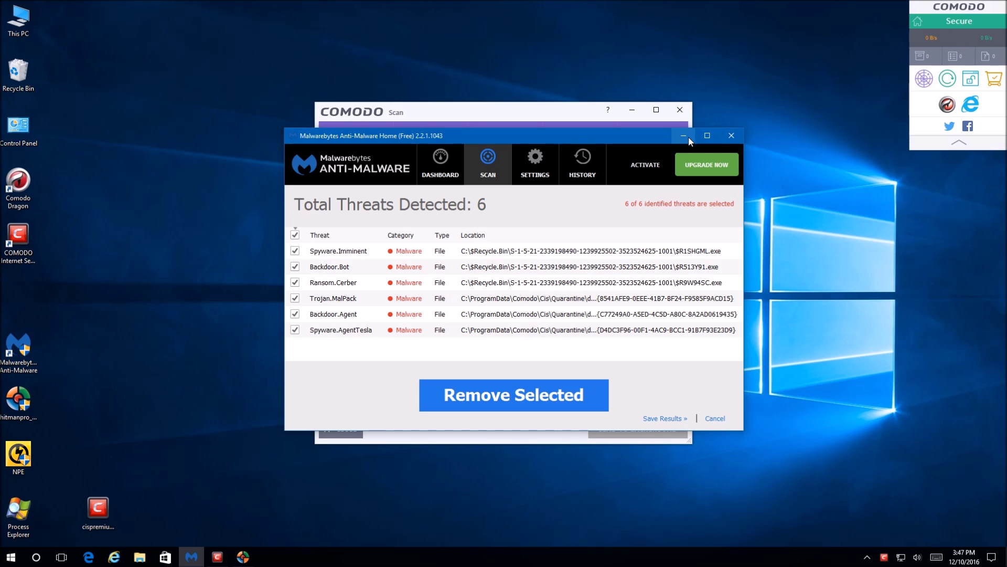
click(732, 136)
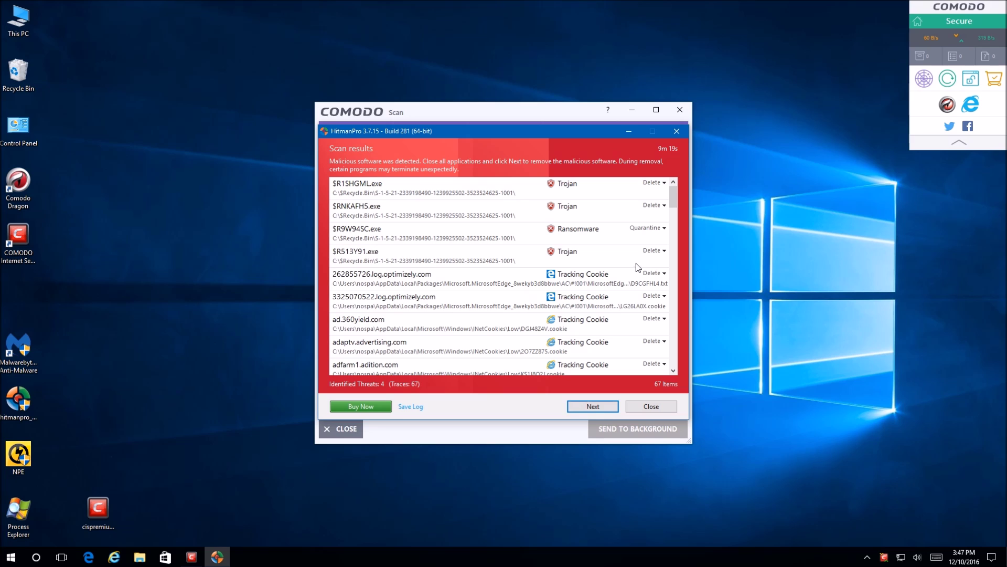
click(394, 197)
click(391, 212)
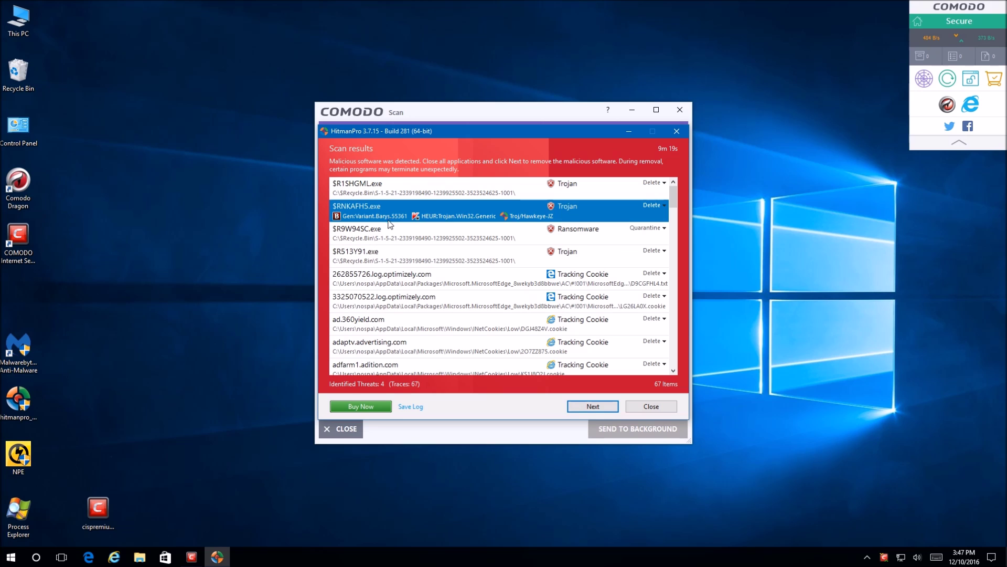
click(390, 231)
click(386, 259)
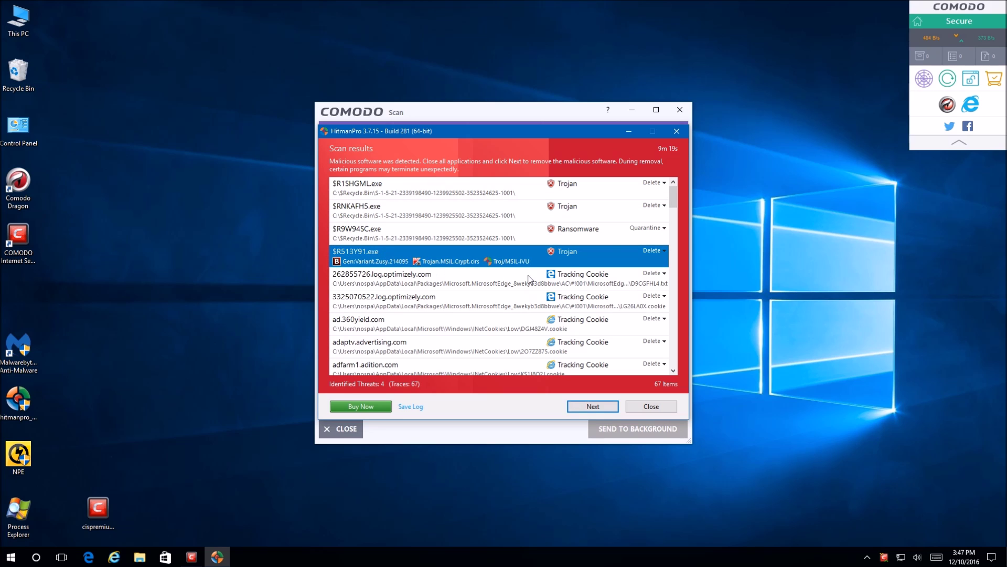
mouse_move(673, 198)
mouse_down()
mouse_move(672, 346)
mouse_move(674, 190)
mouse_up()
click(464, 210)
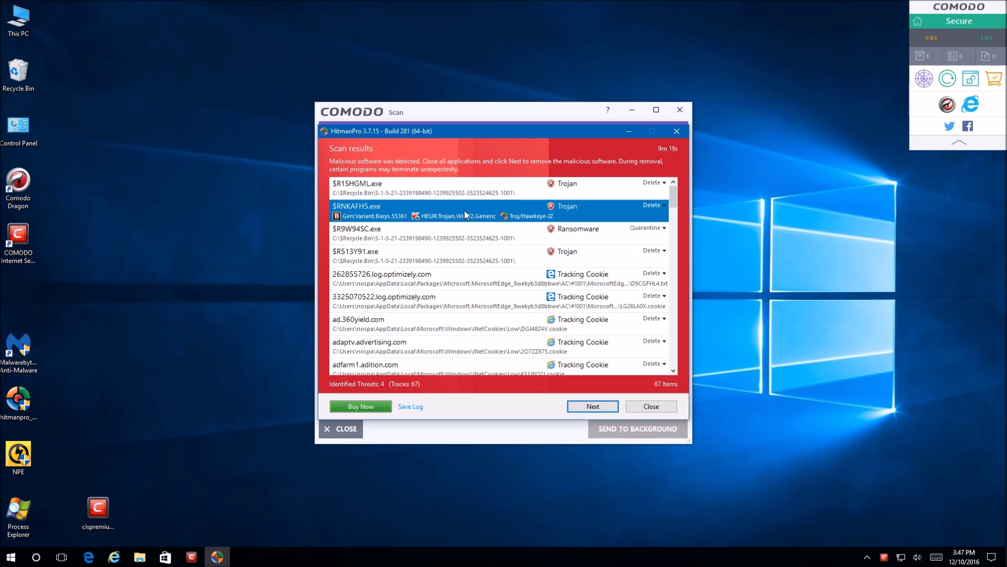
click(452, 196)
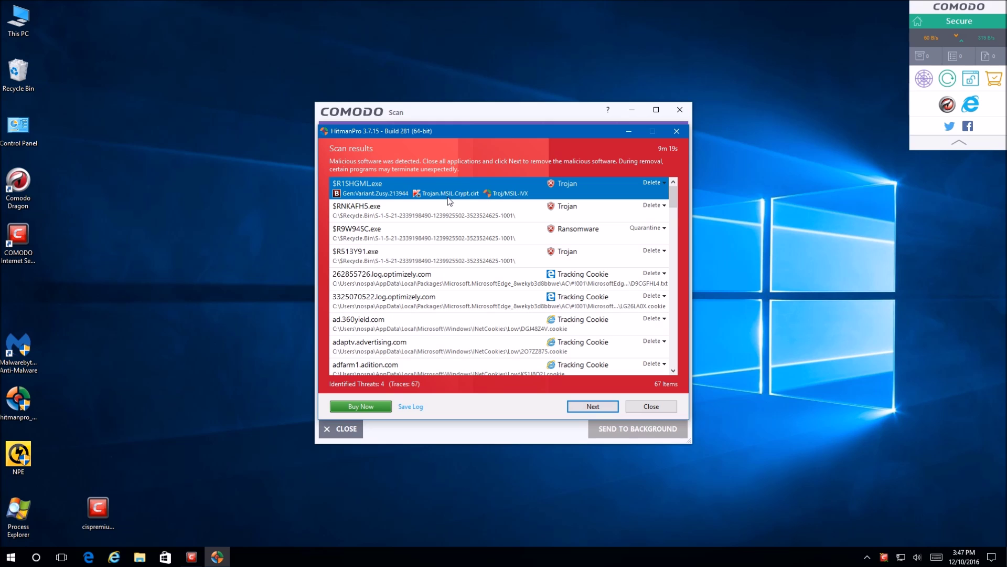
- Open This PC and close the HitmanPro results and the finished Comodo scan
double_click(29, 23)
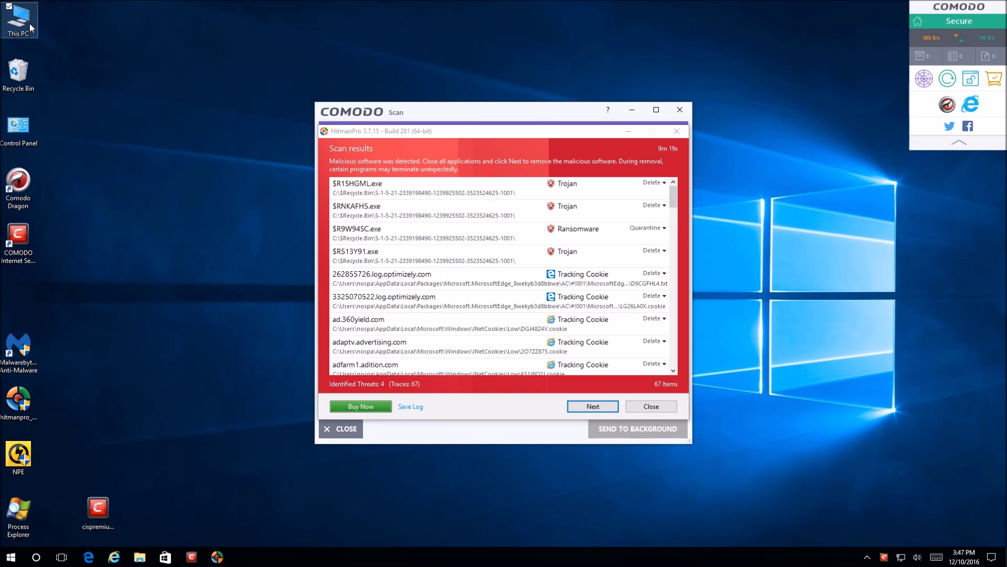
click(677, 131)
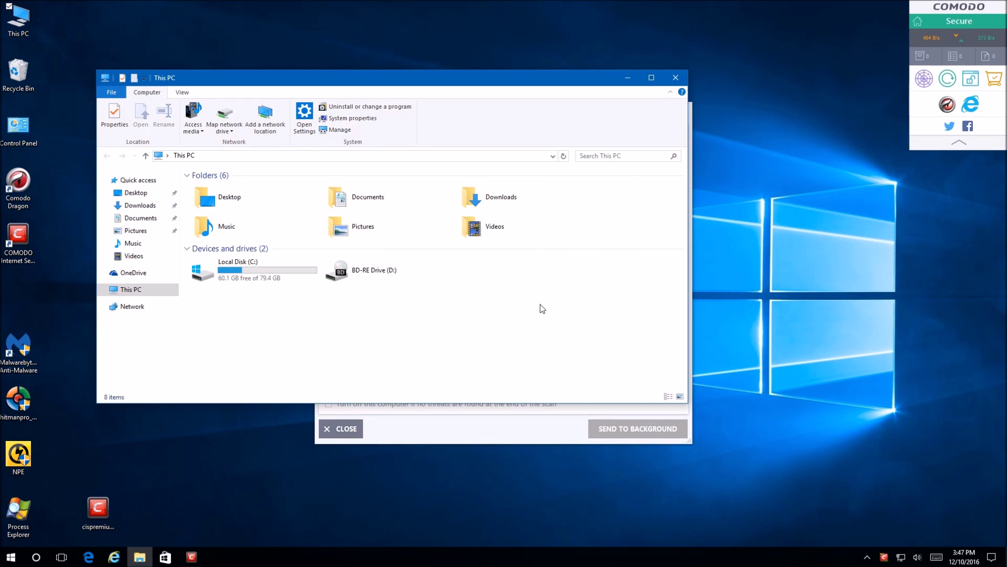
click(342, 428)
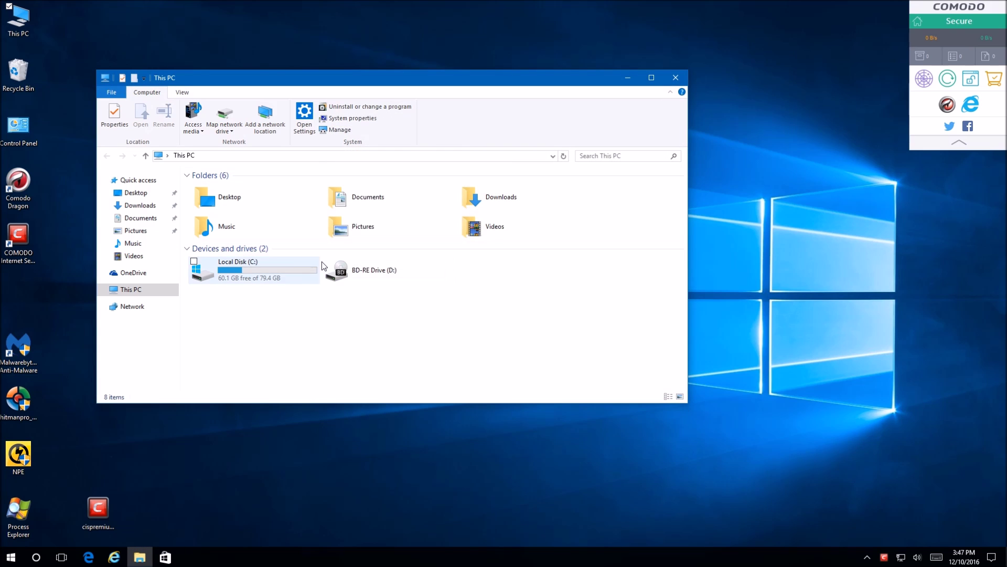
- Check the contents of the Pictures, Videos, Downloads and Music folders for signs of damage
double_click(384, 239)
double_click(277, 212)
click(107, 156)
click(107, 156)
double_click(488, 231)
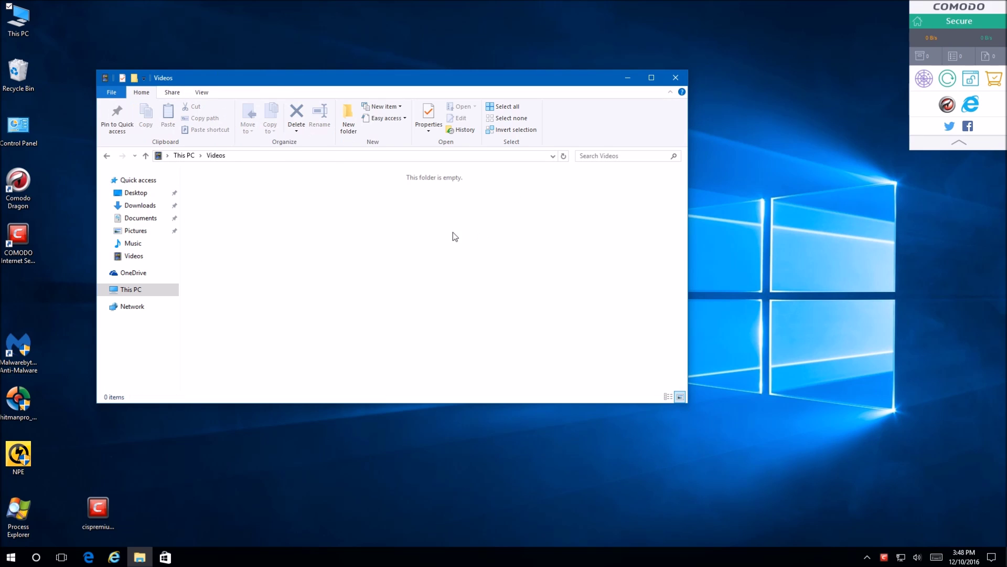
click(107, 156)
double_click(498, 195)
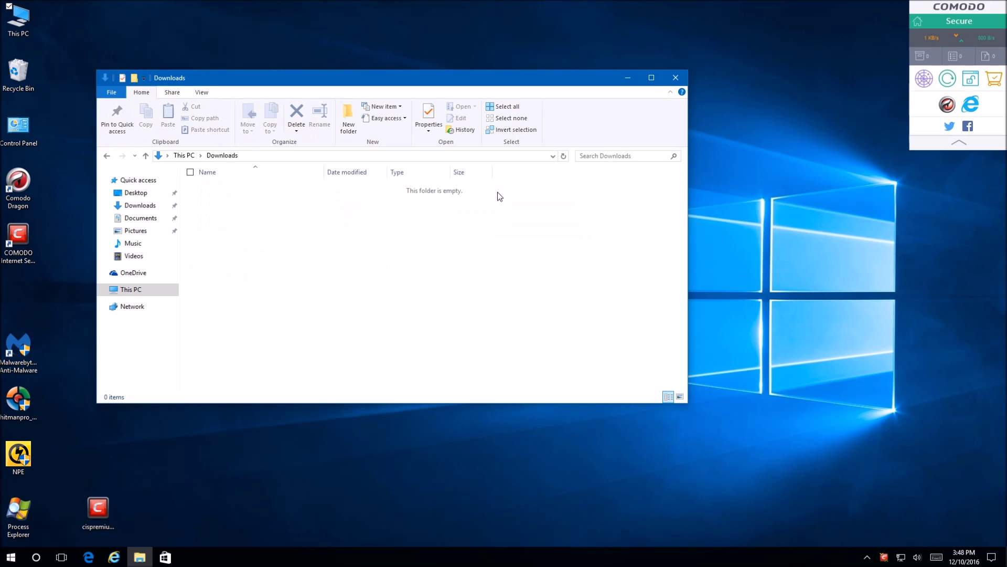
click(181, 156)
click(341, 232)
double_click(234, 229)
click(107, 156)
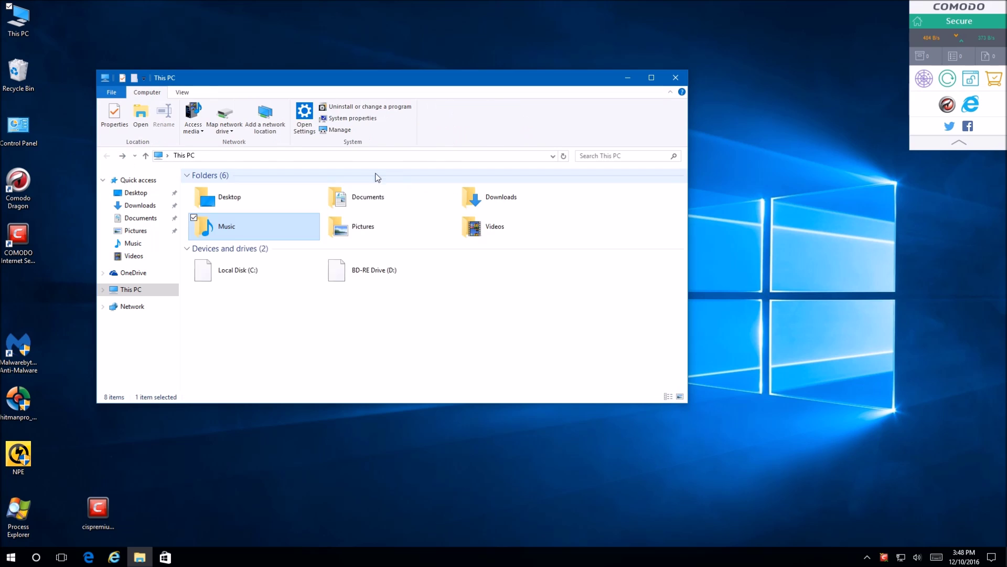
- Check the files in the Documents folder and its CCE subfolder, then close the folder window
double_click(362, 195)
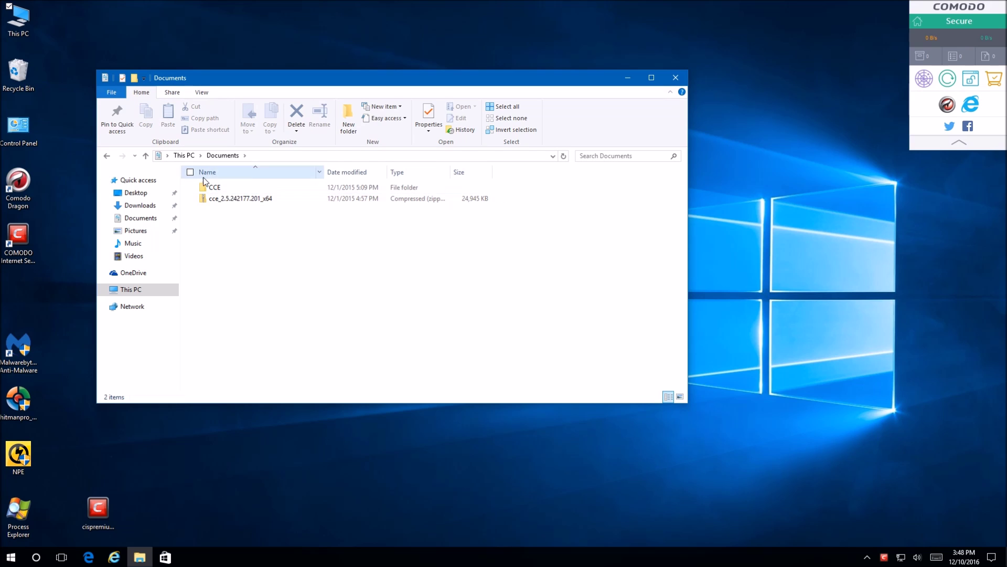
double_click(219, 189)
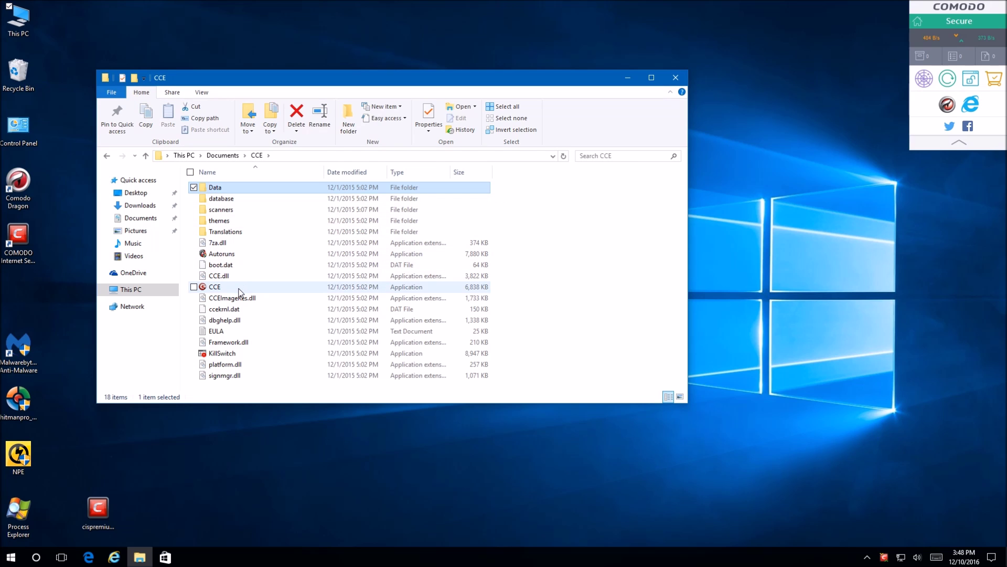
click(111, 156)
click(112, 157)
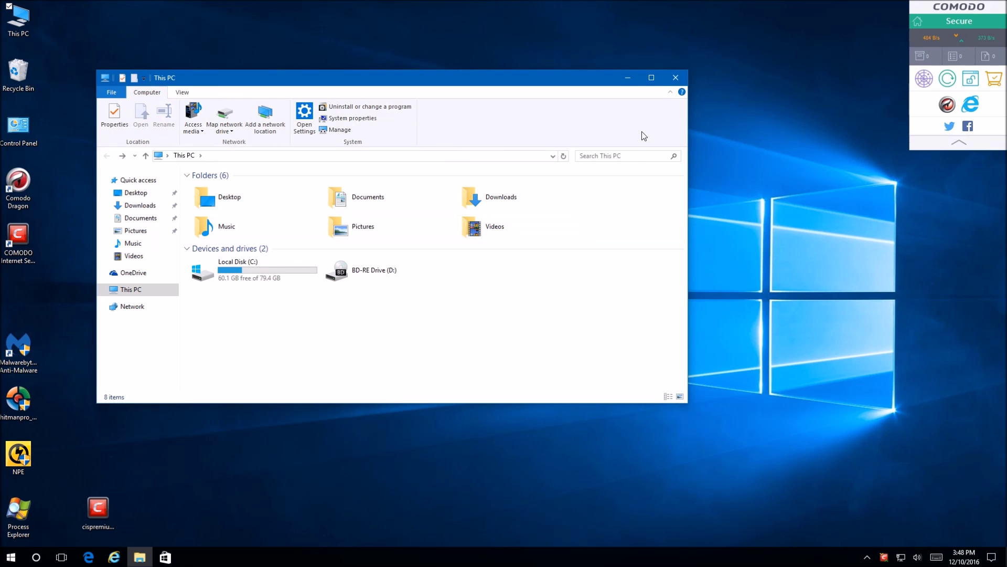
click(676, 77)
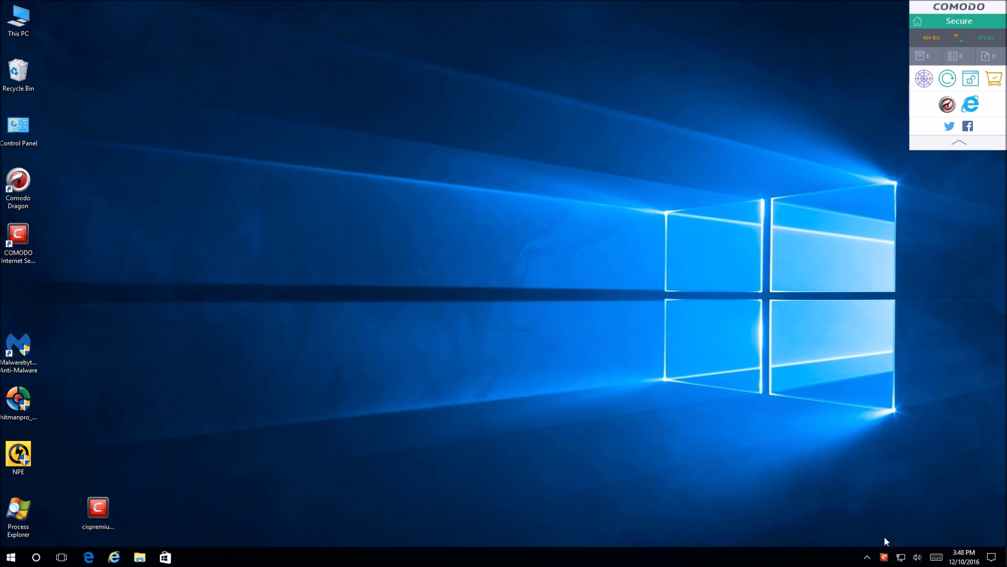
- Reopen Comodo Internet Security Premium and switch it to Advanced View
double_click(886, 555)
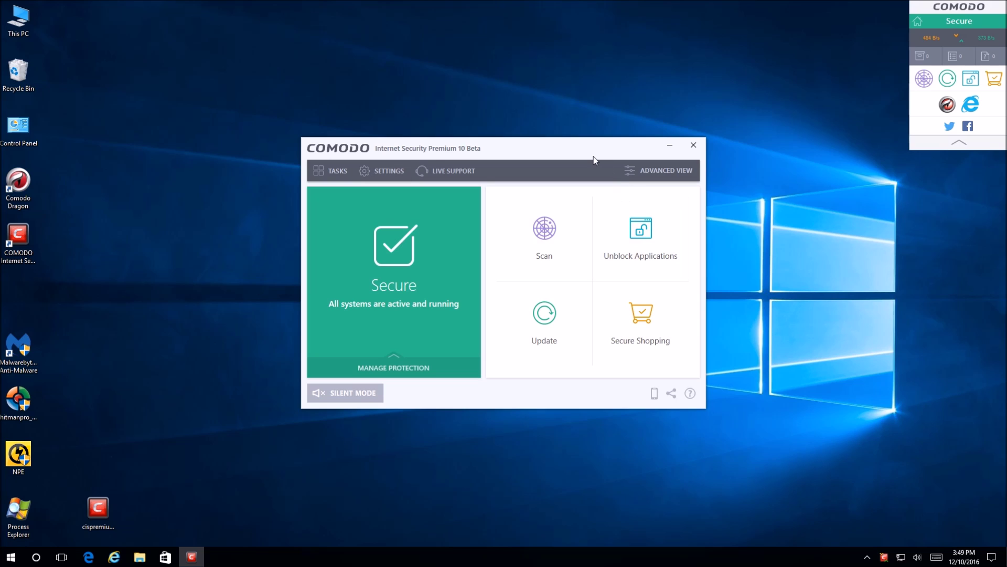
click(653, 170)
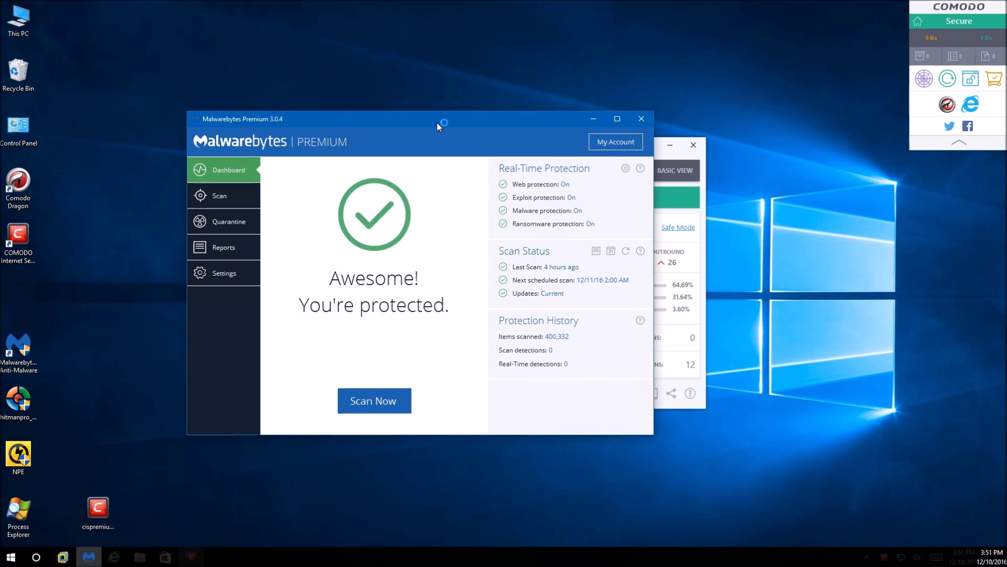
drag(436, 123, 503, 121)
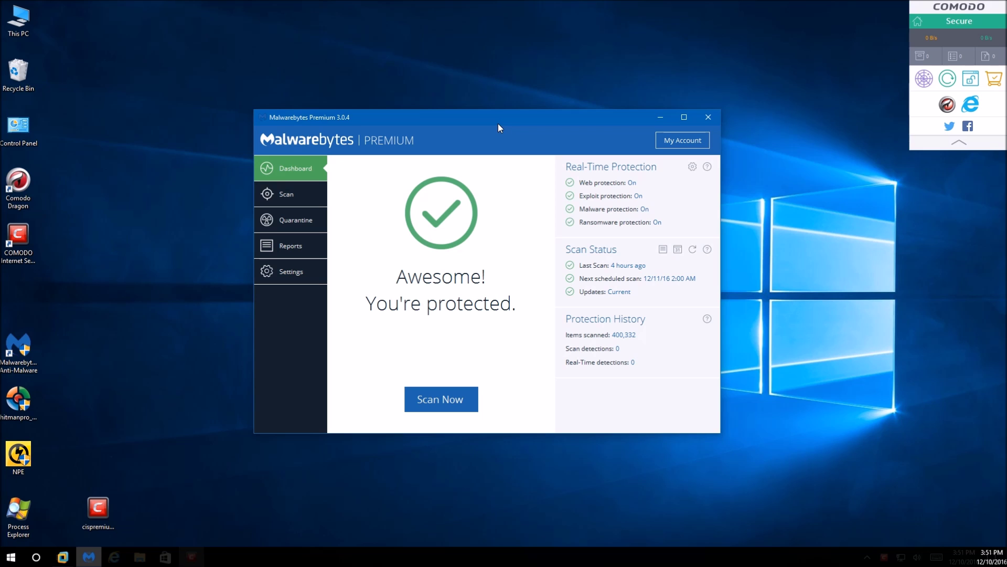
drag(499, 121, 457, 122)
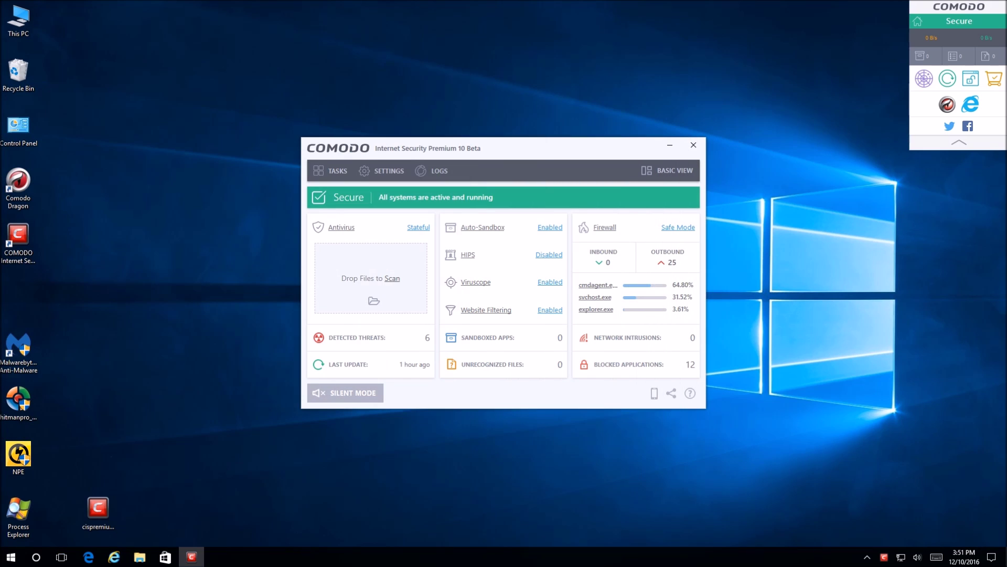